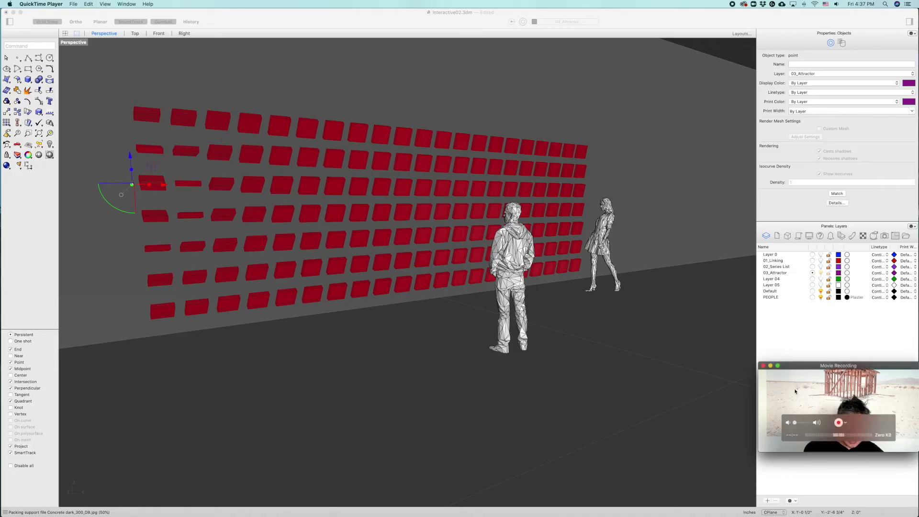
- Drag the attractor point right along the wall, then orbit and zoom around the corridor
{"action": "left_click", "coordinate": [176, 198]}
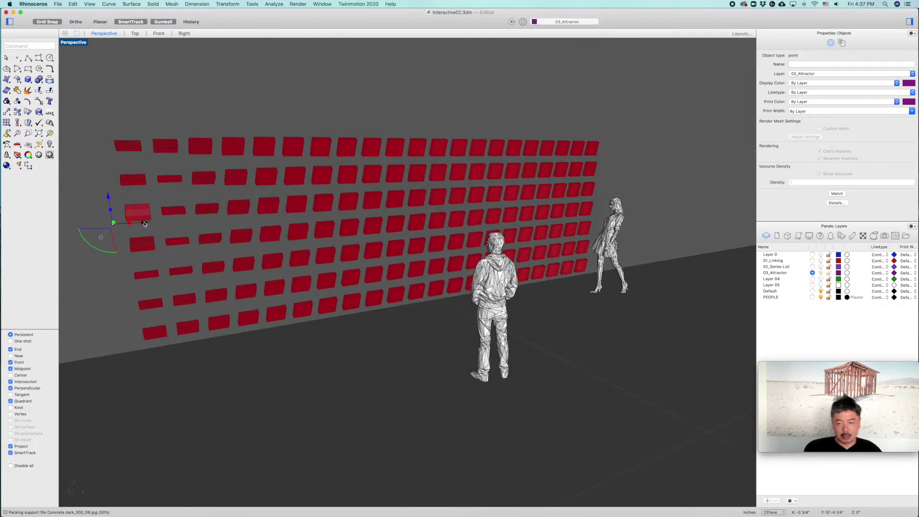
{"action": "left_click_drag", "start_coordinate": [145, 226], "coordinate": [177, 212]}
{"action": "scroll", "coordinate": [401, 265], "scroll_direction": "down", "scroll_amount": 10}
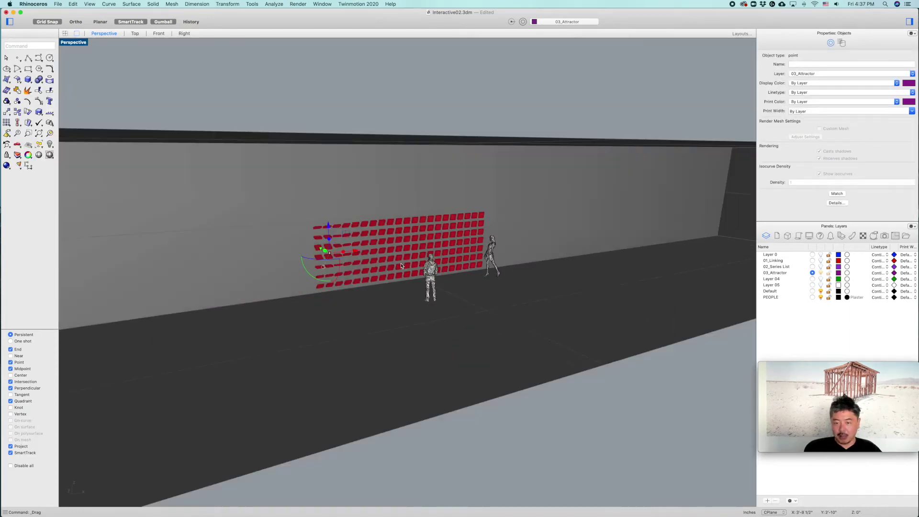
{"action": "right_click_drag", "start_coordinate": [403, 266], "coordinate": [457, 259]}
{"action": "scroll", "coordinate": [432, 254], "scroll_direction": "up", "scroll_amount": 8}
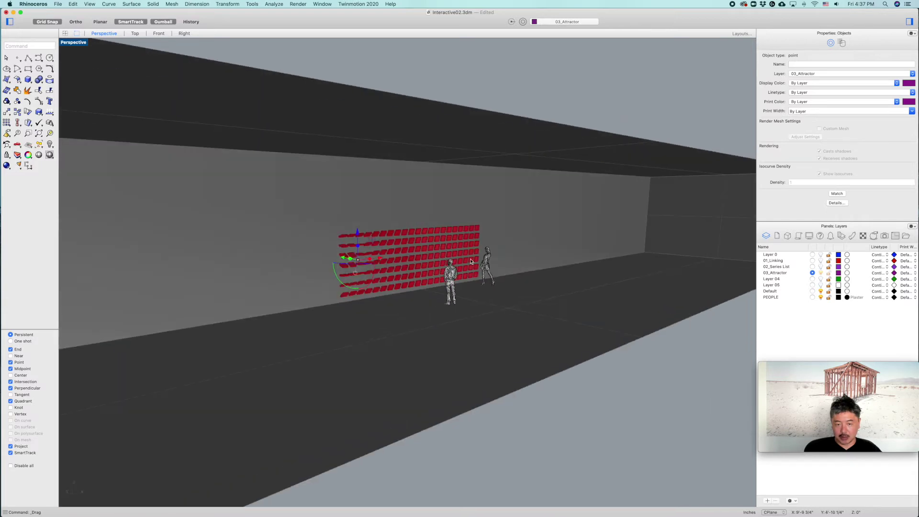
{"action": "scroll", "coordinate": [455, 261], "scroll_direction": "up", "scroll_amount": 5}
- Set the Perspective viewport to Rendered display and orbit to face the wall
{"action": "left_click", "coordinate": [71, 43]}
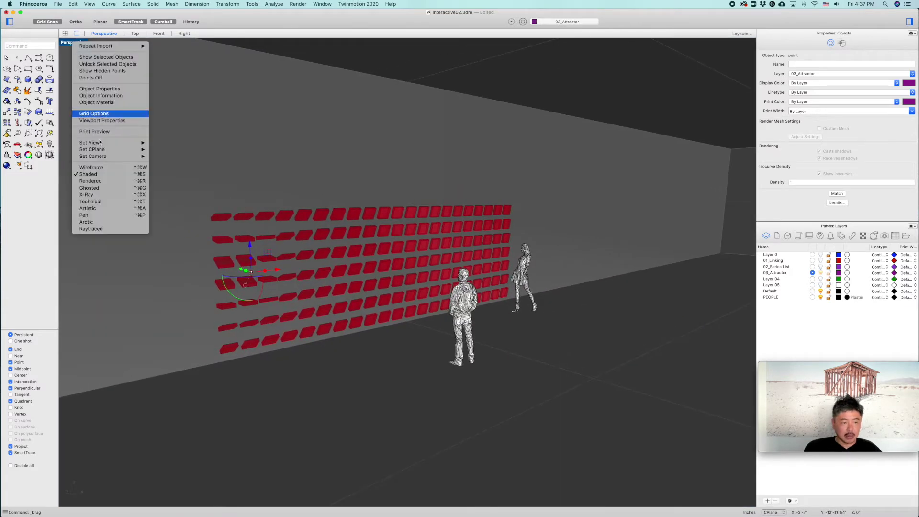
{"action": "left_click", "coordinate": [483, 230]}
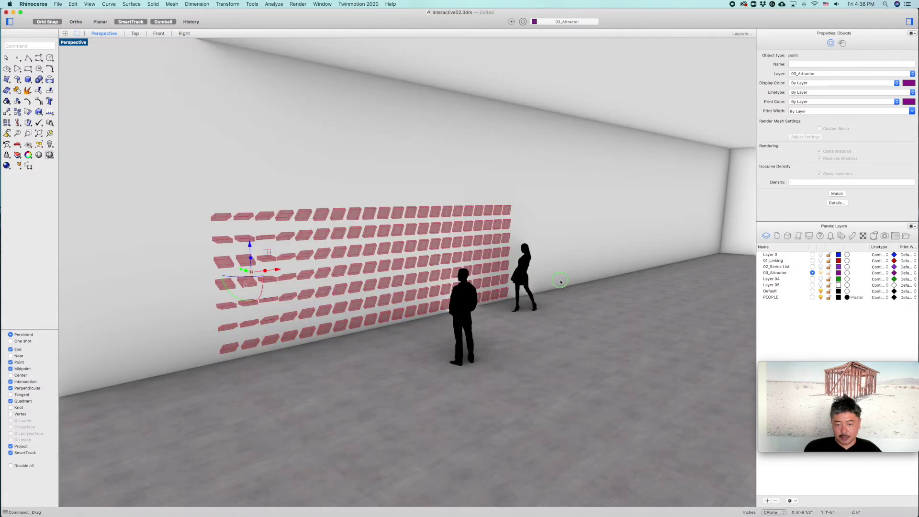
{"action": "right_click_drag", "start_coordinate": [557, 273], "coordinate": [524, 276]}
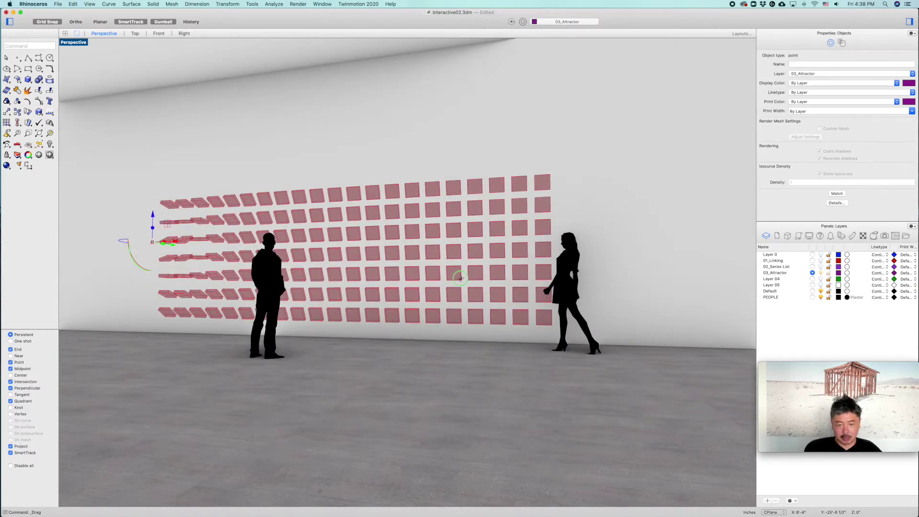
{"action": "right_click_drag", "start_coordinate": [460, 277], "coordinate": [489, 281]}
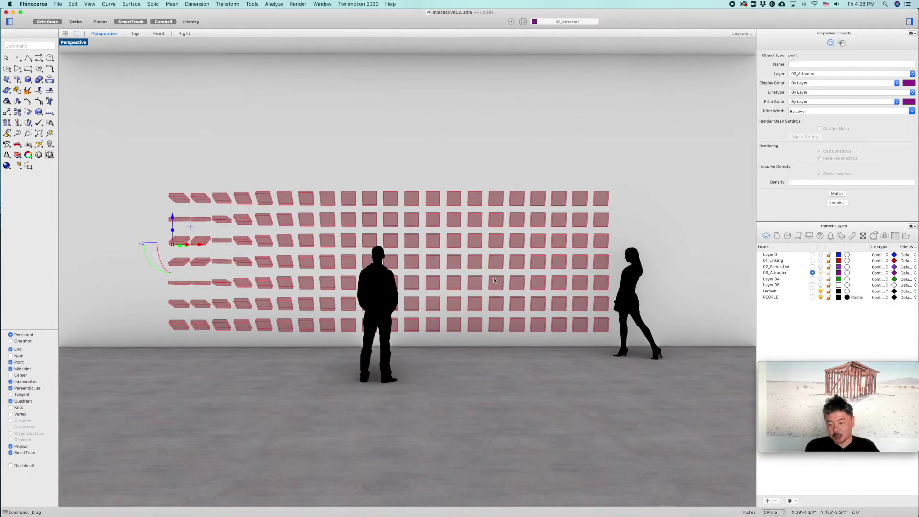
- Launch the Grasshopper editor with the Gr command and centre the definition on the canvas
{"action": "type", "text": "Grasshopper"}
{"action": "key", "text": "Return"}
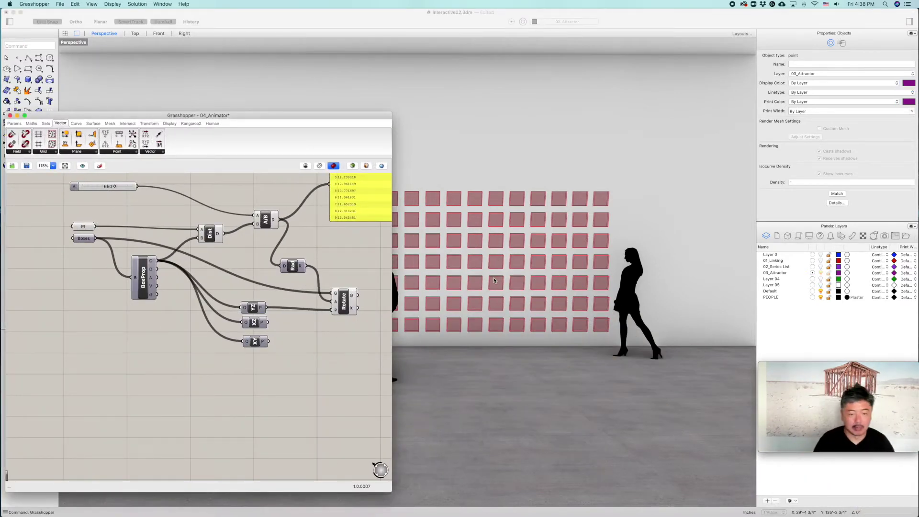
{"action": "scroll", "coordinate": [303, 381], "scroll_direction": "down", "scroll_amount": 3}
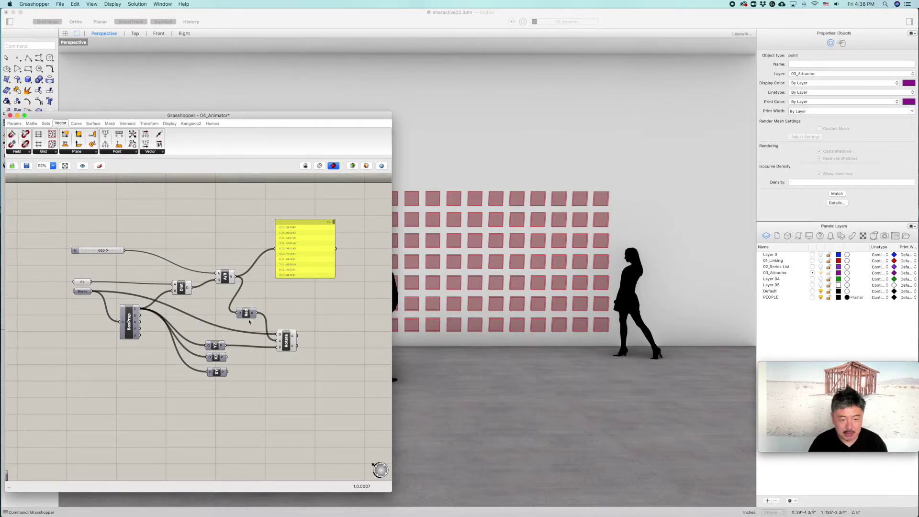
{"action": "scroll", "coordinate": [249, 321], "scroll_direction": "up", "scroll_amount": 2}
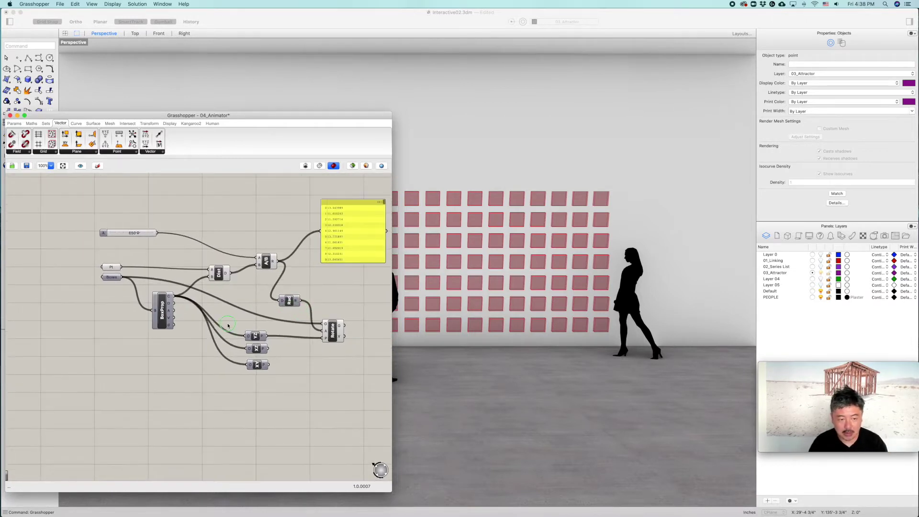
{"action": "right_click_drag", "start_coordinate": [228, 326], "coordinate": [203, 318]}
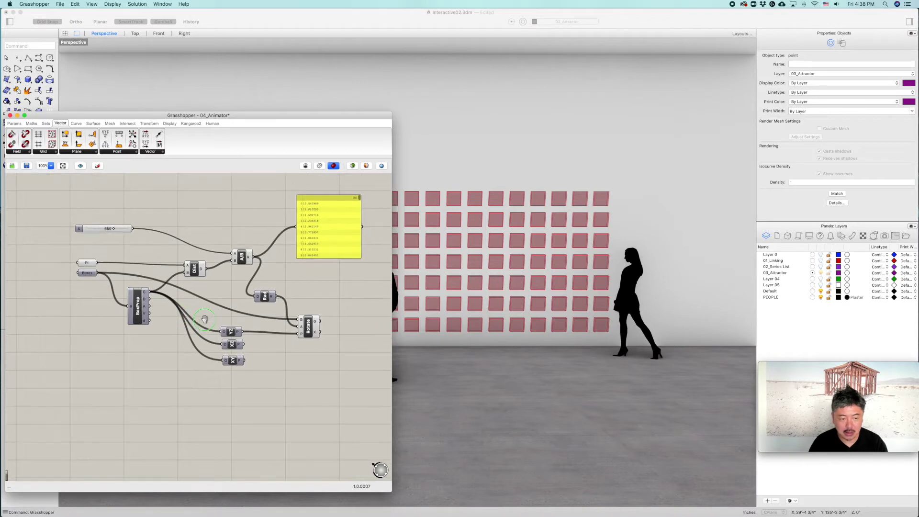
- Delete the XZ and XY Plane components, leaving only the YZ Plane feeding Rotate
{"action": "left_click", "coordinate": [232, 345]}
{"action": "left_click", "coordinate": [237, 392]}
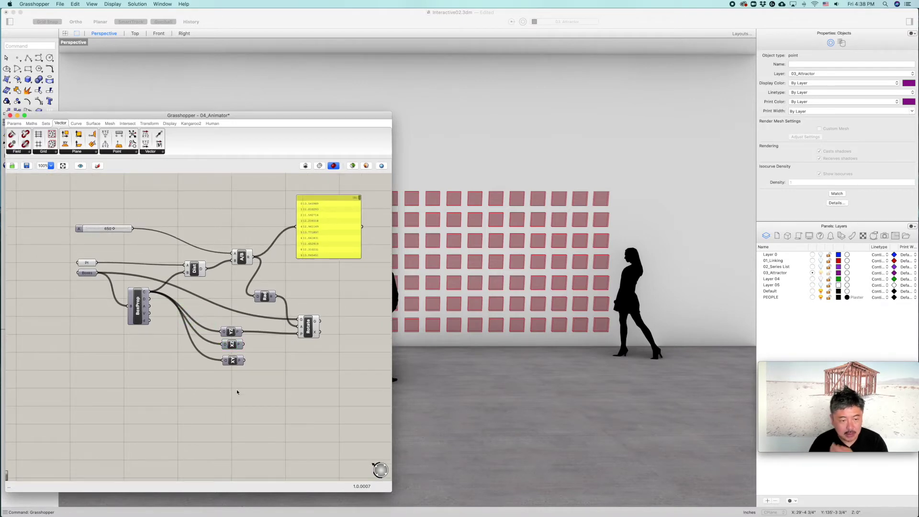
{"action": "left_click", "coordinate": [234, 345]}
{"action": "key", "text": "Delete"}
{"action": "left_click", "coordinate": [233, 360]}
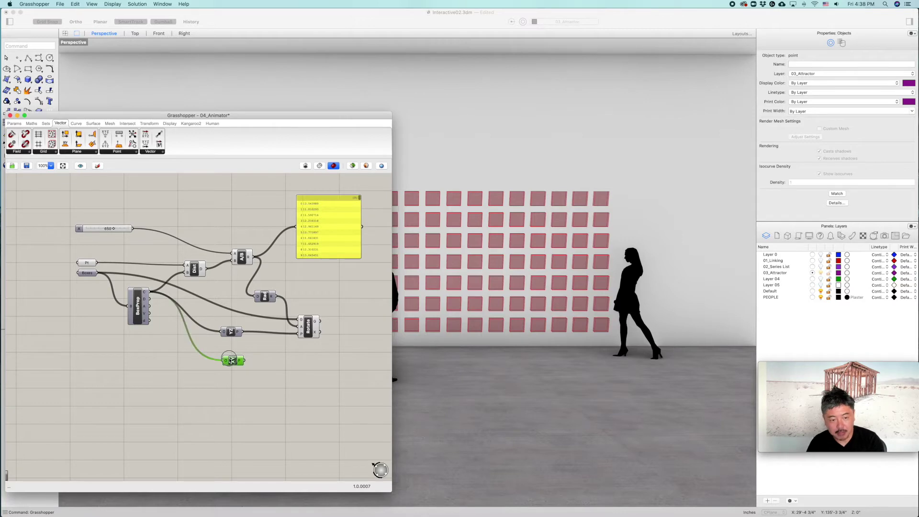
{"action": "key", "text": "Delete"}
{"action": "left_click", "coordinate": [230, 332]}
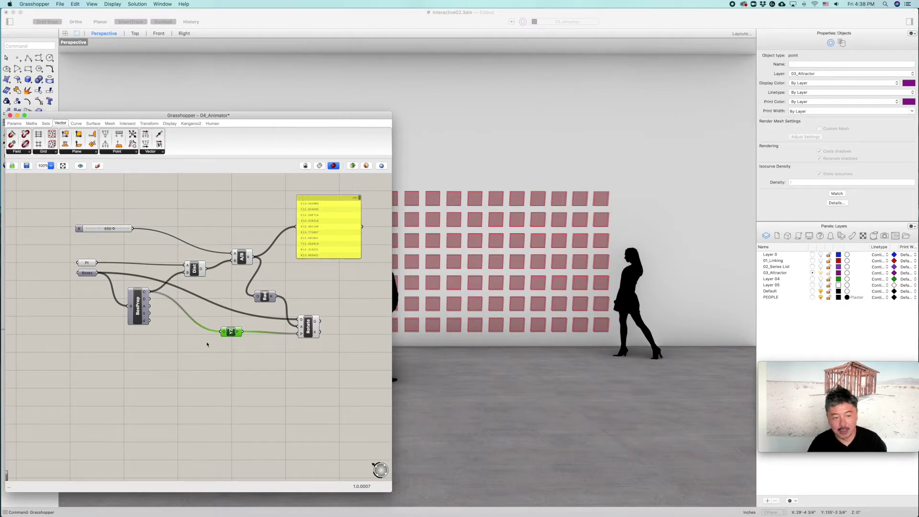
- Move the attractor point further right along X so the wall panels update
{"action": "left_click_drag", "start_coordinate": [348, 122], "coordinate": [753, 184]}
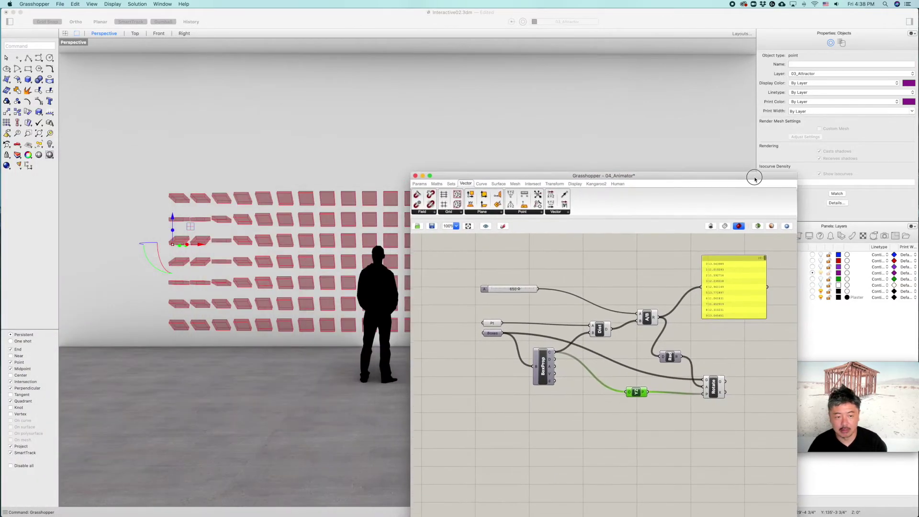
{"action": "left_click", "coordinate": [516, 316]}
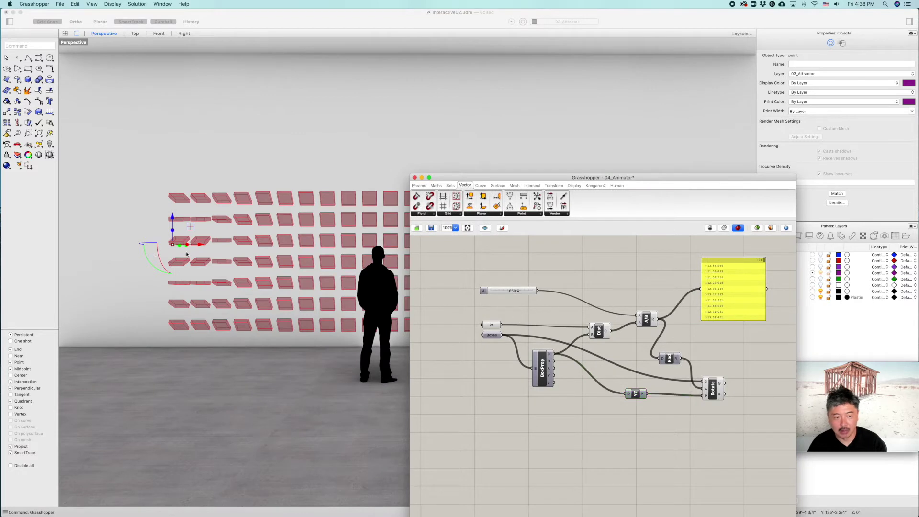
{"action": "left_click_drag", "start_coordinate": [198, 247], "coordinate": [222, 247]}
{"action": "left_click_drag", "start_coordinate": [371, 246], "coordinate": [281, 234]}
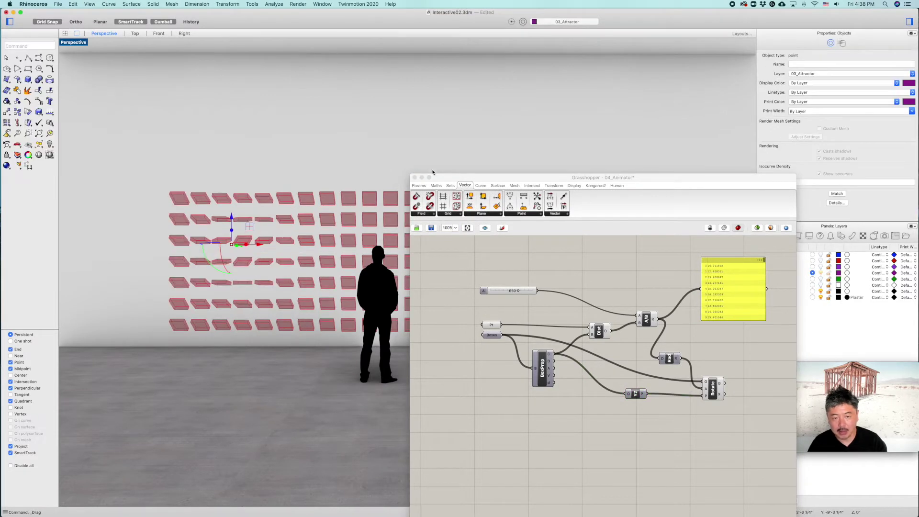
{"action": "left_click_drag", "start_coordinate": [502, 175], "coordinate": [454, 113]}
{"action": "left_click", "coordinate": [434, 153]}
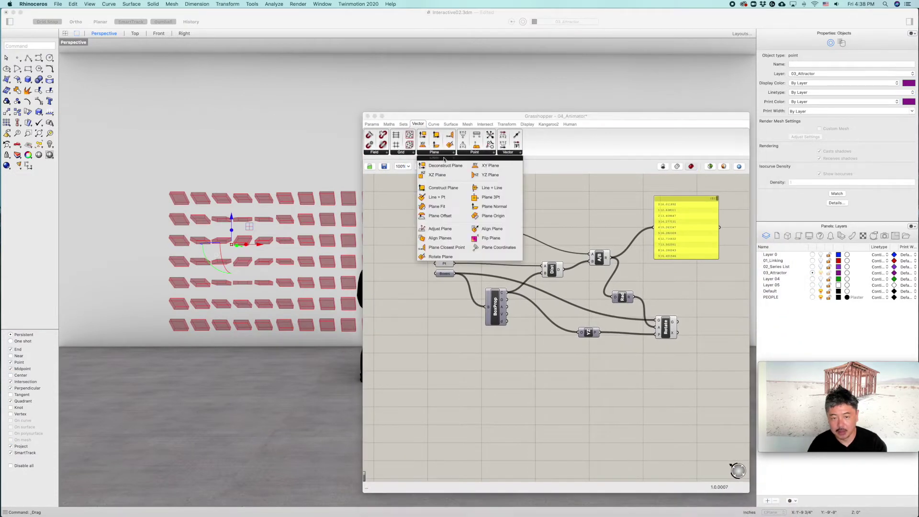
- Add XY Plane and XZ Plane components and wire BoxProp into the XY Plane origin
{"action": "left_click_drag", "start_coordinate": [489, 165], "coordinate": [589, 321]}
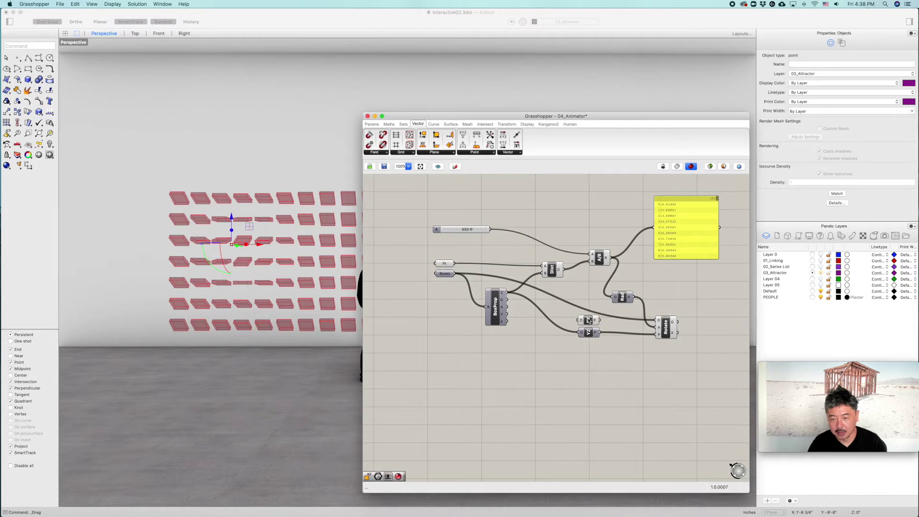
{"action": "left_click", "coordinate": [433, 153]}
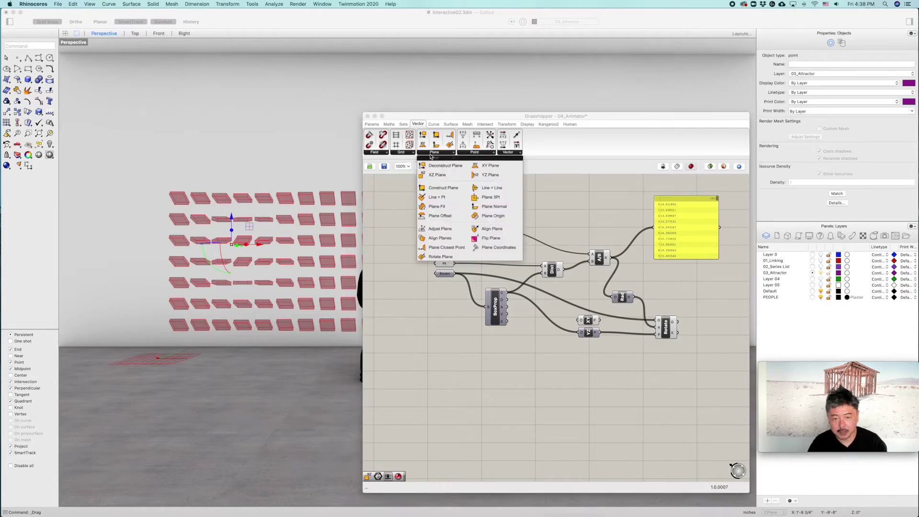
{"action": "left_click_drag", "start_coordinate": [434, 177], "coordinate": [589, 345]}
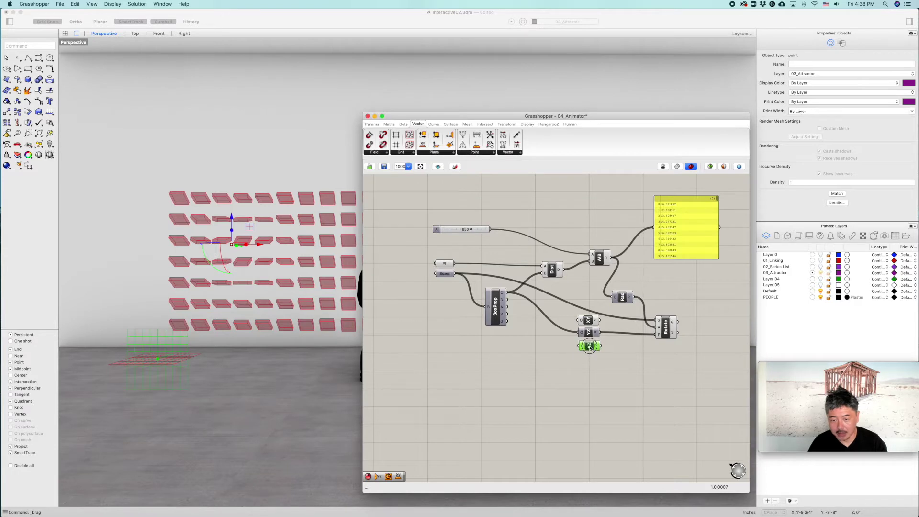
{"action": "left_click_drag", "start_coordinate": [508, 292], "coordinate": [654, 337]}
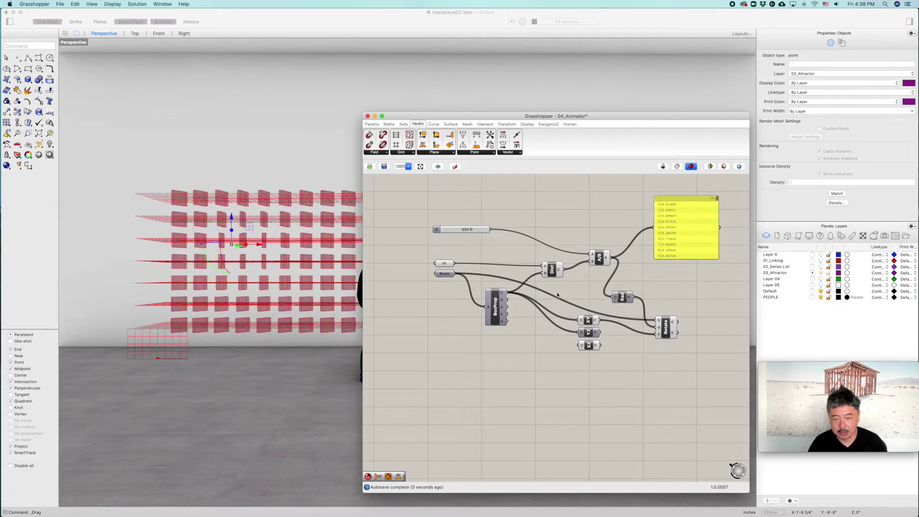
- Turn off the viewport preview for all three plane components
{"action": "left_click_drag", "start_coordinate": [606, 367], "coordinate": [569, 302]}
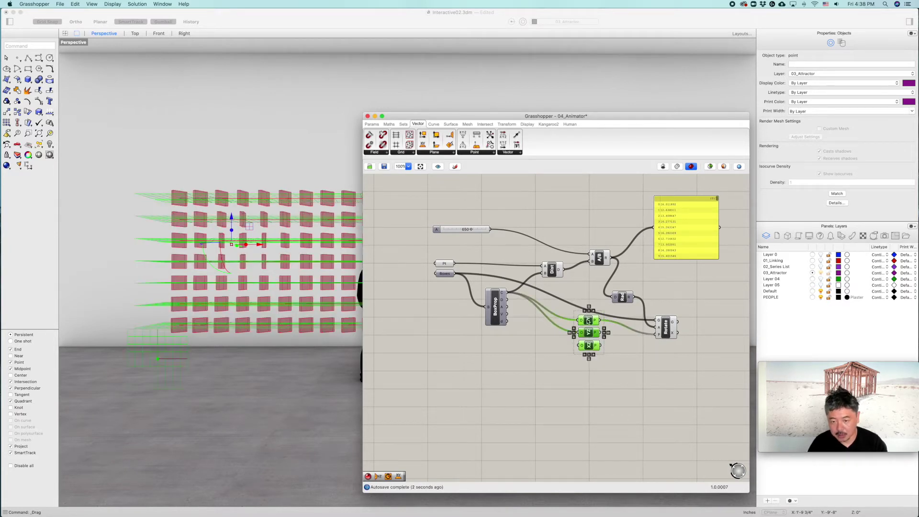
{"action": "right_click", "coordinate": [592, 322]}
{"action": "left_click", "coordinate": [610, 330]}
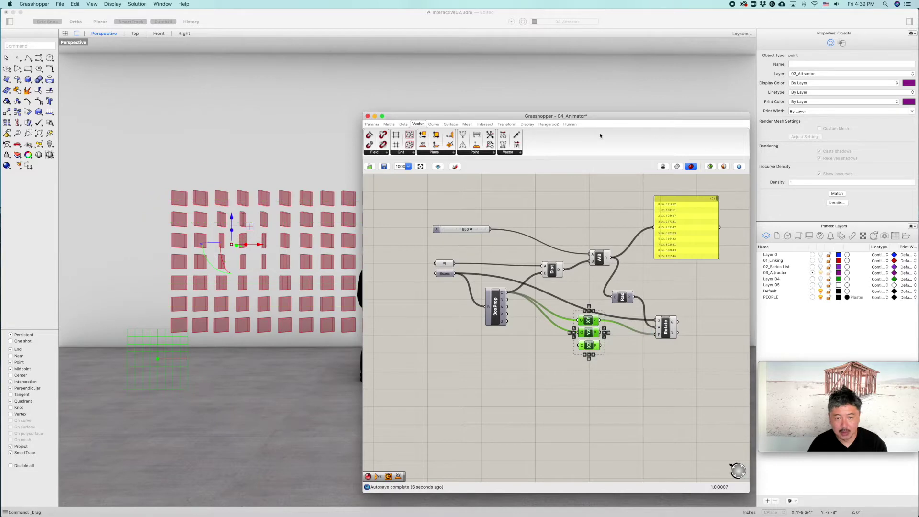
- Move the attractor point right toward the wall's centre
{"action": "left_click_drag", "start_coordinate": [602, 116], "coordinate": [399, 327]}
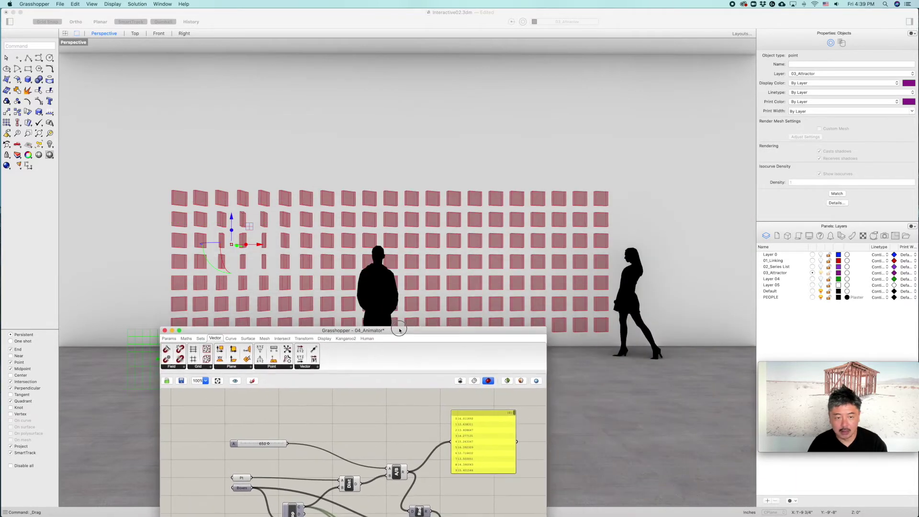
{"action": "left_click", "coordinate": [259, 244]}
{"action": "left_click_drag", "start_coordinate": [259, 245], "coordinate": [335, 247]}
{"action": "left_click_drag", "start_coordinate": [392, 245], "coordinate": [422, 245]}
- Rewire Rotate to take a different plane component as its input
{"action": "left_click_drag", "start_coordinate": [482, 330], "coordinate": [701, 187]}
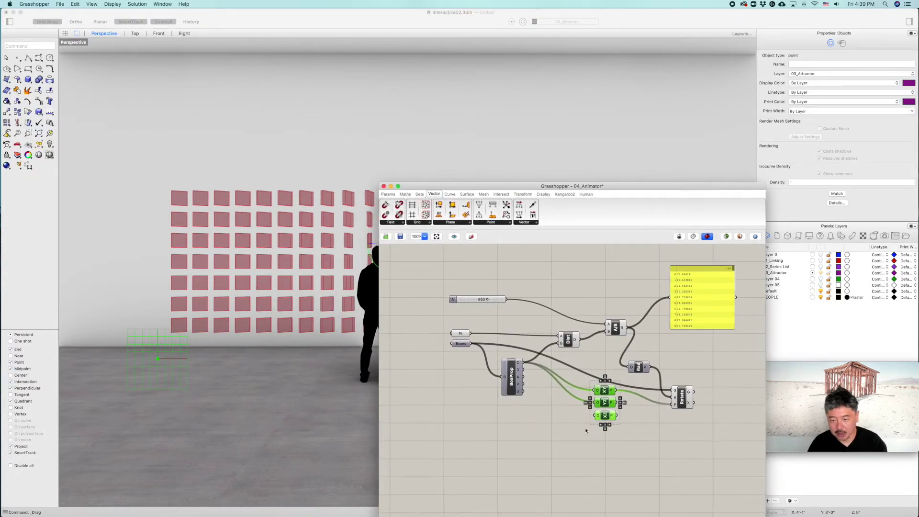
{"action": "left_click", "coordinate": [620, 412]}
{"action": "left_click_drag", "start_coordinate": [622, 406], "coordinate": [672, 405]}
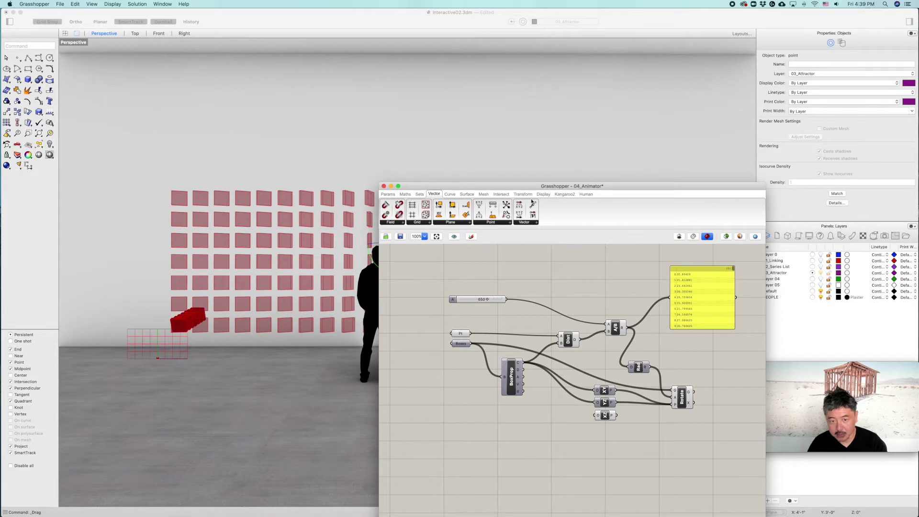
{"action": "left_click_drag", "start_coordinate": [521, 186], "coordinate": [452, 345]}
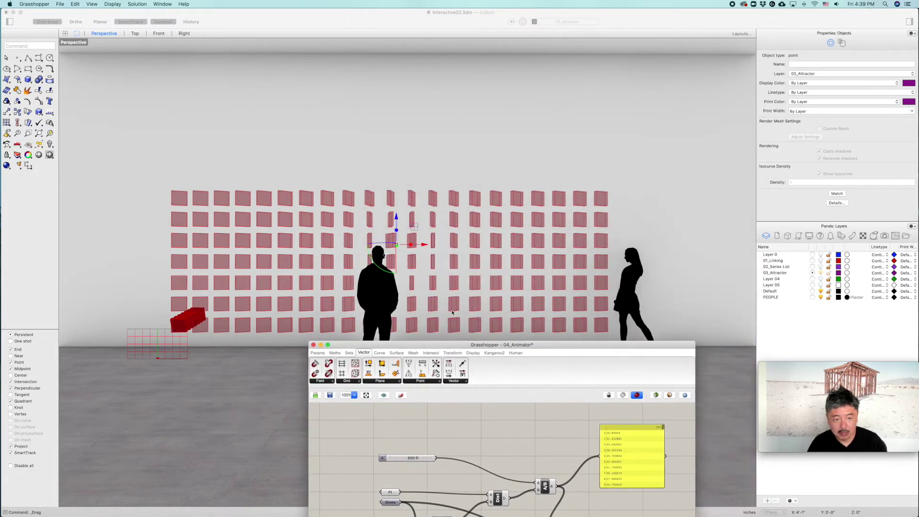
- Drag the attractor point left across the wall in Rhino
{"action": "left_click", "coordinate": [431, 251]}
{"action": "left_click_drag", "start_coordinate": [419, 247], "coordinate": [433, 306]}
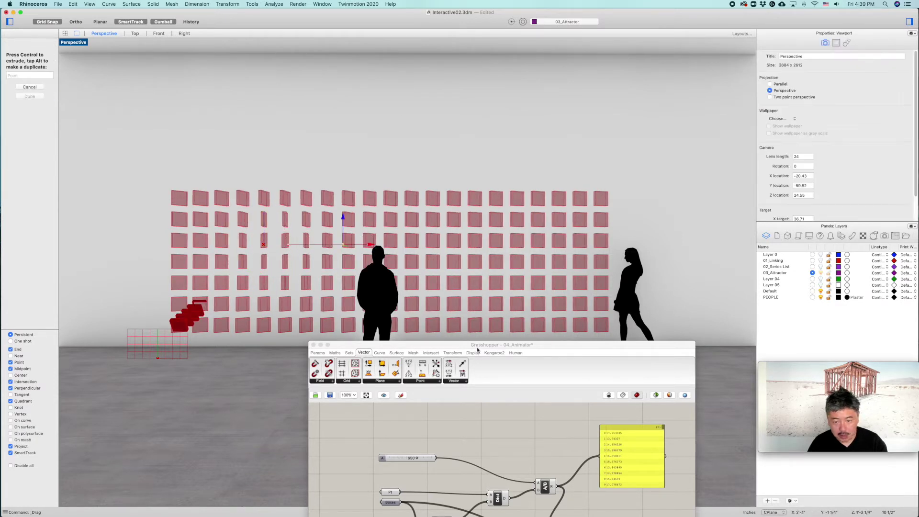
{"action": "left_click_drag", "start_coordinate": [477, 350], "coordinate": [411, 159]}
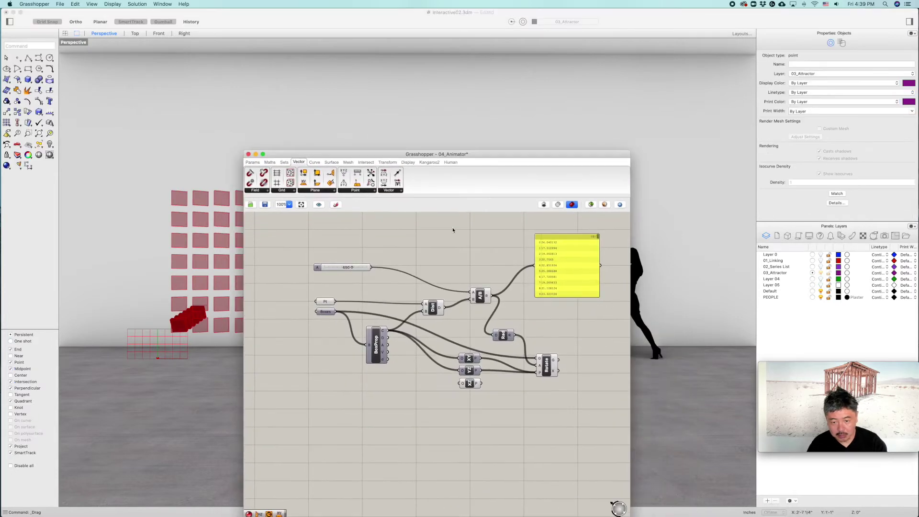
- Disconnect all wires from Rotate's P input
{"action": "right_click", "coordinate": [538, 373]}
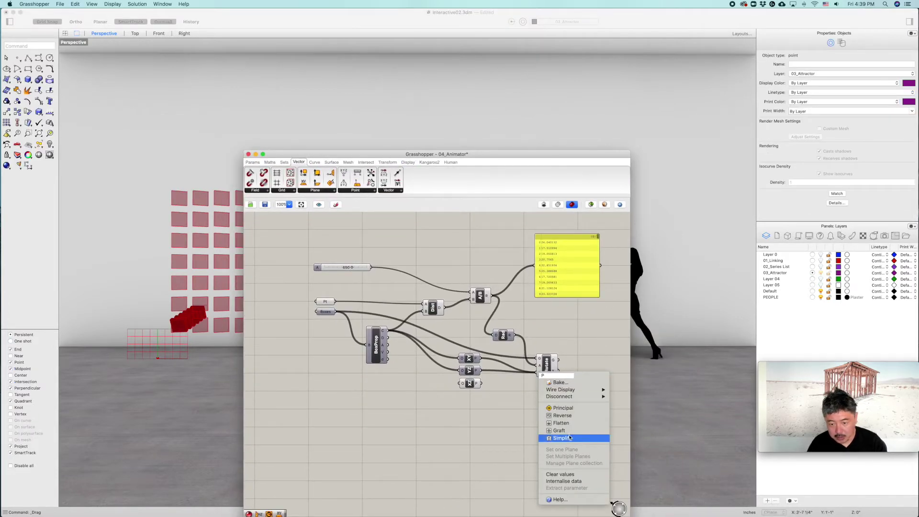
{"action": "left_click", "coordinate": [502, 403]}
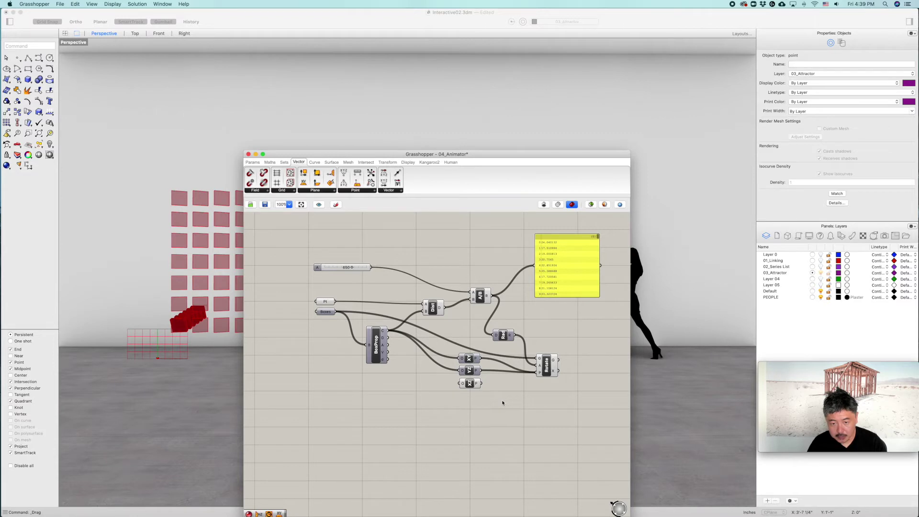
{"action": "right_click", "coordinate": [537, 374]}
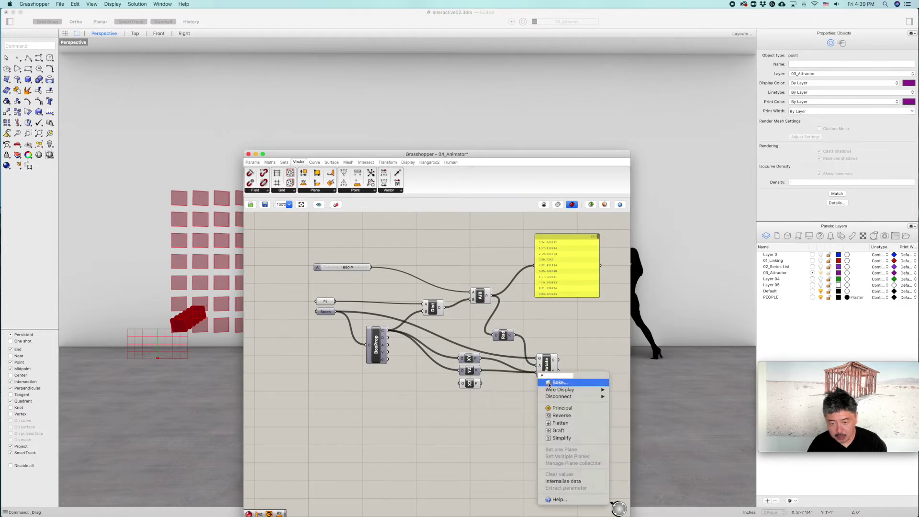
{"action": "mouse_move", "coordinate": [559, 397]}
{"action": "left_click", "coordinate": [630, 396]}
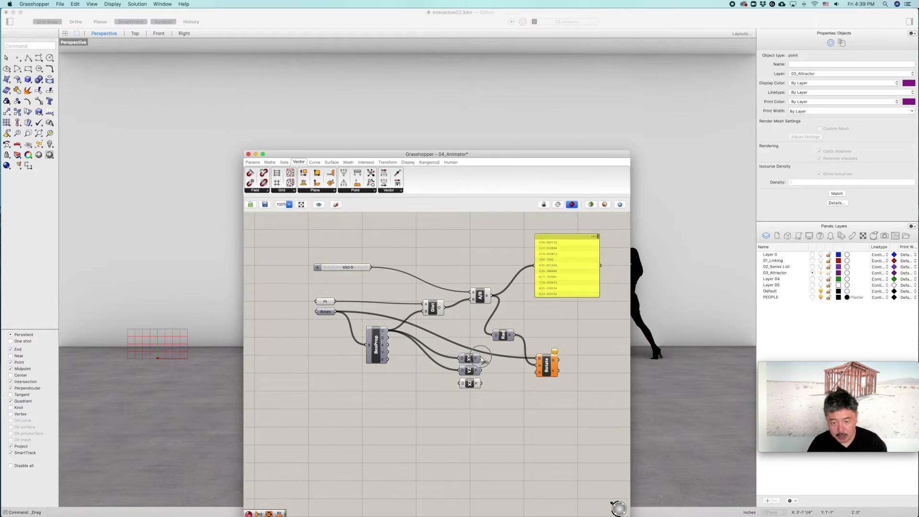
- Wire BoxProp into the XZ Plane and XZ's output into Rotate's P input
{"action": "left_click_drag", "start_coordinate": [481, 360], "coordinate": [505, 368]}
{"action": "left_click_drag", "start_coordinate": [387, 331], "coordinate": [536, 372]}
{"action": "left_click_drag", "start_coordinate": [538, 180], "coordinate": [622, 203]}
- Turn off the XZ Plane component's preview grid
{"action": "left_click", "coordinate": [558, 415]}
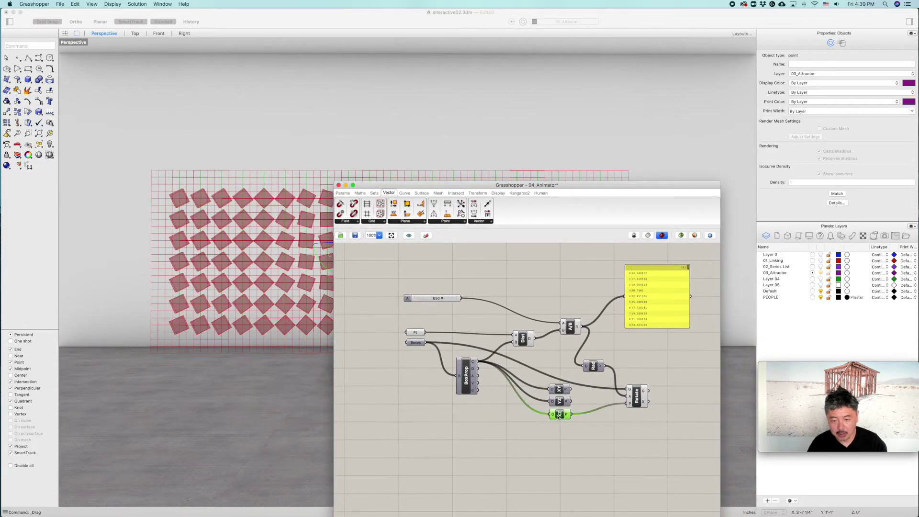
{"action": "right_click", "coordinate": [558, 414]}
{"action": "left_click", "coordinate": [579, 427]}
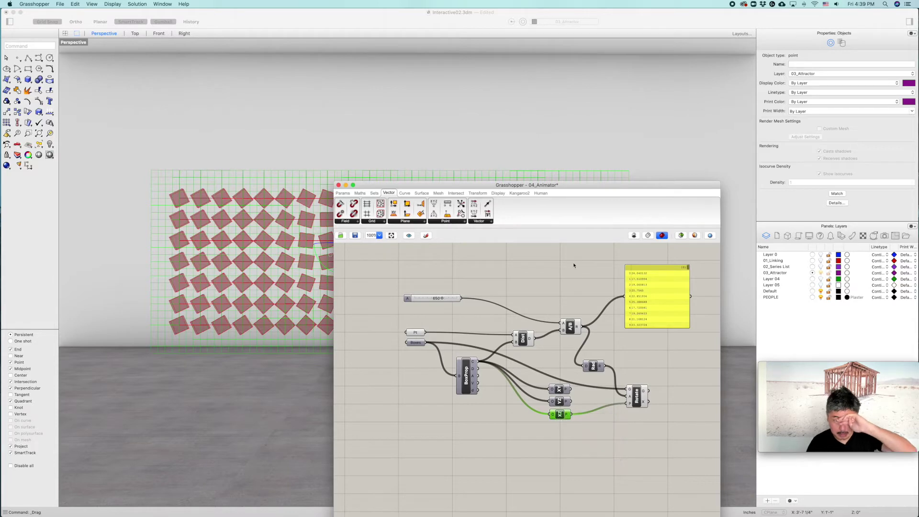
{"action": "left_click_drag", "start_coordinate": [524, 185], "coordinate": [554, 380]}
- Drag the attractor point left along the wall and orbit to an angled view
{"action": "left_click", "coordinate": [364, 246]}
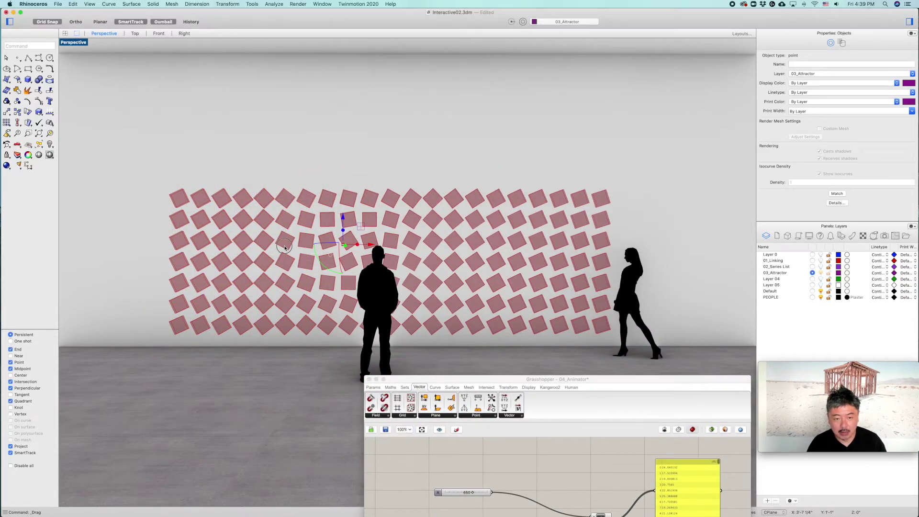
{"action": "left_click_drag", "start_coordinate": [370, 245], "coordinate": [252, 247]}
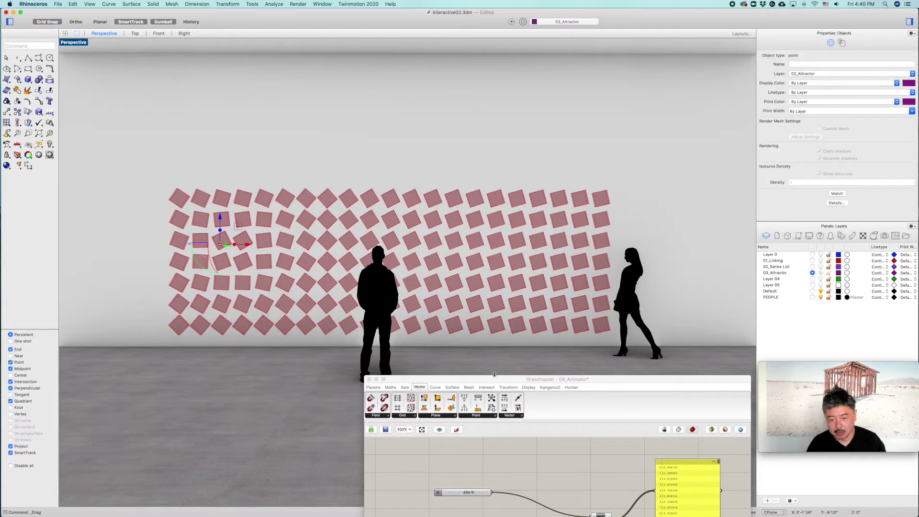
{"action": "left_click_drag", "start_coordinate": [494, 375], "coordinate": [440, 128]}
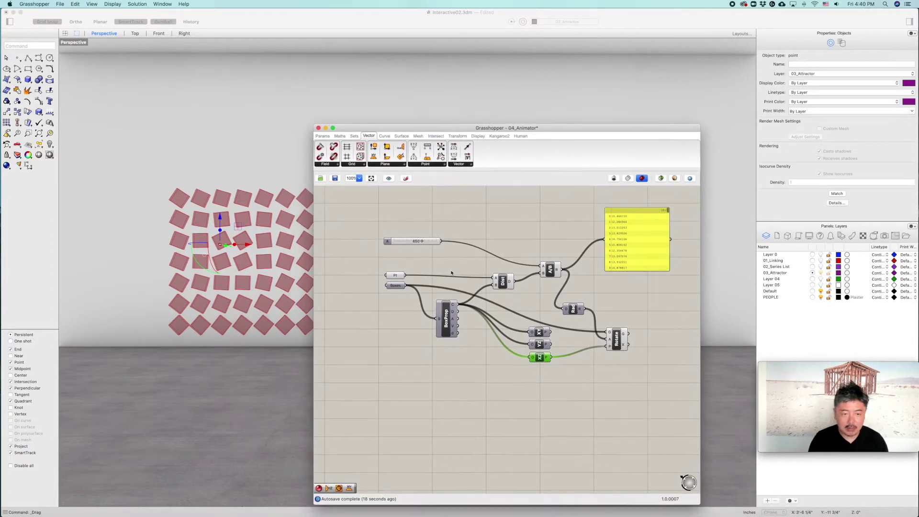
{"action": "left_click_drag", "start_coordinate": [466, 132], "coordinate": [439, 104]}
{"action": "right_click_drag", "start_coordinate": [274, 264], "coordinate": [151, 243]}
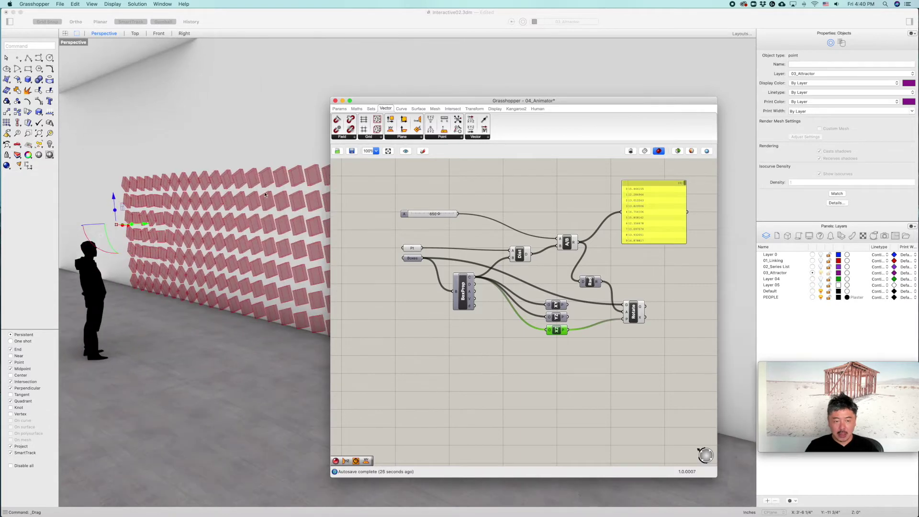
- Select the Rotate component to highlight its rotated tiles, then deselect it
{"action": "left_click", "coordinate": [629, 377]}
{"action": "left_click", "coordinate": [632, 312]}
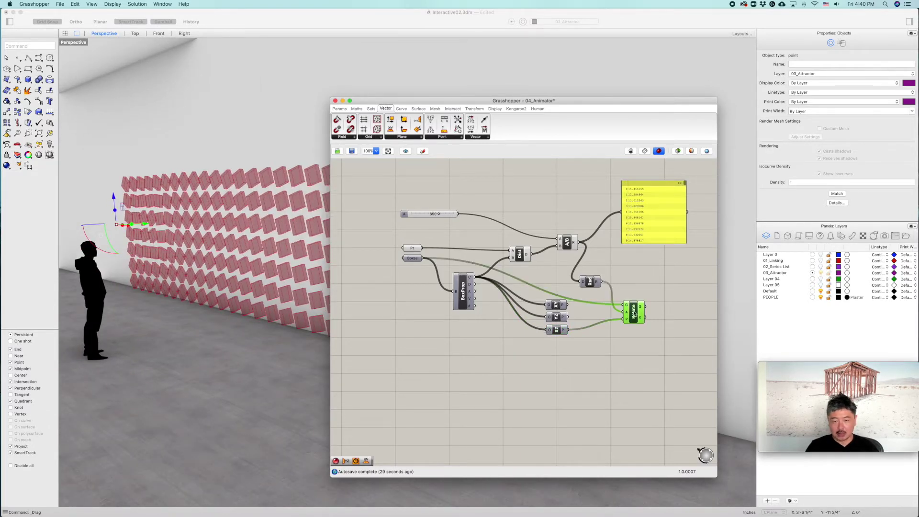
{"action": "left_click", "coordinate": [673, 312]}
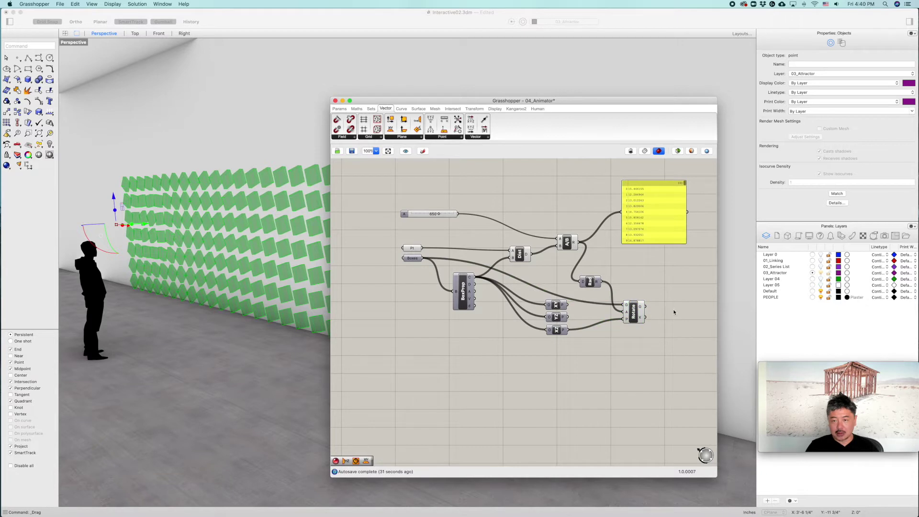
{"action": "left_click", "coordinate": [495, 109]}
- Place a Material component and a Custom Preview component near Rotate
{"action": "left_click", "coordinate": [493, 139]}
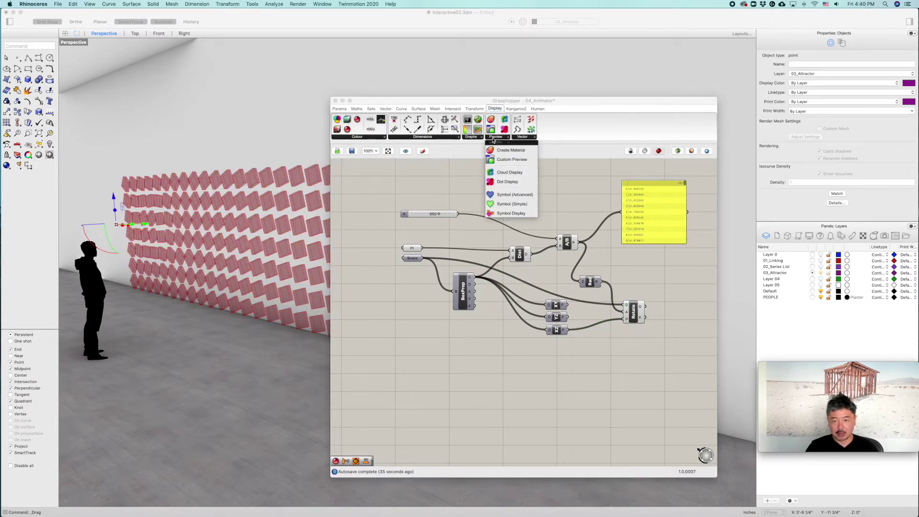
{"action": "left_click", "coordinate": [510, 150]}
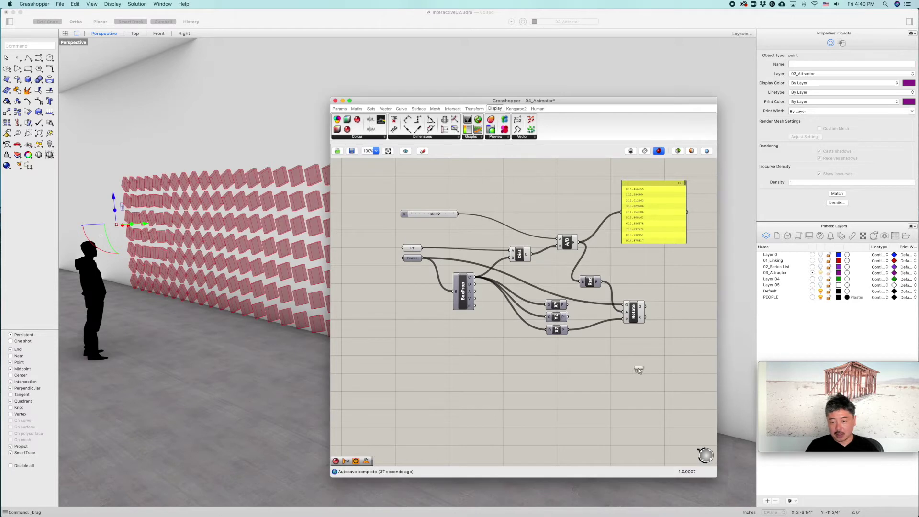
{"action": "left_click", "coordinate": [638, 361]}
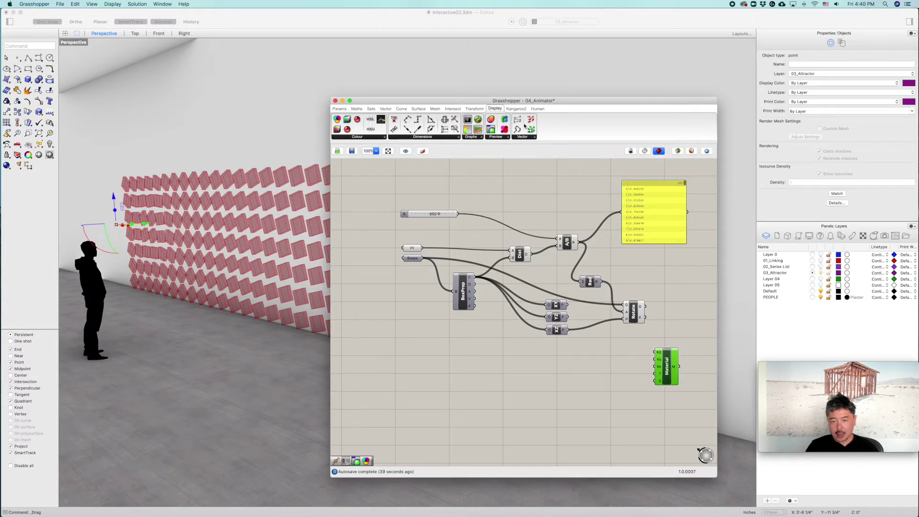
{"action": "left_click", "coordinate": [495, 137]}
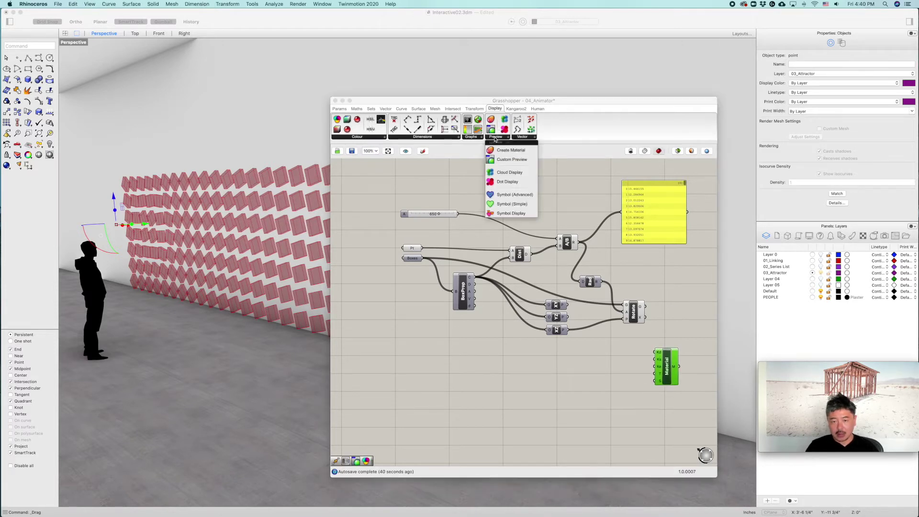
{"action": "left_click", "coordinate": [510, 159]}
{"action": "left_click", "coordinate": [686, 315]}
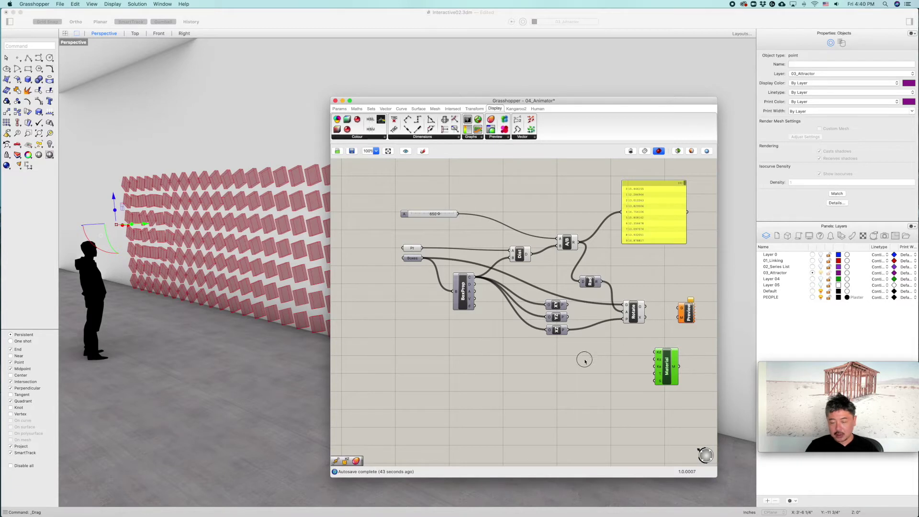
- Wire Rotate's G output and the Material's M output into the Custom Preview
{"action": "scroll", "coordinate": [657, 315], "scroll_direction": "right", "scroll_amount": 5}
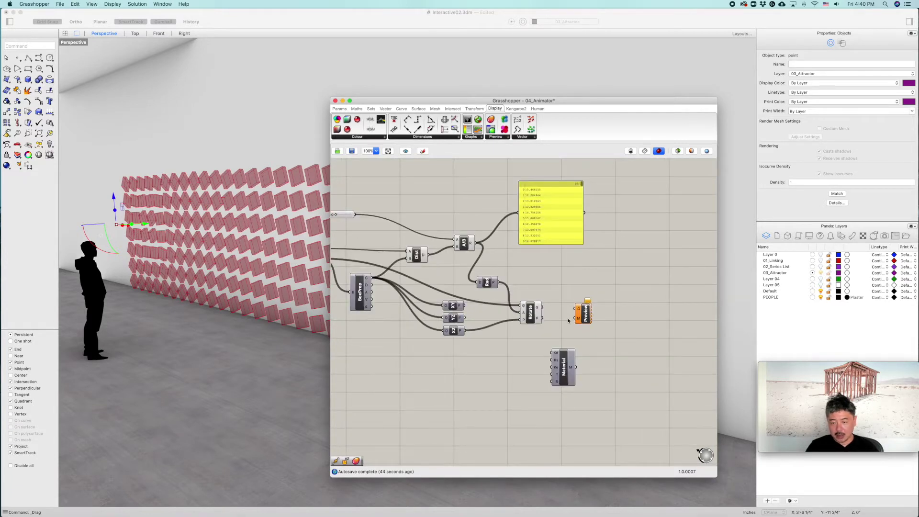
{"action": "scroll", "coordinate": [568, 320], "scroll_direction": "up", "scroll_amount": 10}
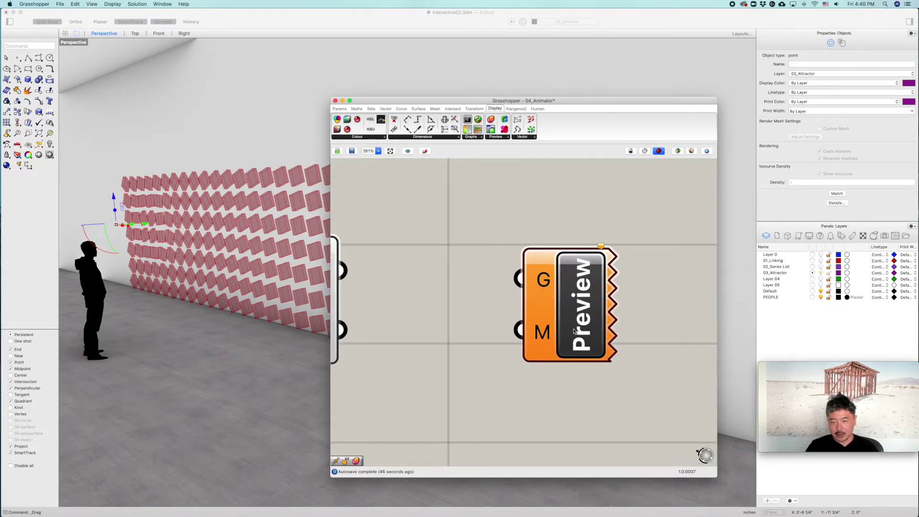
{"action": "scroll", "coordinate": [567, 335], "scroll_direction": "down", "scroll_amount": 3}
{"action": "left_click_drag", "start_coordinate": [405, 287], "coordinate": [551, 294]}
{"action": "scroll", "coordinate": [606, 306], "scroll_direction": "down", "scroll_amount": 6}
{"action": "right_click_drag", "start_coordinate": [626, 304], "coordinate": [621, 276]}
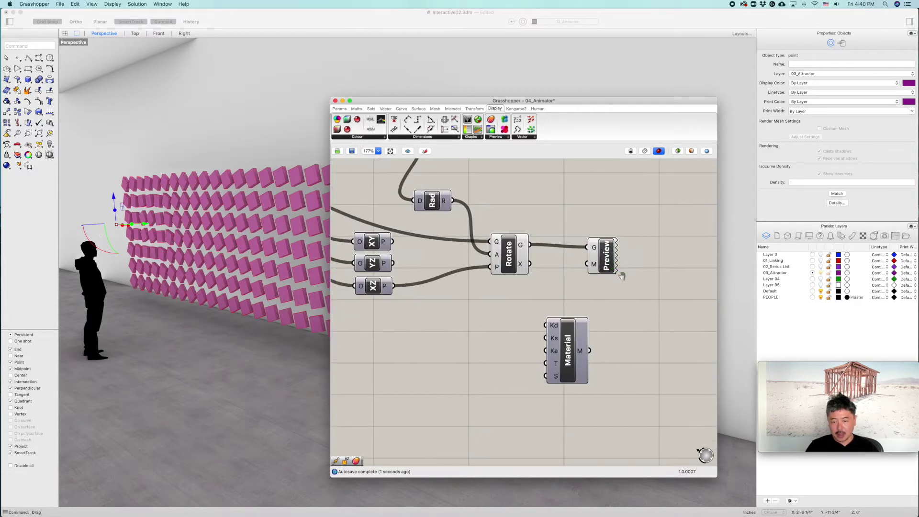
{"action": "left_click_drag", "start_coordinate": [568, 344], "coordinate": [592, 268]}
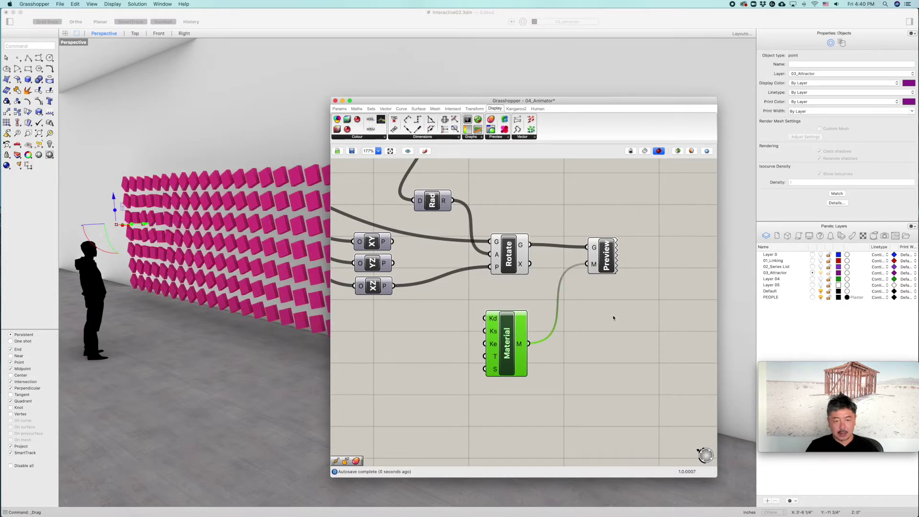
{"action": "mouse_move", "coordinate": [495, 322]}
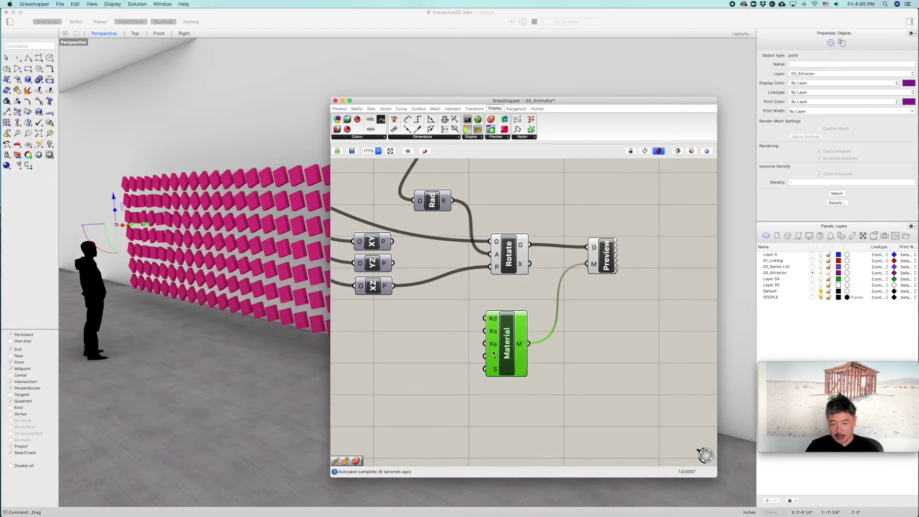
{"action": "mouse_move", "coordinate": [495, 373]}
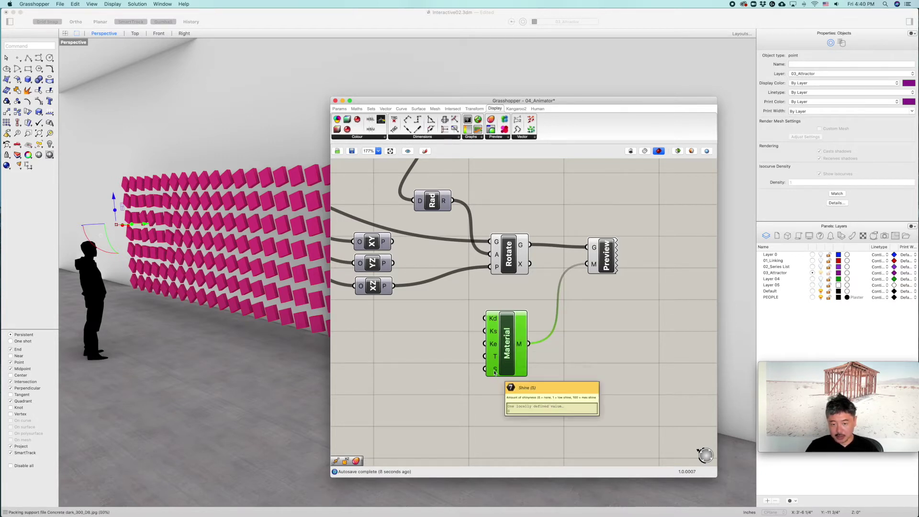
{"action": "left_click", "coordinate": [606, 367]}
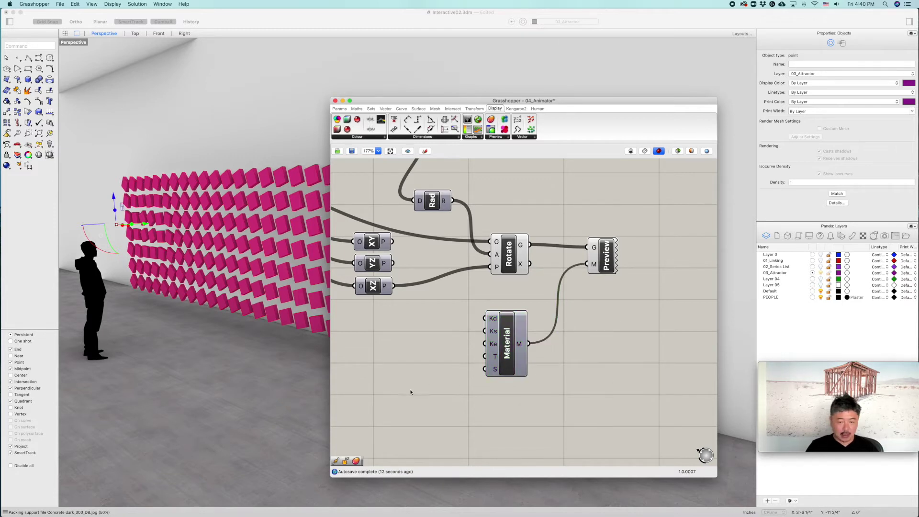
- Add a colour swatch via the 'colo' search and wire it into the Material's diffuse colour
{"action": "double_click", "coordinate": [420, 370]}
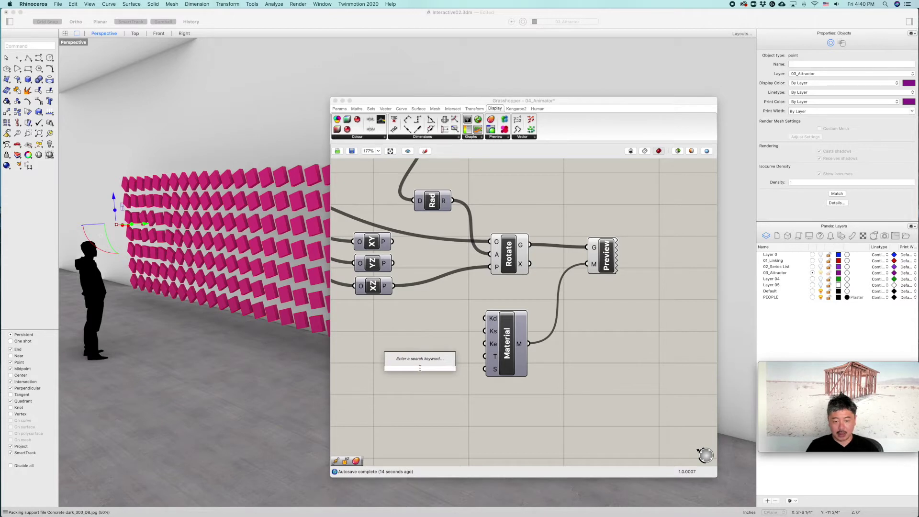
{"action": "type", "text": "c"}
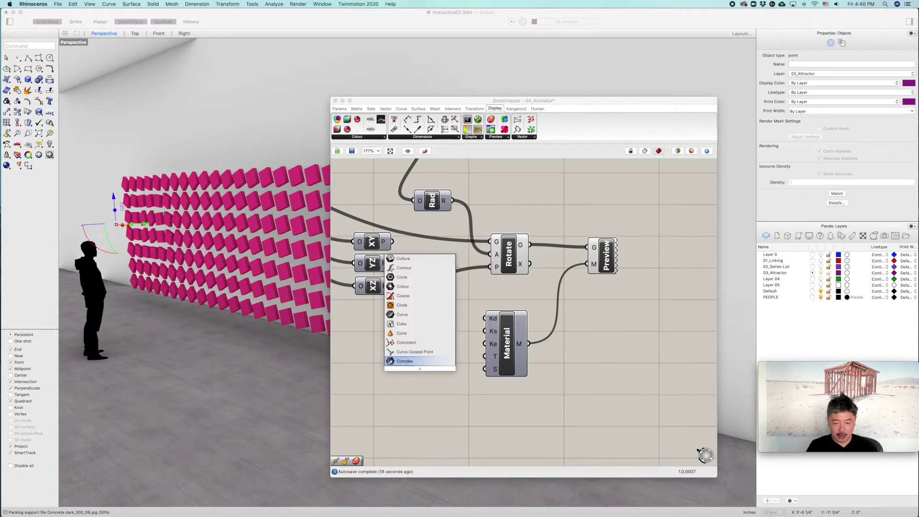
{"action": "type", "text": "olo"}
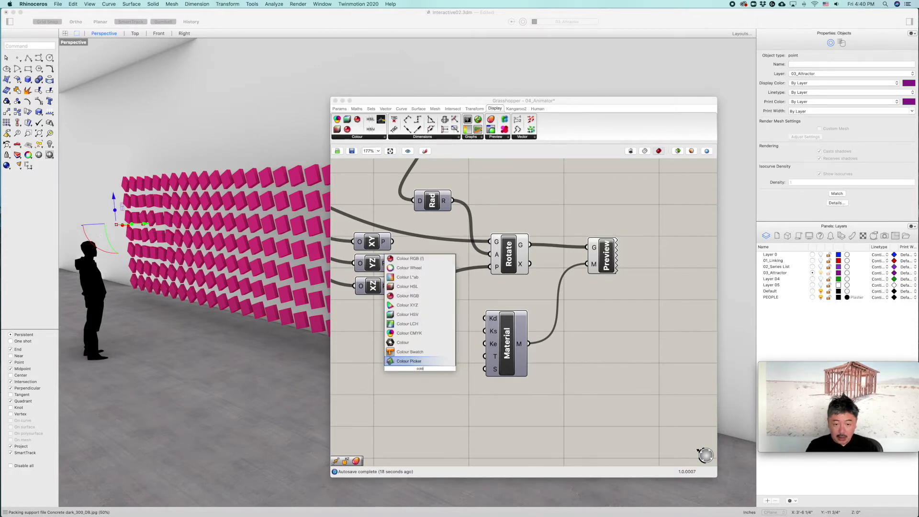
{"action": "left_click", "coordinate": [400, 362]}
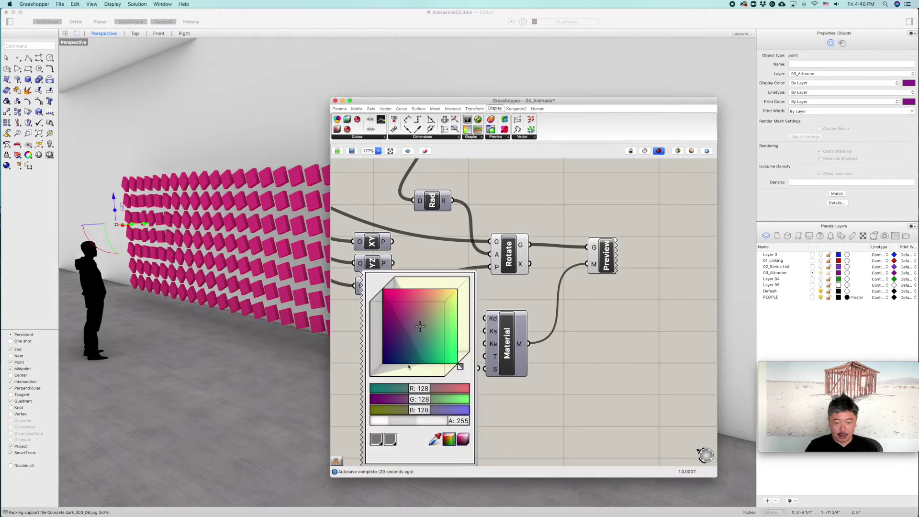
{"action": "scroll", "coordinate": [572, 392], "scroll_direction": "down", "scroll_amount": 1}
{"action": "right_click_drag", "start_coordinate": [572, 391], "coordinate": [672, 292]}
{"action": "left_click_drag", "start_coordinate": [489, 353], "coordinate": [402, 408]}
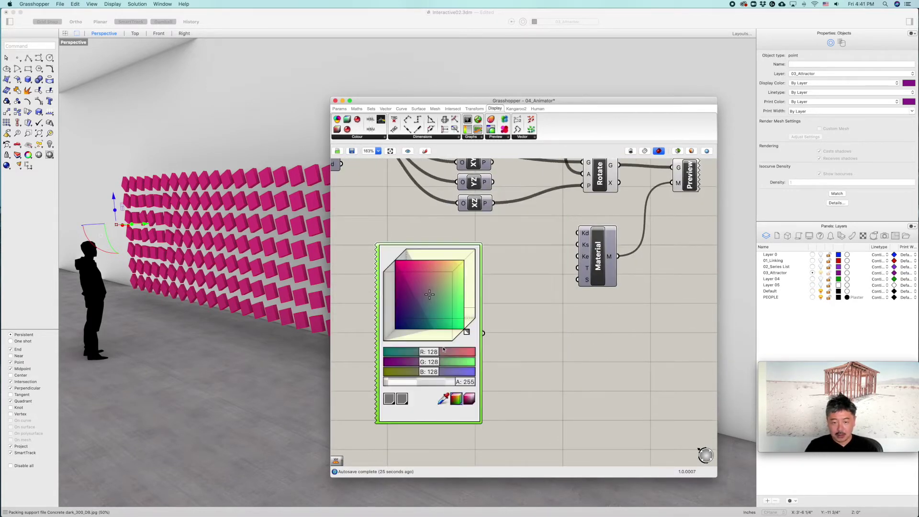
{"action": "left_click_drag", "start_coordinate": [484, 333], "coordinate": [577, 234]}
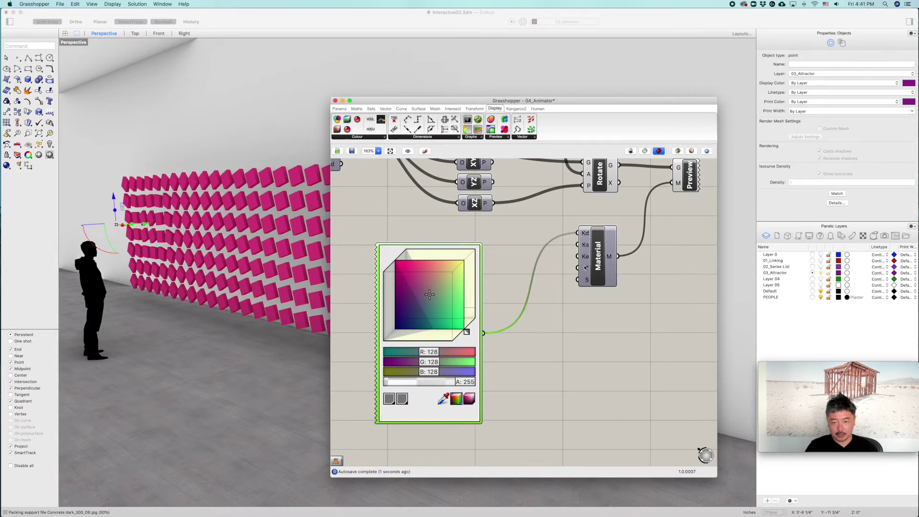
- Set the swatch colour to R 19, G 227, B 251 to make the tiles cyan
{"action": "mouse_move", "coordinate": [587, 235]}
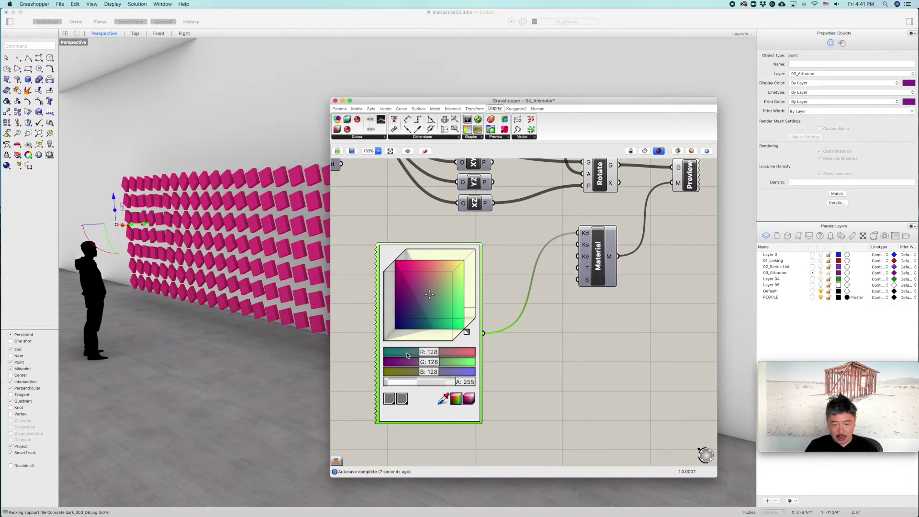
{"action": "left_click_drag", "start_coordinate": [431, 355], "coordinate": [398, 352]}
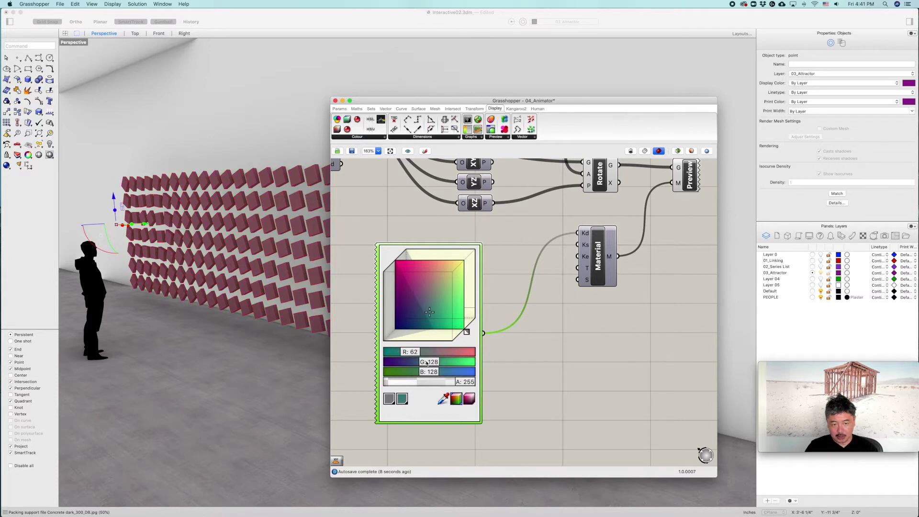
{"action": "left_click", "coordinate": [456, 361]}
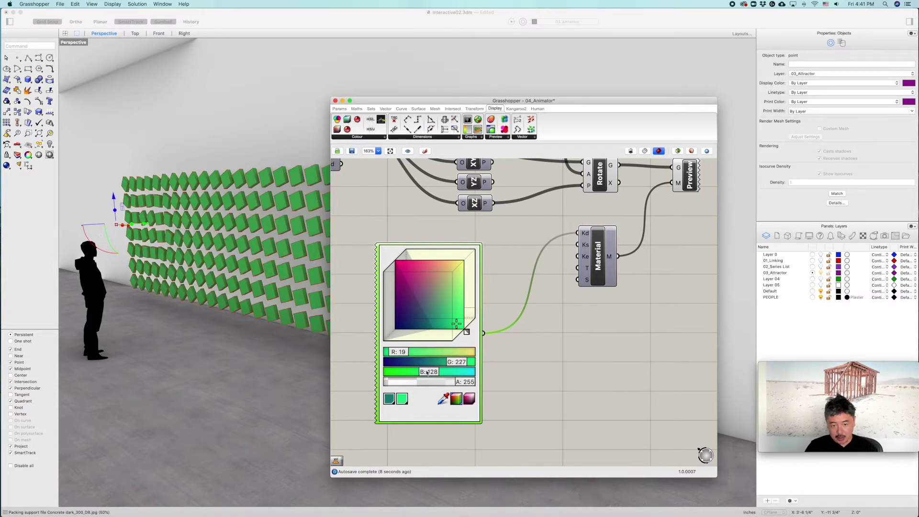
{"action": "left_click_drag", "start_coordinate": [430, 373], "coordinate": [465, 376]}
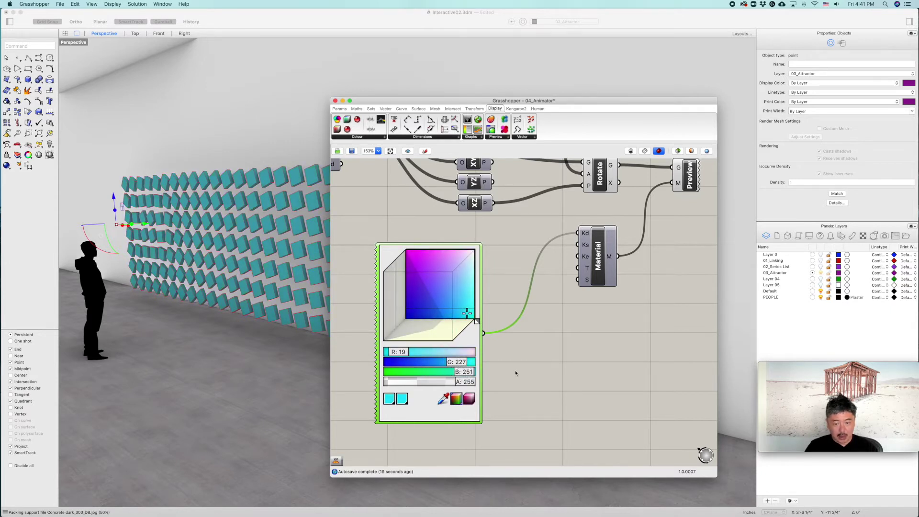
{"action": "left_click", "coordinate": [561, 384]}
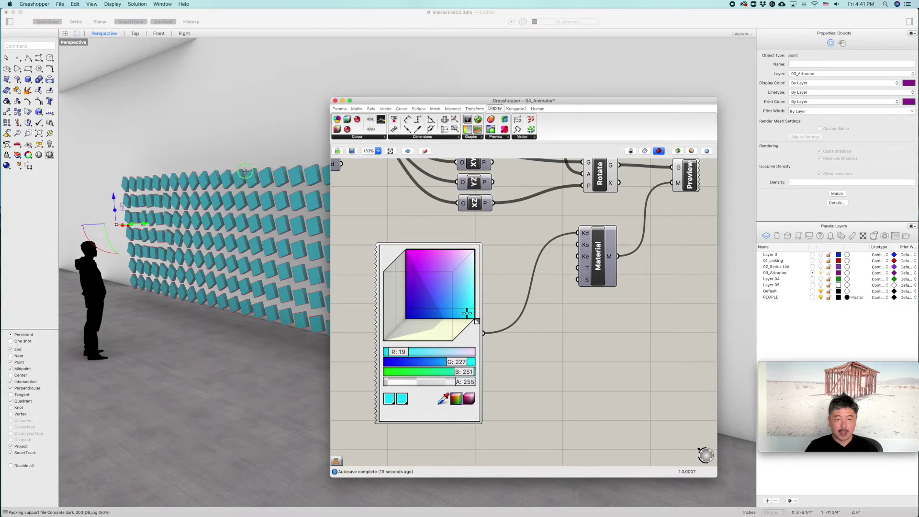
{"action": "right_click_drag", "start_coordinate": [244, 168], "coordinate": [247, 170]}
- Turn off the Rotate component's preview so only the cyan tiles show
{"action": "left_click_drag", "start_coordinate": [459, 100], "coordinate": [500, 179]}
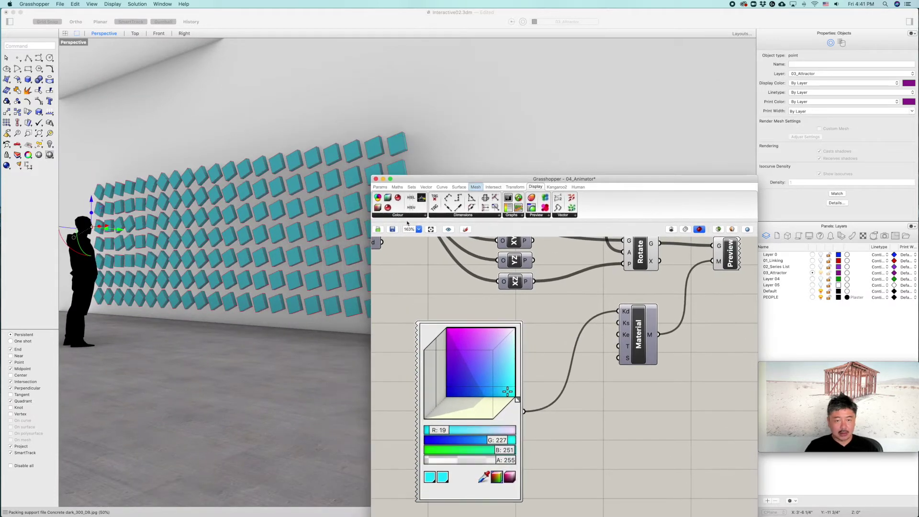
{"action": "scroll", "coordinate": [587, 333], "scroll_direction": "down", "scroll_amount": 3}
{"action": "scroll", "coordinate": [622, 350], "scroll_direction": "up", "scroll_amount": 3}
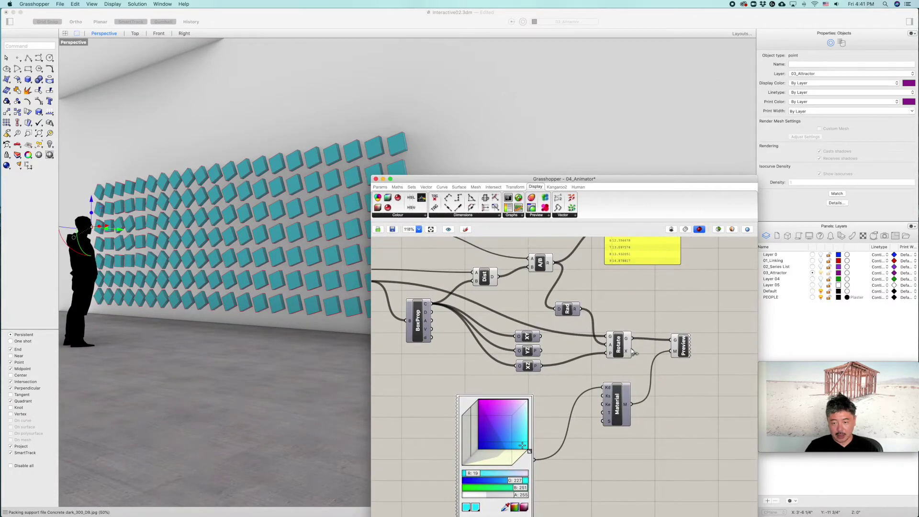
{"action": "left_click", "coordinate": [618, 349]}
{"action": "right_click", "coordinate": [619, 347]}
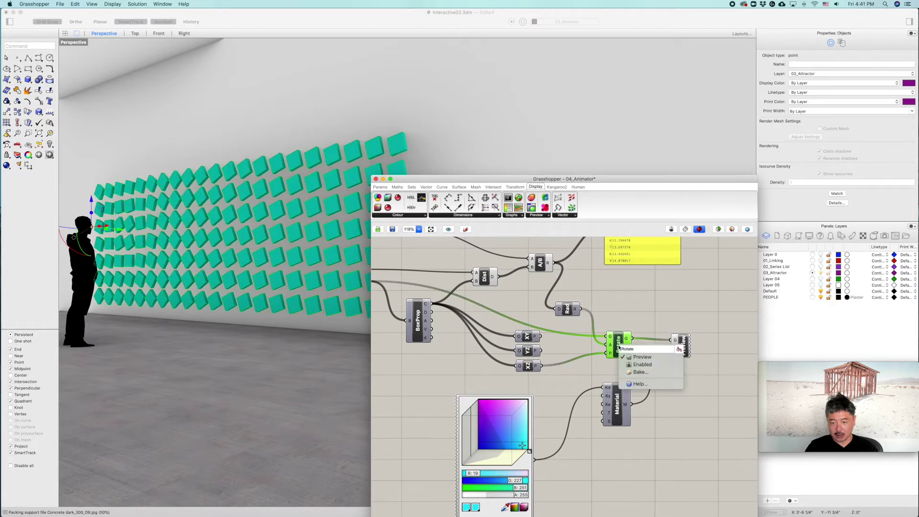
{"action": "left_click", "coordinate": [640, 357]}
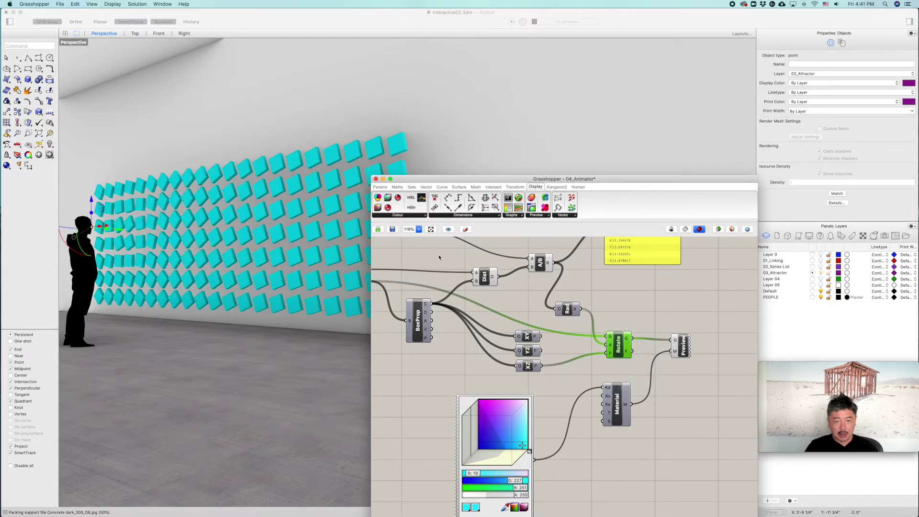
- Orbit to face the wall and drag the attractor point right to the wall's centre
{"action": "right_click_drag", "start_coordinate": [285, 195], "coordinate": [351, 193]}
{"action": "left_click_drag", "start_coordinate": [478, 179], "coordinate": [478, 314]}
{"action": "scroll", "coordinate": [390, 268], "scroll_direction": "down", "scroll_amount": 3}
{"action": "scroll", "coordinate": [388, 267], "scroll_direction": "down", "scroll_amount": 3}
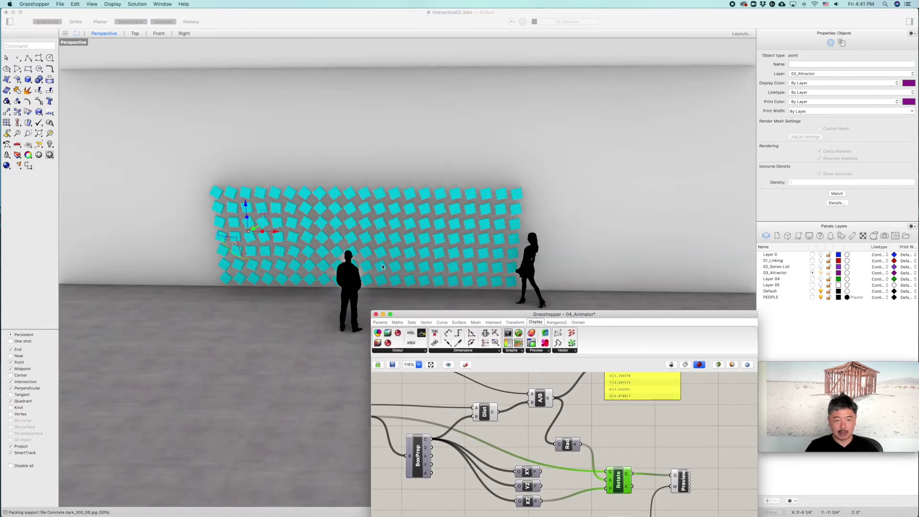
{"action": "left_click", "coordinate": [278, 234]}
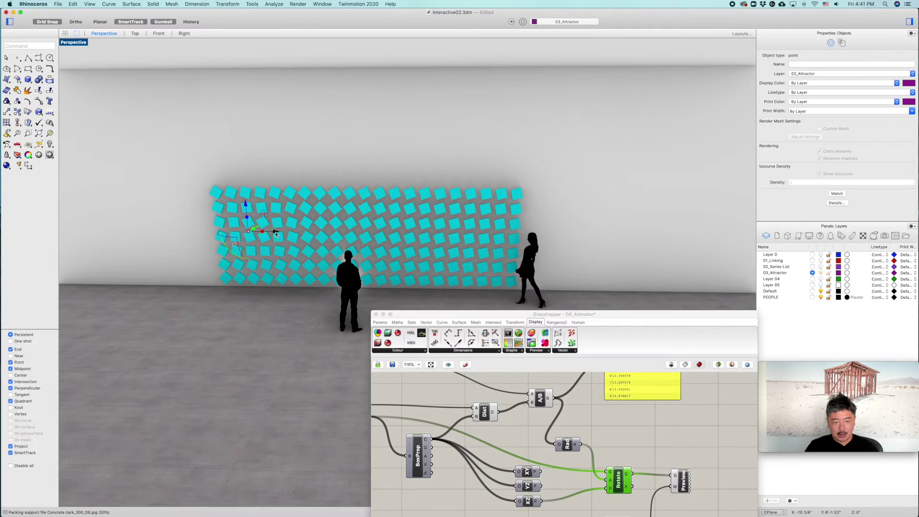
{"action": "left_click_drag", "start_coordinate": [276, 234], "coordinate": [353, 232]}
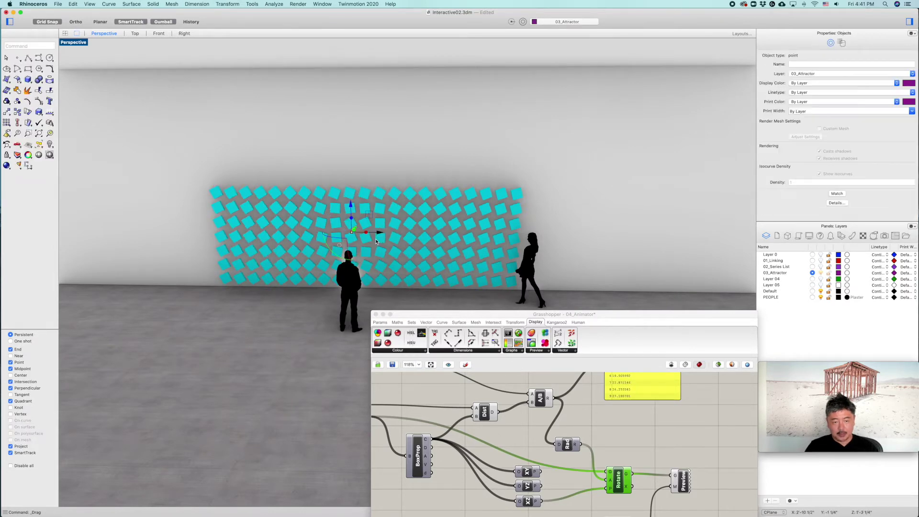
- Switch the viewport to a dark display mode and drag the attractor point left past the wall's end
{"action": "left_click", "coordinate": [79, 43]}
{"action": "left_click", "coordinate": [102, 170]}
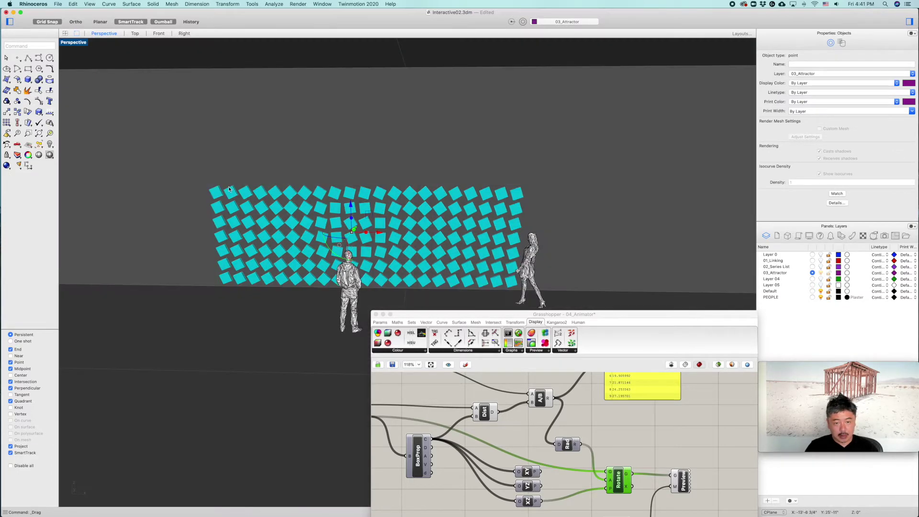
{"action": "left_click_drag", "start_coordinate": [377, 232], "coordinate": [228, 234]}
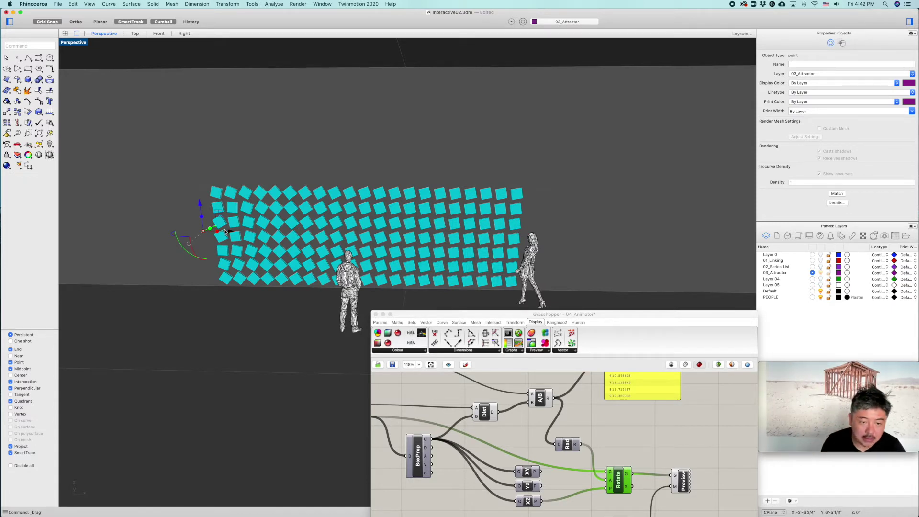
{"action": "left_click_drag", "start_coordinate": [231, 231], "coordinate": [156, 230]}
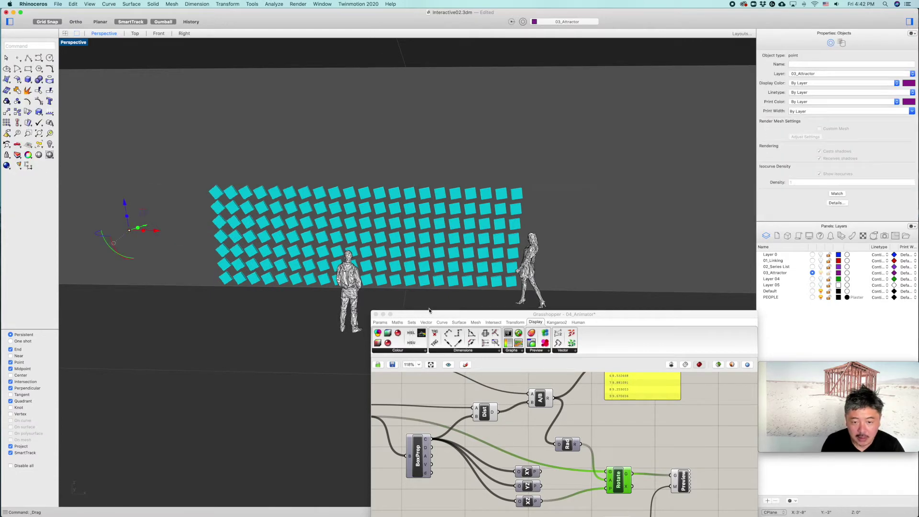
{"action": "left_click_drag", "start_coordinate": [430, 312], "coordinate": [428, 180]}
- Lower the rotation number slider to 0.257
{"action": "scroll", "coordinate": [450, 282], "scroll_direction": "down", "scroll_amount": 5}
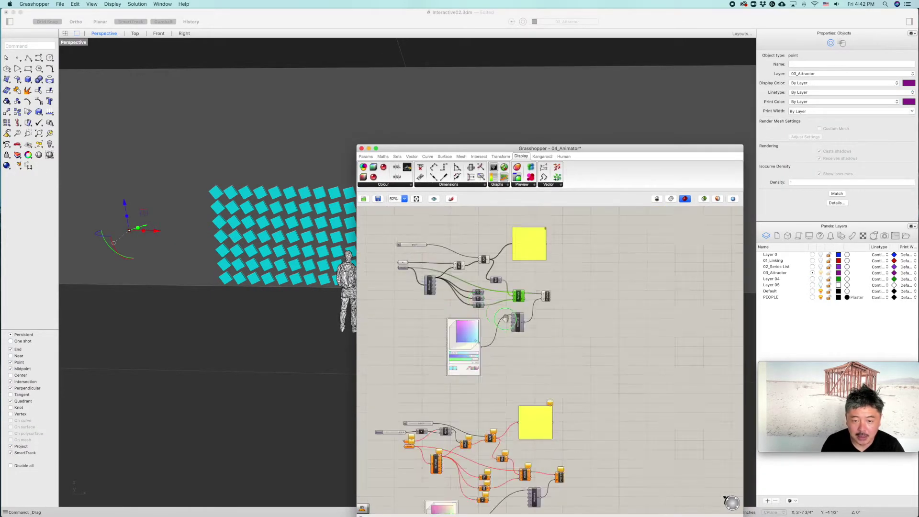
{"action": "scroll", "coordinate": [485, 304], "scroll_direction": "up", "scroll_amount": 4}
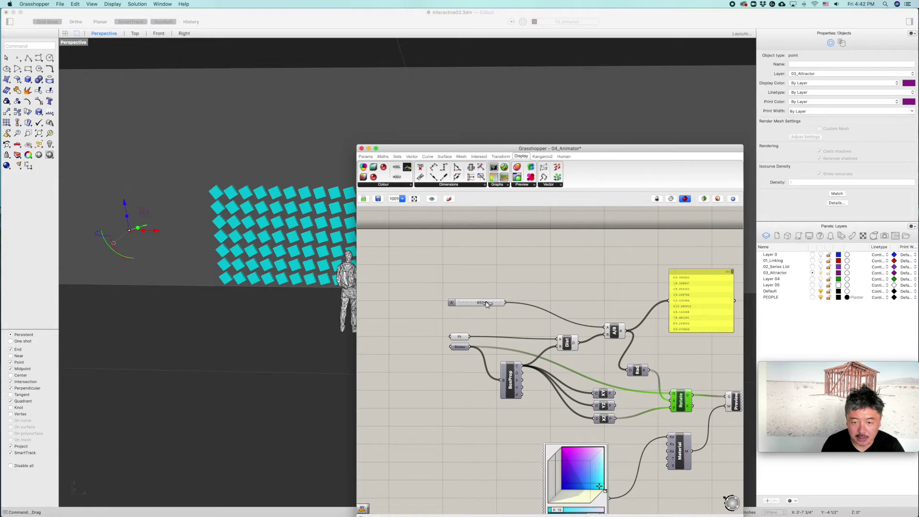
{"action": "mouse_move", "coordinate": [486, 302]}
{"action": "left_mouse_down"}
{"action": "mouse_move", "coordinate": [461, 303]}
{"action": "mouse_move", "coordinate": [471, 303]}
{"action": "left_mouse_up"}
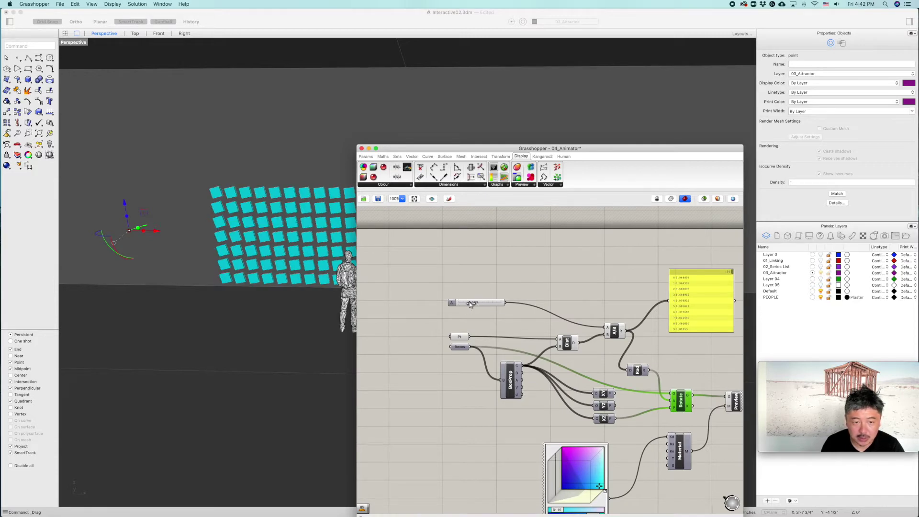
- Reposition the attractor point so it sits left of the cyan wall again
{"action": "left_click_drag", "start_coordinate": [449, 149], "coordinate": [418, 271]}
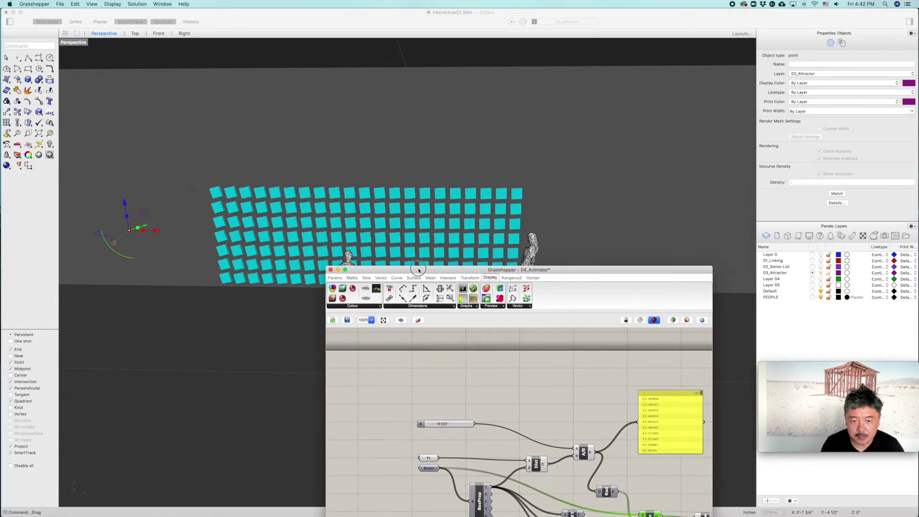
{"action": "left_click", "coordinate": [160, 233]}
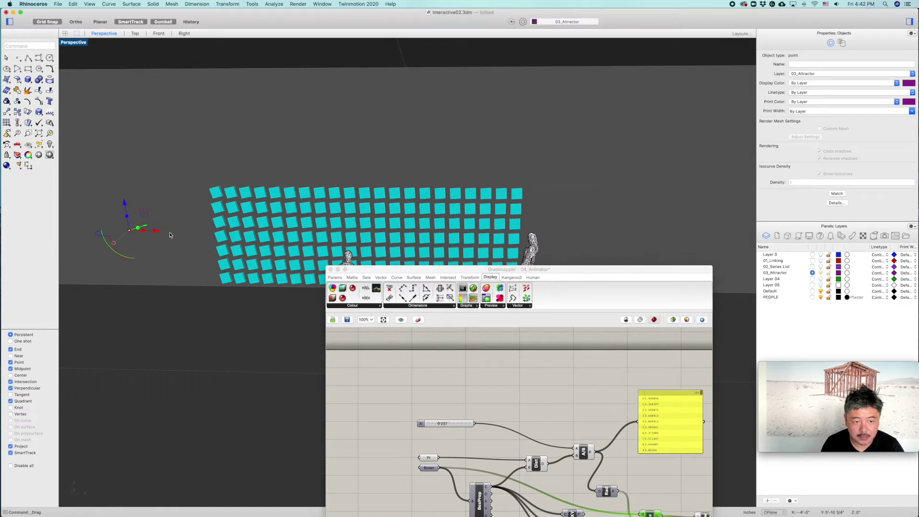
{"action": "left_click_drag", "start_coordinate": [159, 233], "coordinate": [212, 238]}
{"action": "key", "text": "Escape"}
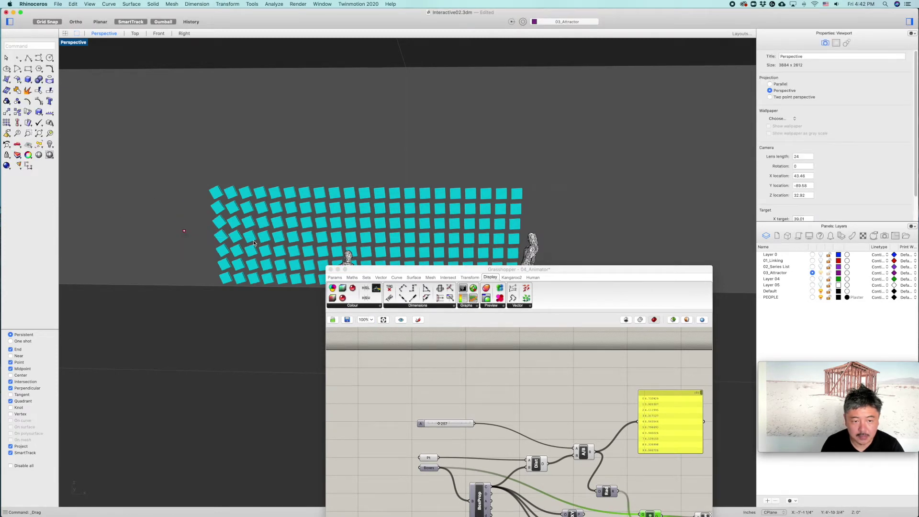
{"action": "left_click", "coordinate": [183, 233]}
{"action": "mouse_move", "coordinate": [207, 234]}
{"action": "left_mouse_down"}
{"action": "mouse_move", "coordinate": [317, 236]}
{"action": "mouse_move", "coordinate": [196, 235]}
{"action": "left_mouse_up"}
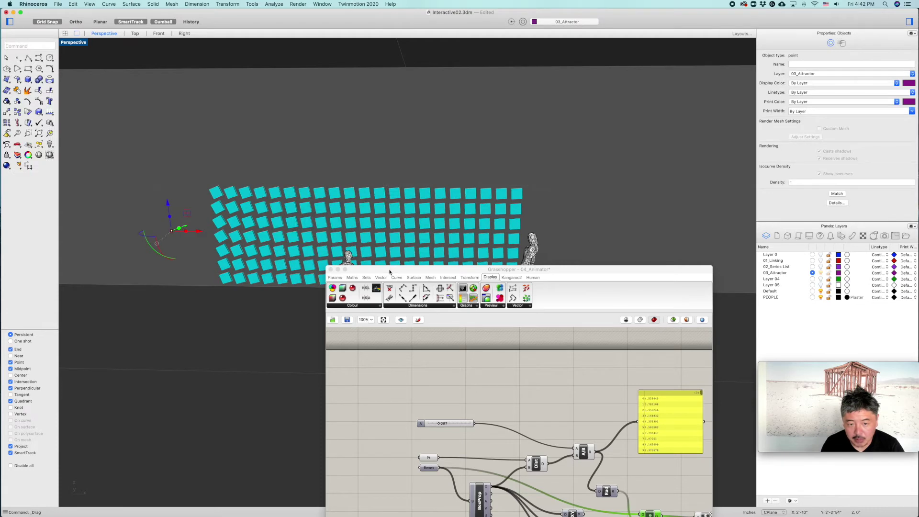
{"action": "left_click_drag", "start_coordinate": [390, 271], "coordinate": [261, 300]}
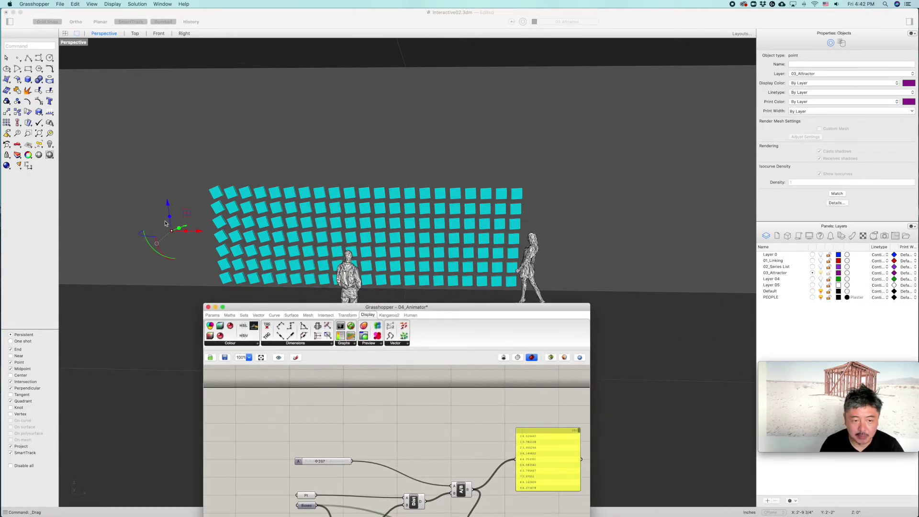
{"action": "left_click", "coordinate": [573, 241]}
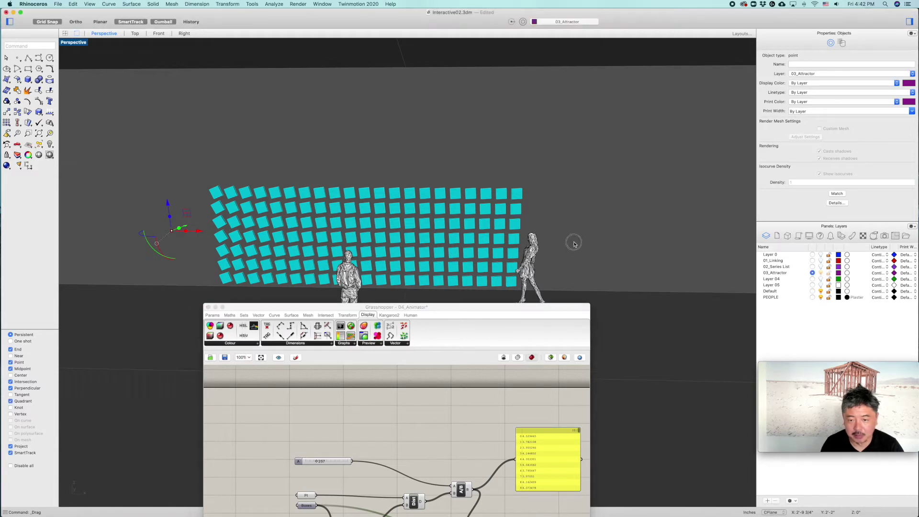
{"action": "mouse_move", "coordinate": [198, 232]}
{"action": "left_mouse_down"}
{"action": "mouse_move", "coordinate": [580, 240]}
{"action": "mouse_move", "coordinate": [195, 232]}
{"action": "left_mouse_up"}
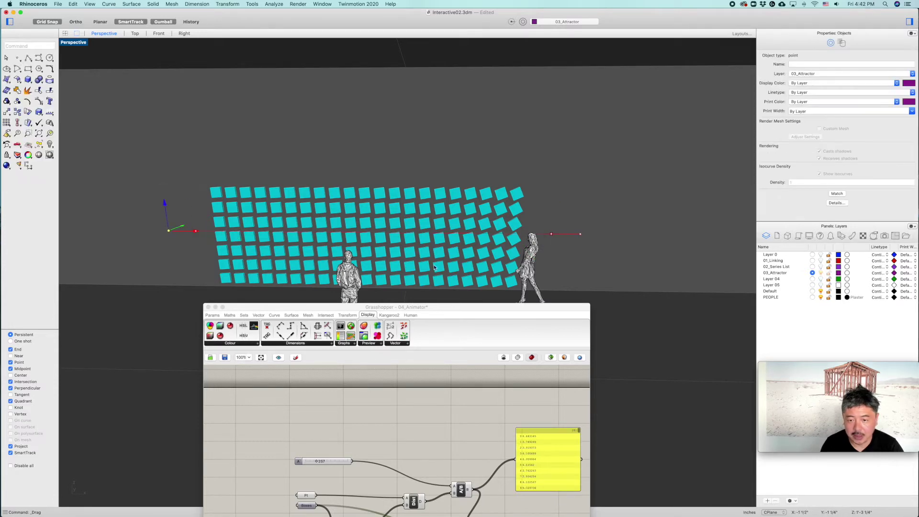
{"action": "left_click_drag", "start_coordinate": [437, 311], "coordinate": [583, 88]}
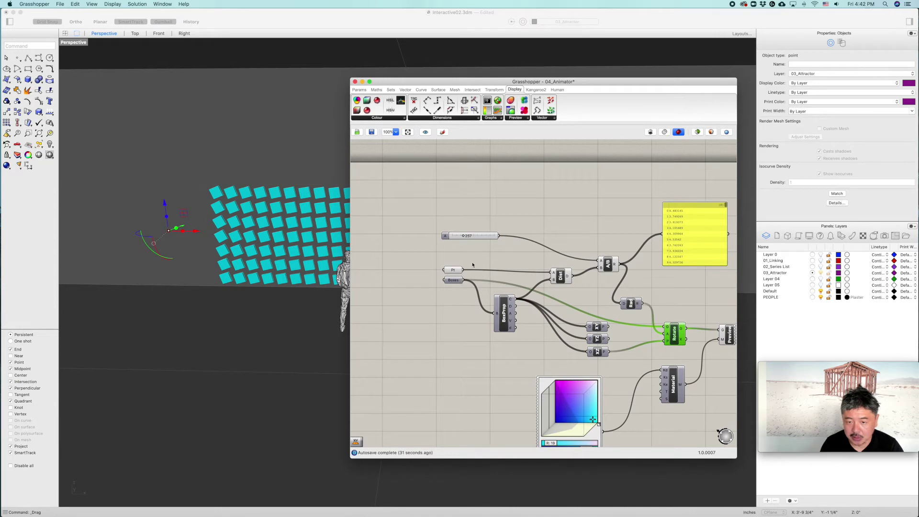
- Shift the Pt parameter left and add a Move component beside it
{"action": "left_click_drag", "start_coordinate": [446, 271], "coordinate": [427, 269]}
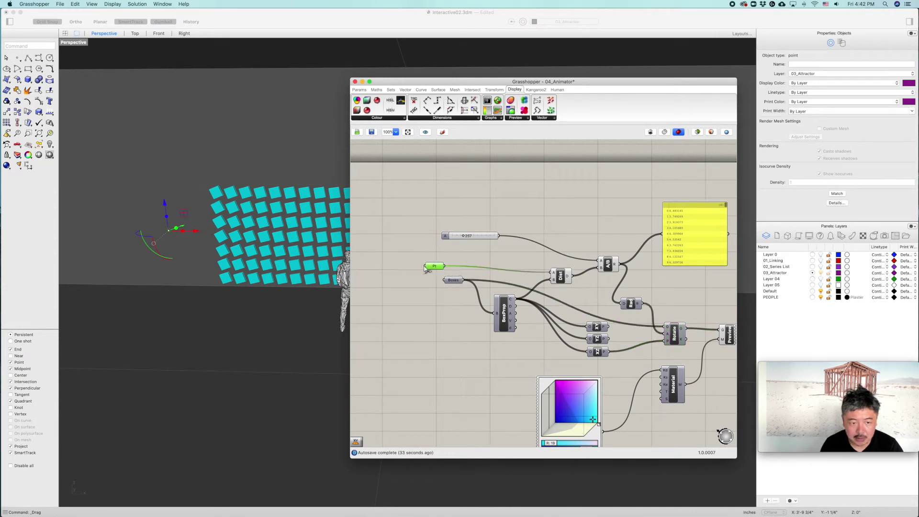
{"action": "left_click", "coordinate": [470, 263]}
{"action": "double_click", "coordinate": [495, 184]}
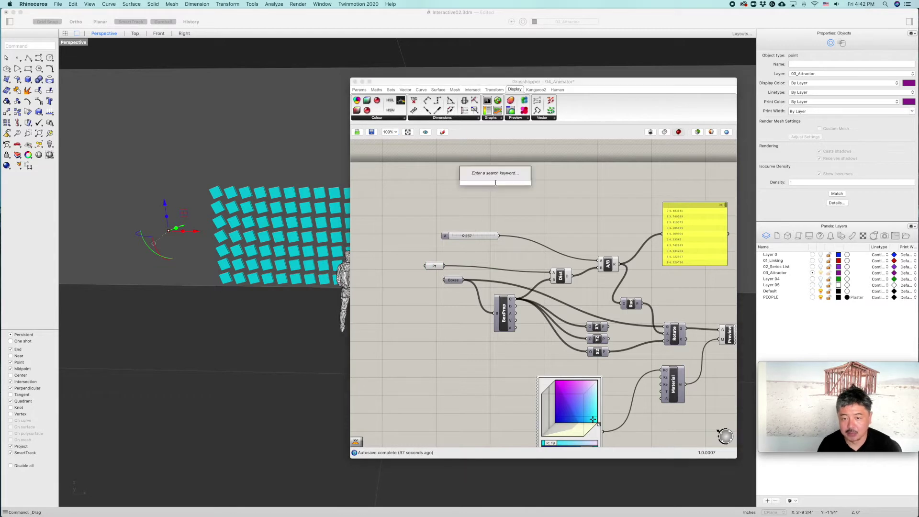
{"action": "type", "text": "move"}
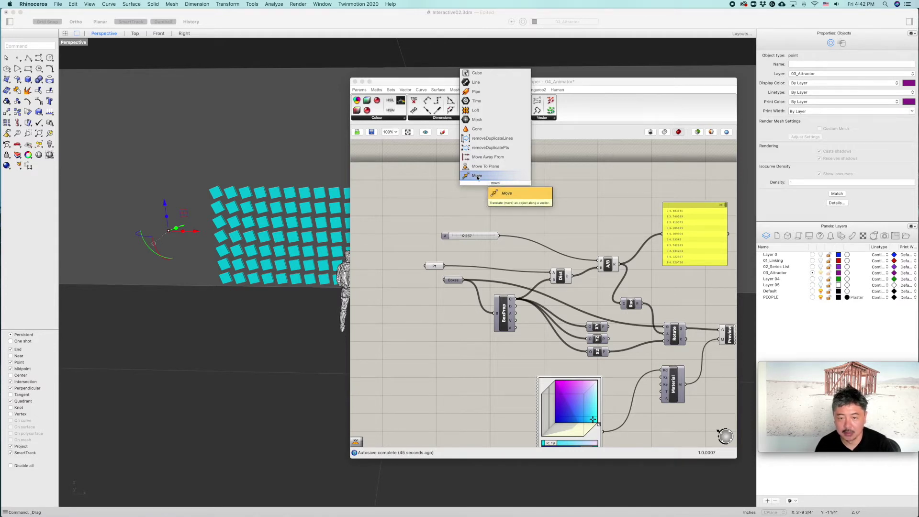
{"action": "left_click", "coordinate": [477, 176]}
{"action": "left_click_drag", "start_coordinate": [494, 182], "coordinate": [478, 258]}
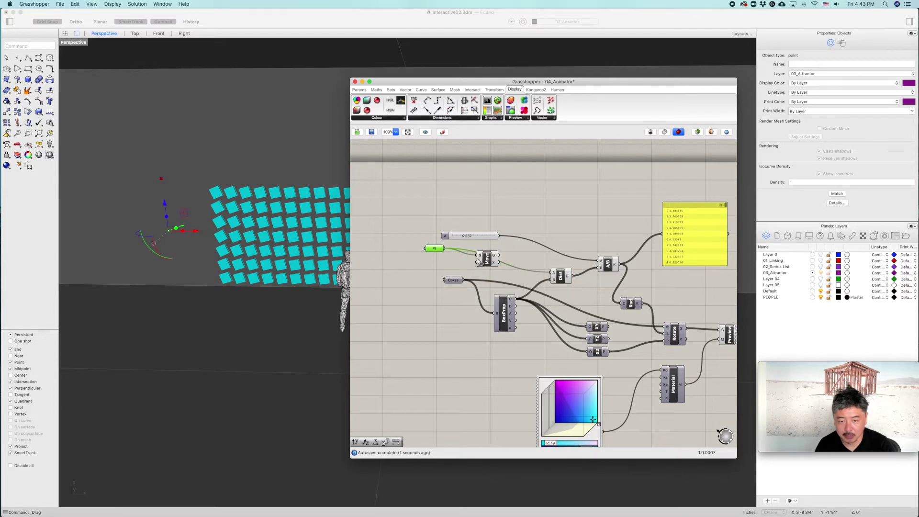
- Add a 0 to 100 number slider and a Unit X vector component
{"action": "left_click", "coordinate": [423, 266]}
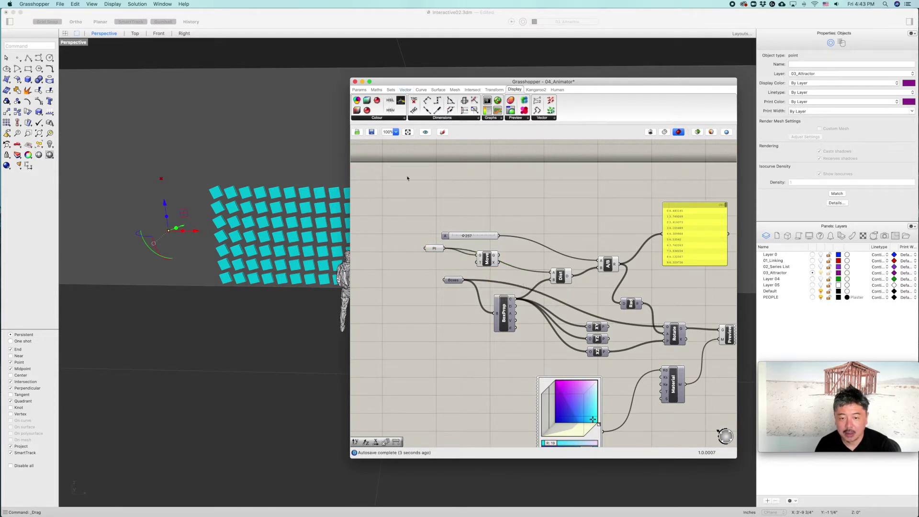
{"action": "double_click", "coordinate": [392, 268]}
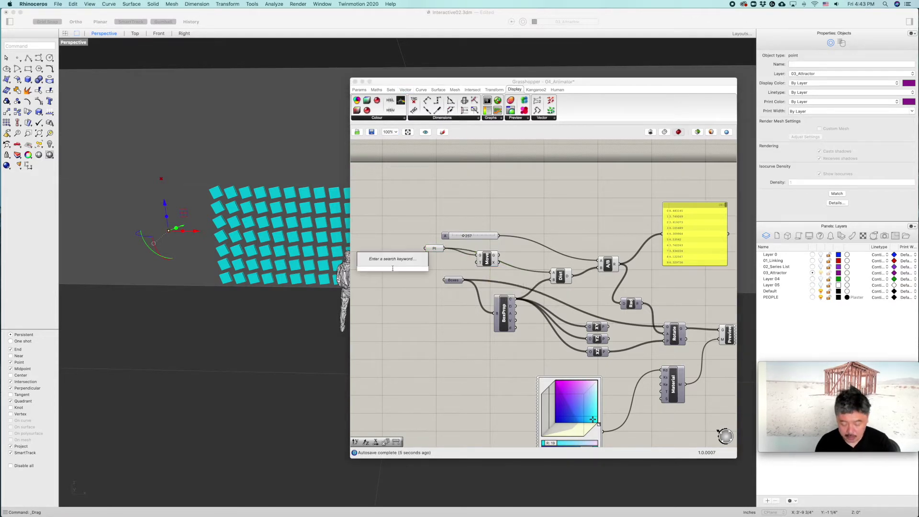
{"action": "type", "text": "0<"}
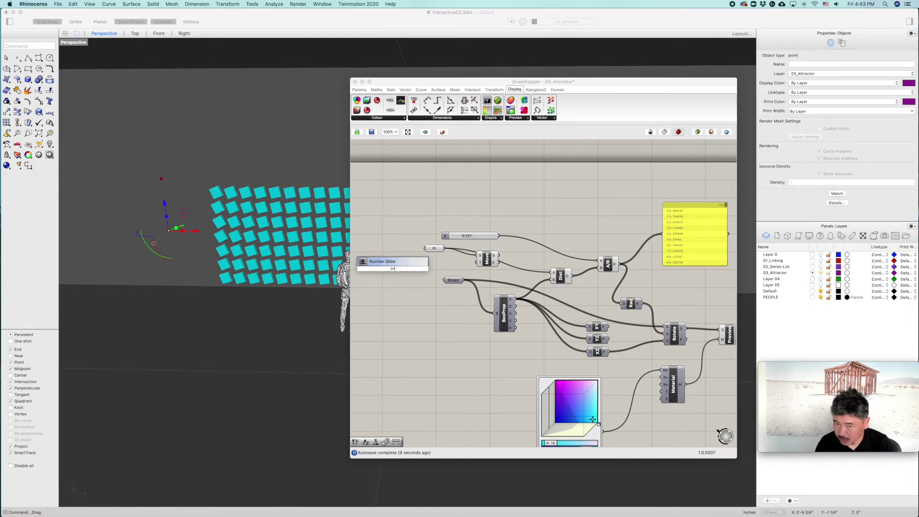
{"action": "type", "text": "."}
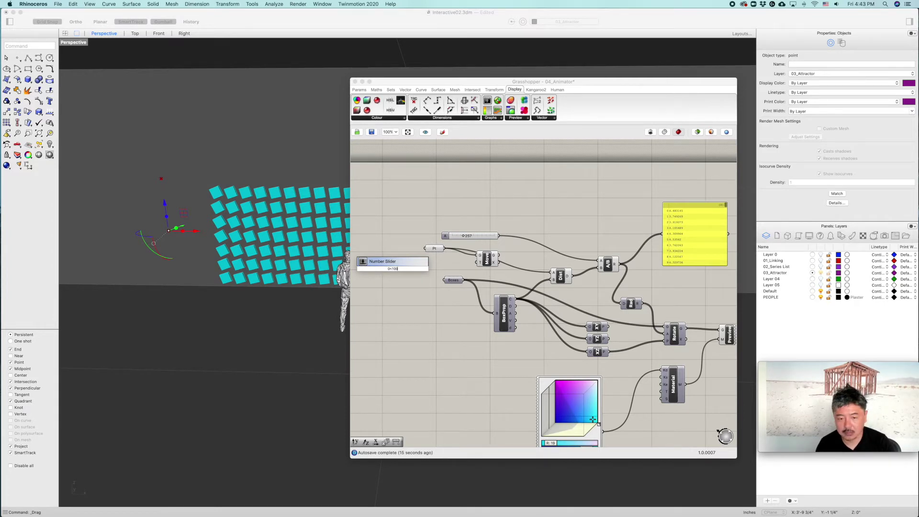
{"action": "key", "text": "Return"}
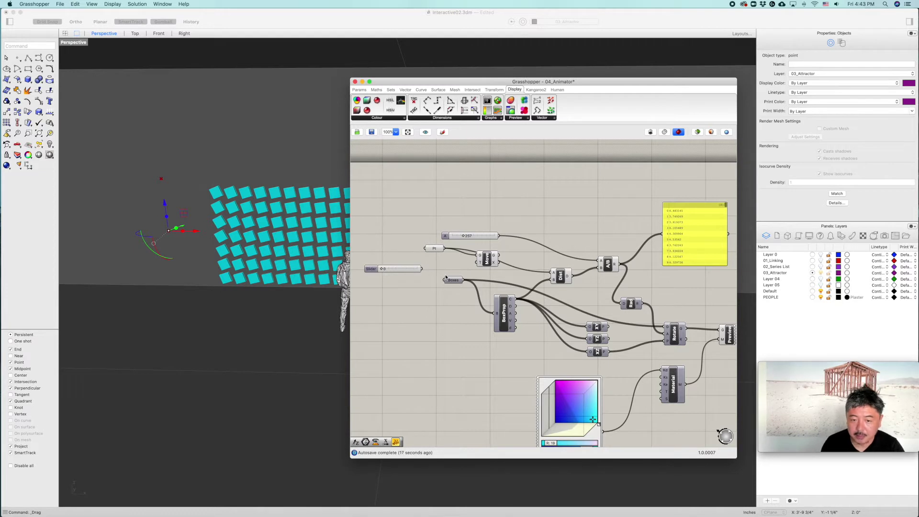
{"action": "left_click", "coordinate": [405, 89]}
{"action": "left_click", "coordinate": [501, 120]}
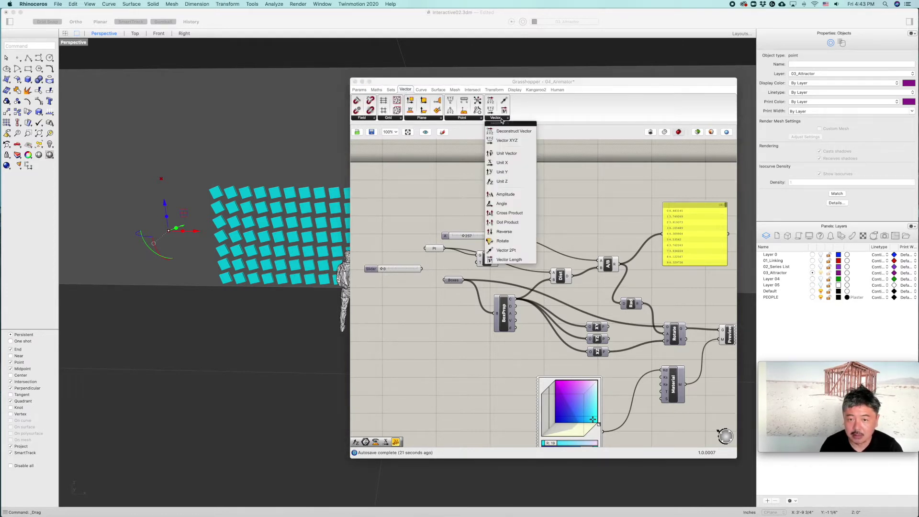
{"action": "left_click_drag", "start_coordinate": [514, 162], "coordinate": [479, 262]}
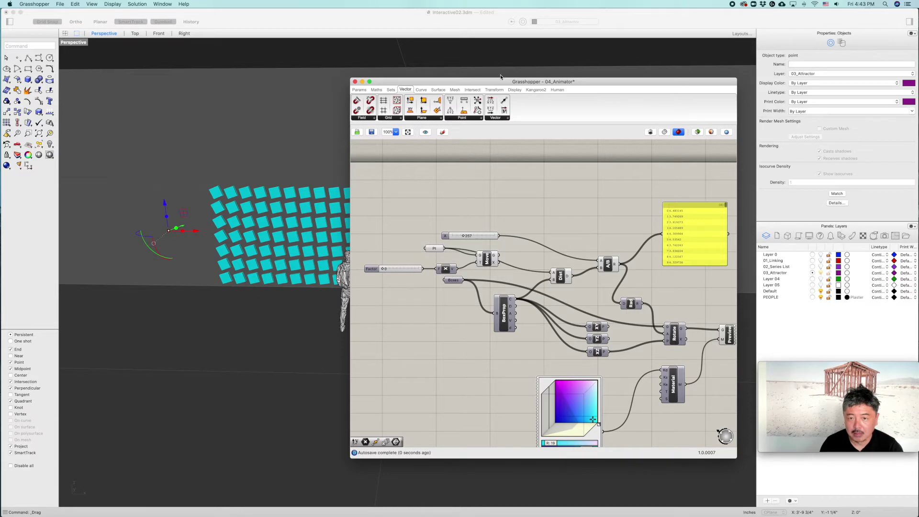
- Set the Factor slider to 75 and open its settings to edit the maximum
{"action": "left_click_drag", "start_coordinate": [500, 81], "coordinate": [614, 246]}
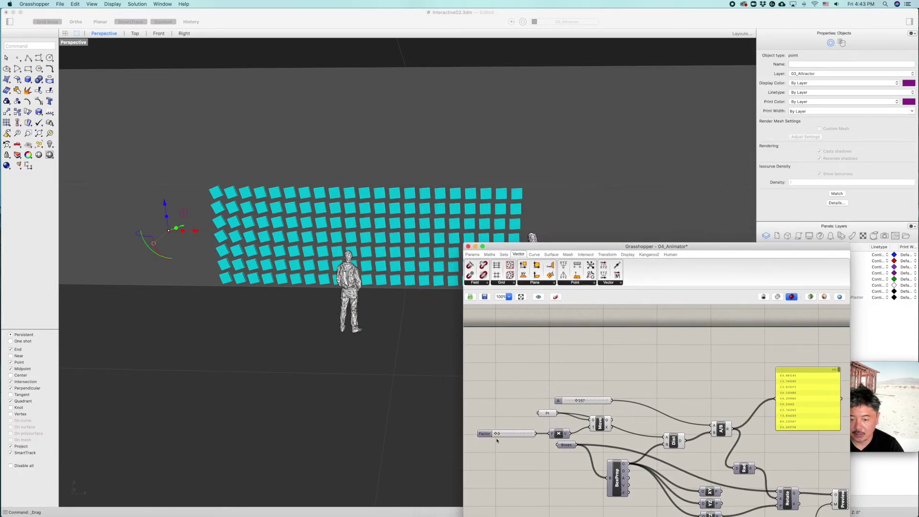
{"action": "mouse_move", "coordinate": [496, 435]}
{"action": "left_mouse_down"}
{"action": "mouse_move", "coordinate": [540, 434]}
{"action": "mouse_move", "coordinate": [479, 432]}
{"action": "left_mouse_up"}
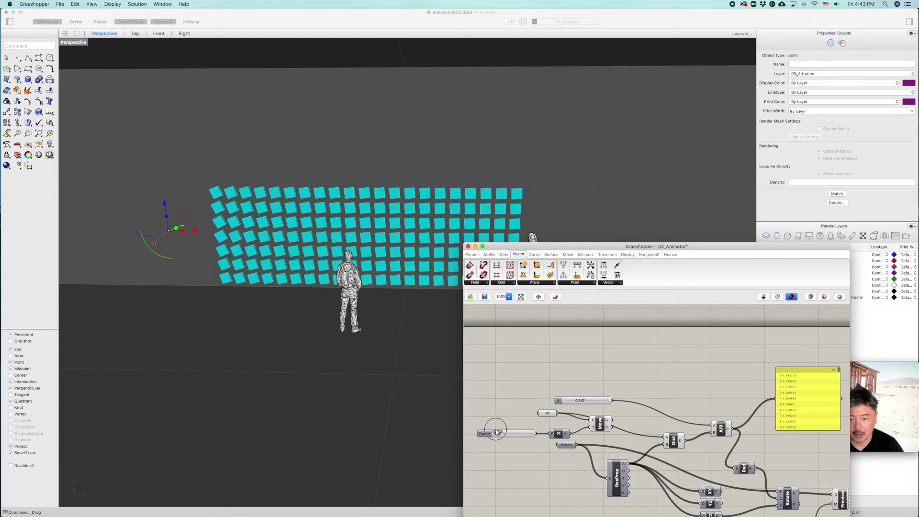
{"action": "left_click_drag", "start_coordinate": [496, 432], "coordinate": [522, 433]}
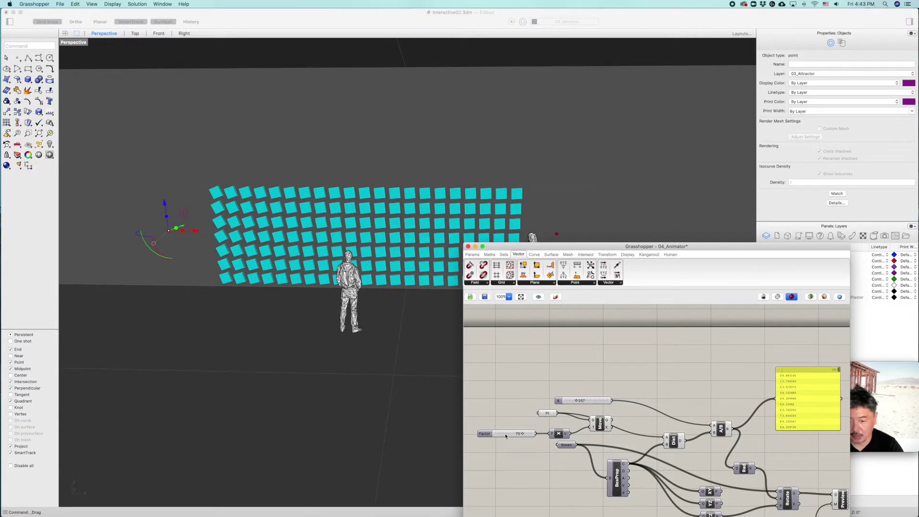
{"action": "double_click", "coordinate": [506, 434]}
{"action": "left_click", "coordinate": [488, 434]}
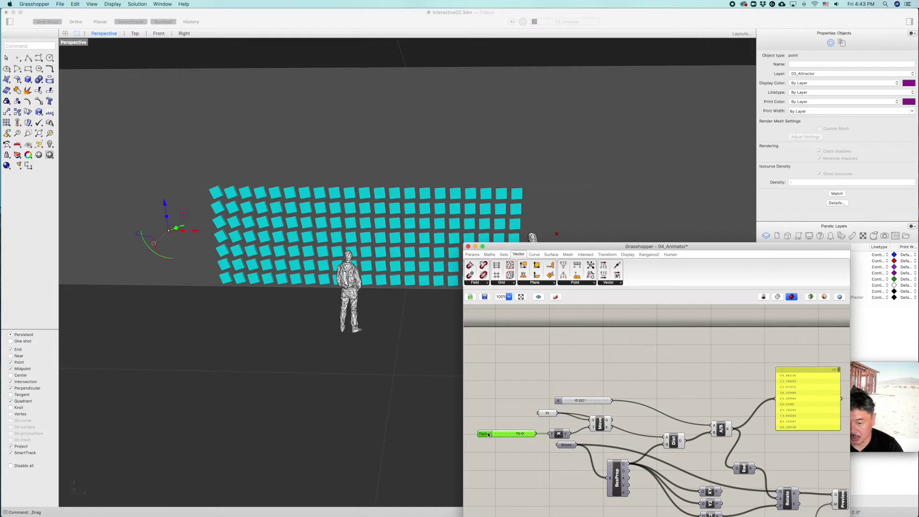
{"action": "double_click", "coordinate": [488, 434]}
{"action": "double_click", "coordinate": [502, 452]}
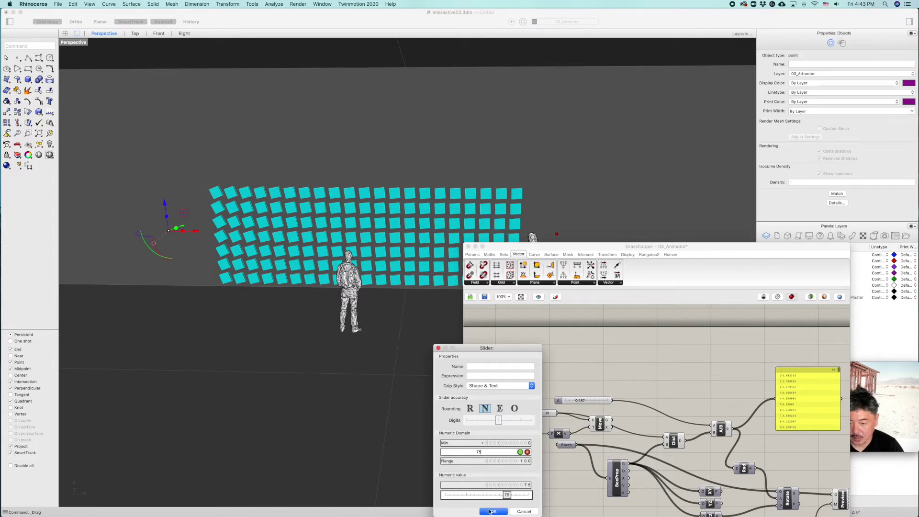
- Apply a slider maximum of 75 and return the Factor to 0
{"action": "key", "text": "Return"}
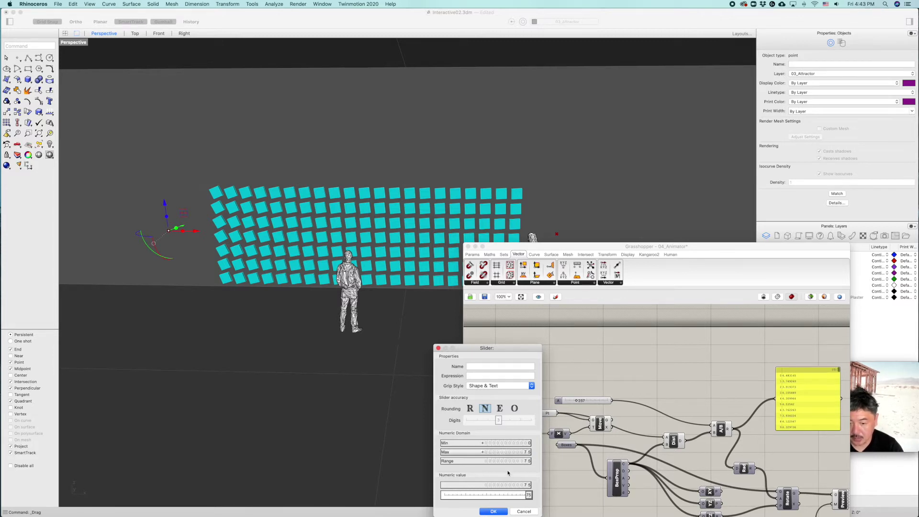
{"action": "left_click", "coordinate": [493, 511]}
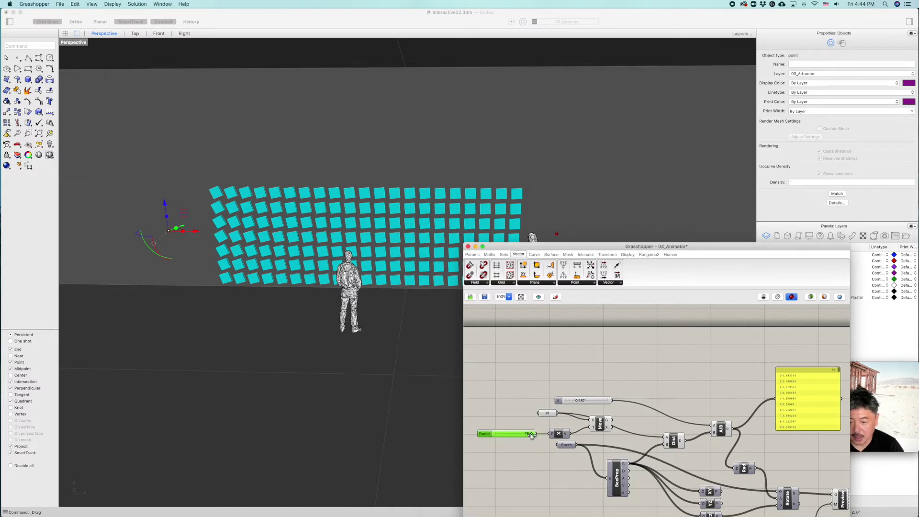
{"action": "left_click_drag", "start_coordinate": [531, 434], "coordinate": [460, 439]}
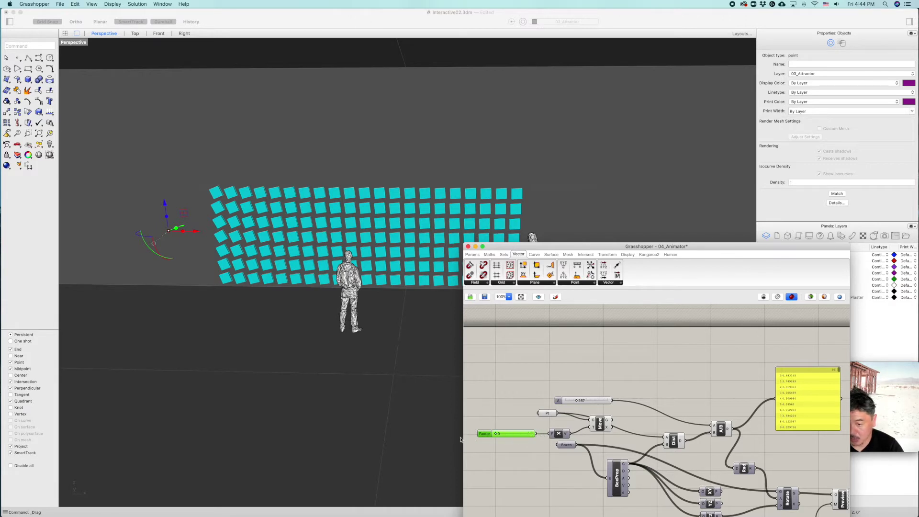
- Connect the moved point to the distance input and test the tile rotation
{"action": "left_click_drag", "start_coordinate": [614, 428], "coordinate": [666, 436]}
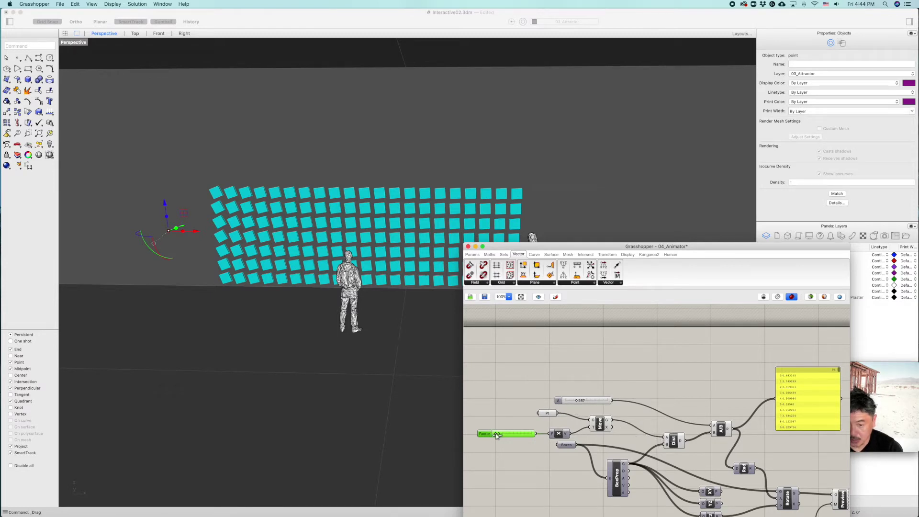
{"action": "mouse_move", "coordinate": [496, 434]}
{"action": "left_mouse_down"}
{"action": "mouse_move", "coordinate": [538, 438]}
{"action": "mouse_move", "coordinate": [485, 436]}
{"action": "left_mouse_up"}
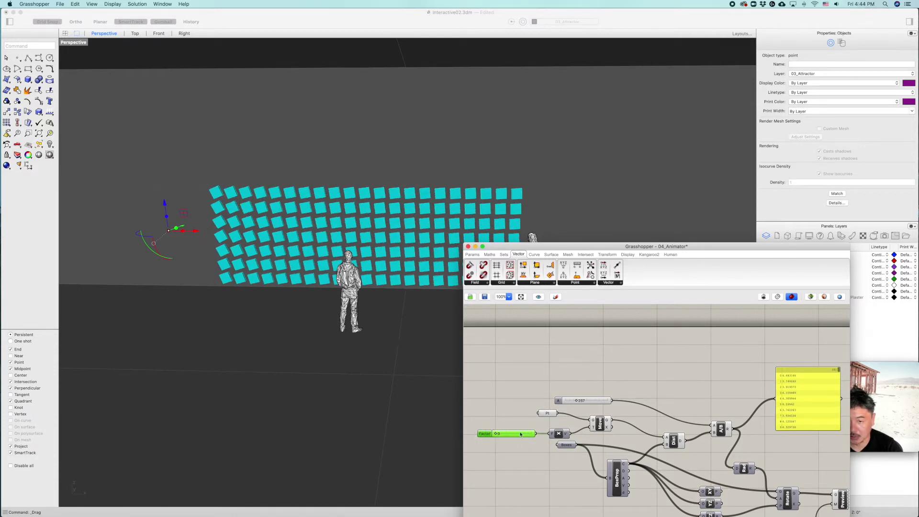
{"action": "left_click_drag", "start_coordinate": [554, 248], "coordinate": [551, 59]}
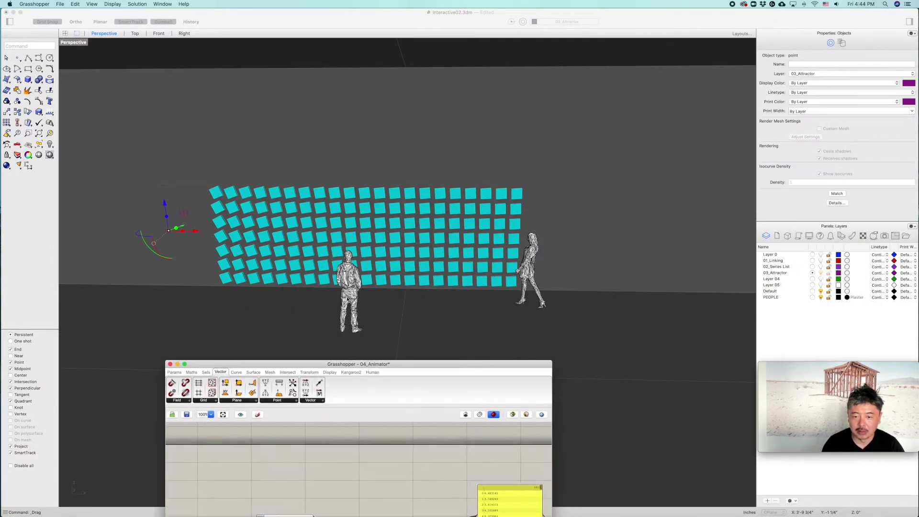
- Switch the Perspective viewport to Rendered display and orbit to face the cyan tile wall
{"action": "left_click", "coordinate": [76, 42]}
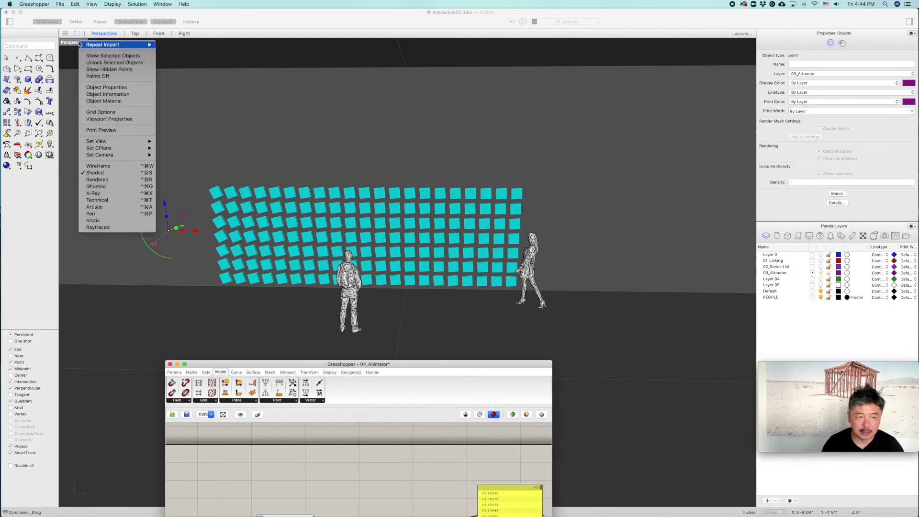
{"action": "left_click", "coordinate": [99, 179]}
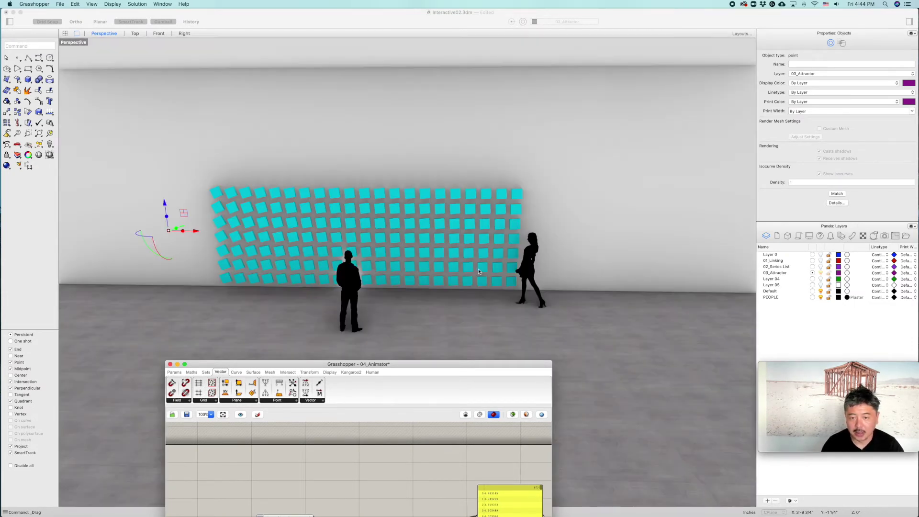
{"action": "right_click_drag", "start_coordinate": [453, 266], "coordinate": [406, 278]}
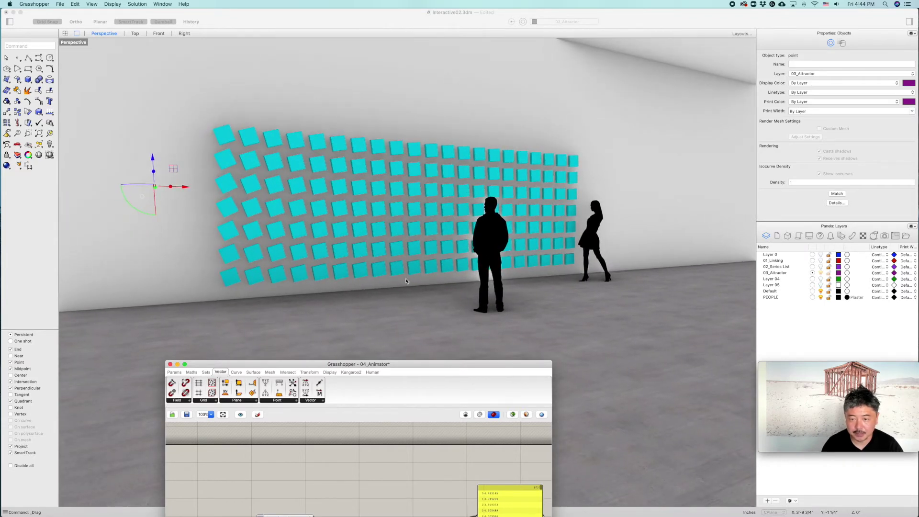
{"action": "scroll", "coordinate": [407, 282], "scroll_direction": "up", "scroll_amount": 3}
{"action": "mouse_move", "coordinate": [406, 281]}
{"action": "right_mouse_down"}
{"action": "mouse_move", "coordinate": [406, 295]}
{"action": "mouse_move", "coordinate": [448, 316]}
{"action": "right_mouse_up"}
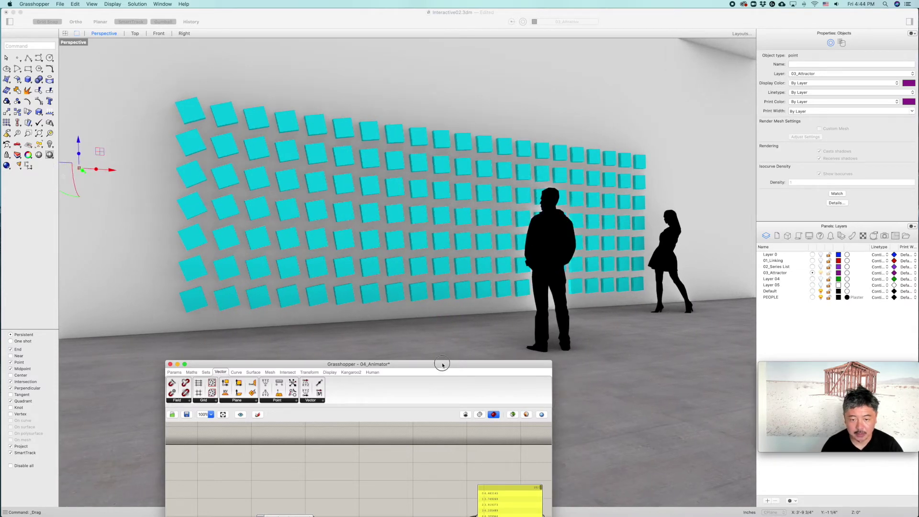
{"action": "left_click_drag", "start_coordinate": [443, 365], "coordinate": [664, 100]}
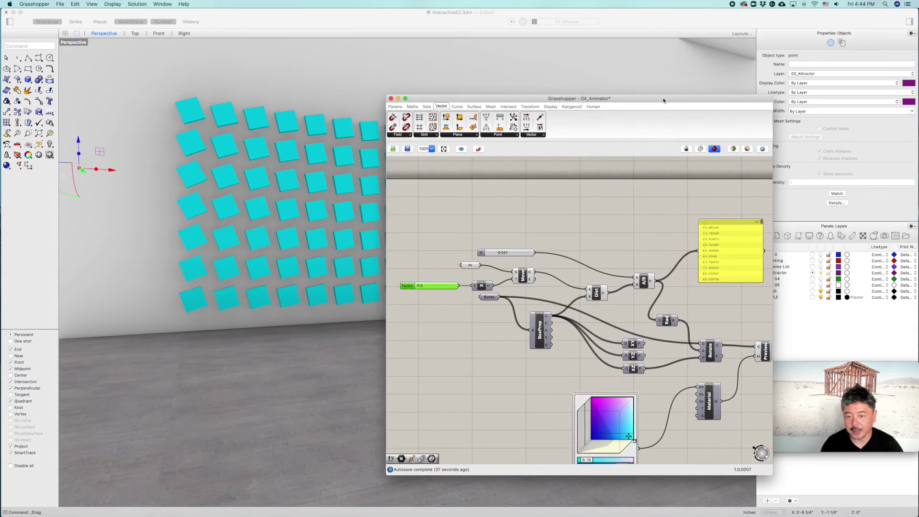
- Open the Animate settings for the Factor slider and place them over the viewport
{"action": "right_click", "coordinate": [411, 288]}
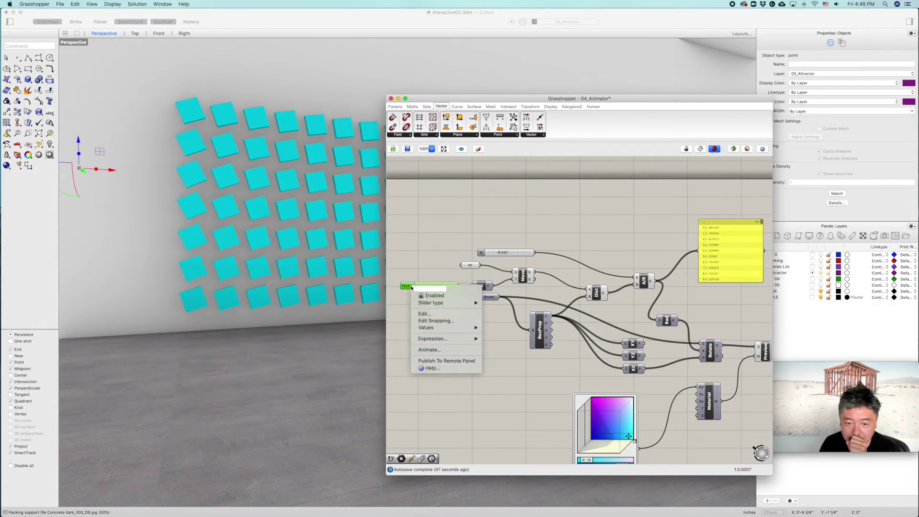
{"action": "left_click", "coordinate": [205, 332]}
{"action": "left_click", "coordinate": [155, 254]}
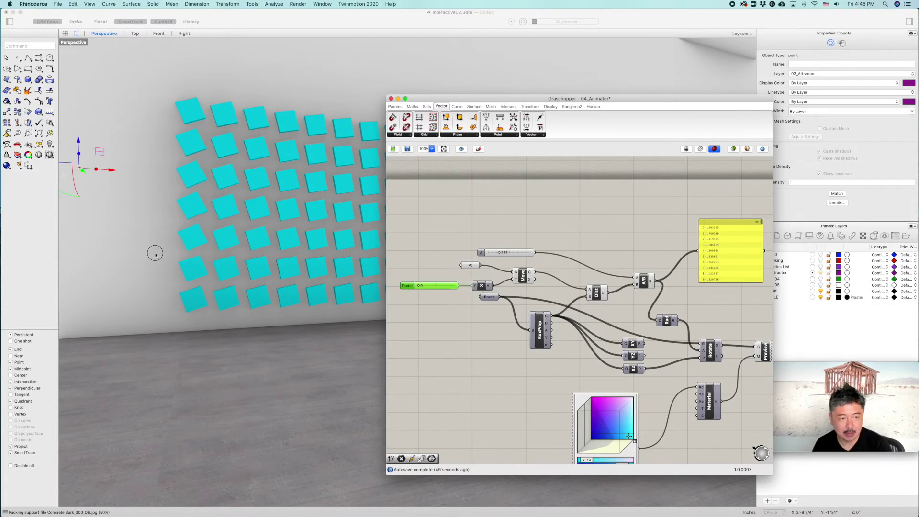
{"action": "left_click", "coordinate": [149, 244]}
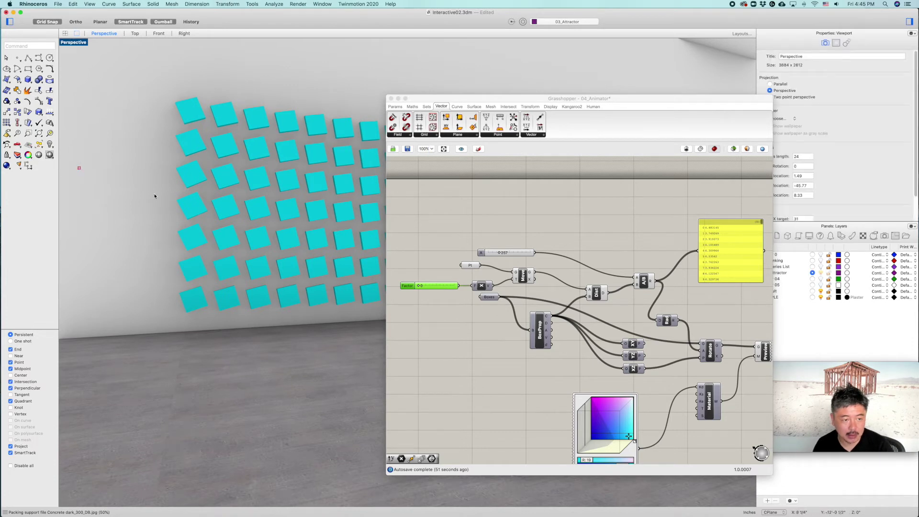
{"action": "left_click", "coordinate": [448, 287]}
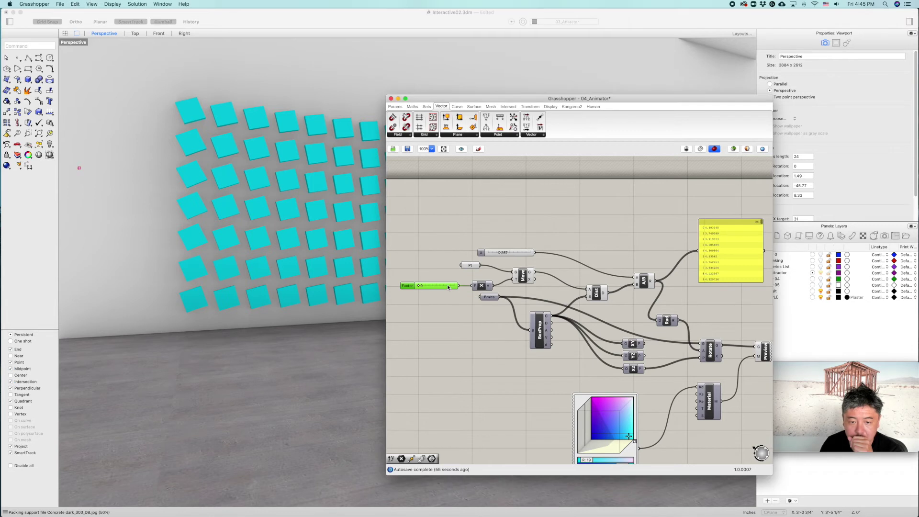
{"action": "right_click", "coordinate": [448, 287]}
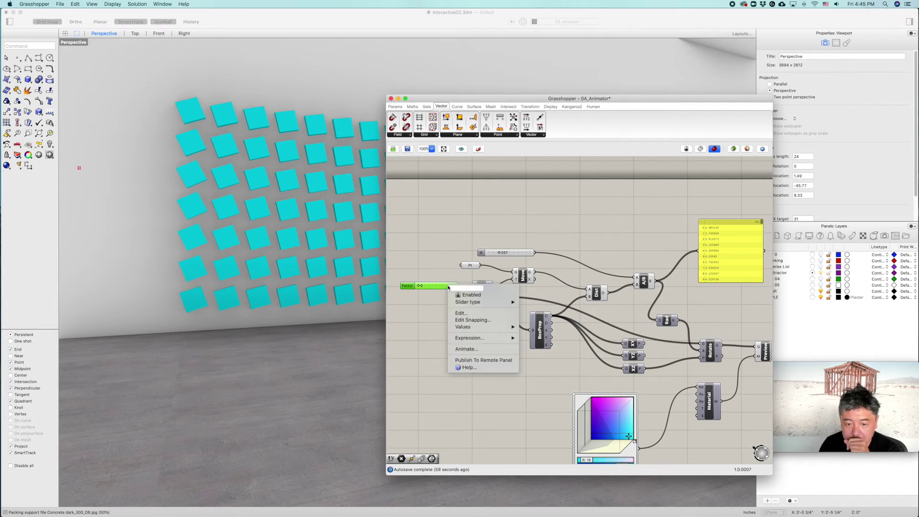
{"action": "left_click", "coordinate": [471, 351]}
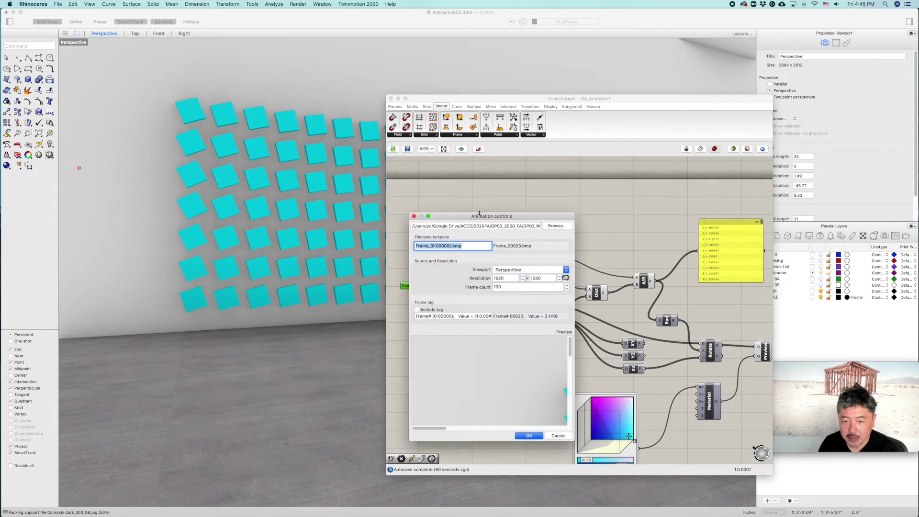
{"action": "left_click_drag", "start_coordinate": [479, 213], "coordinate": [265, 102]}
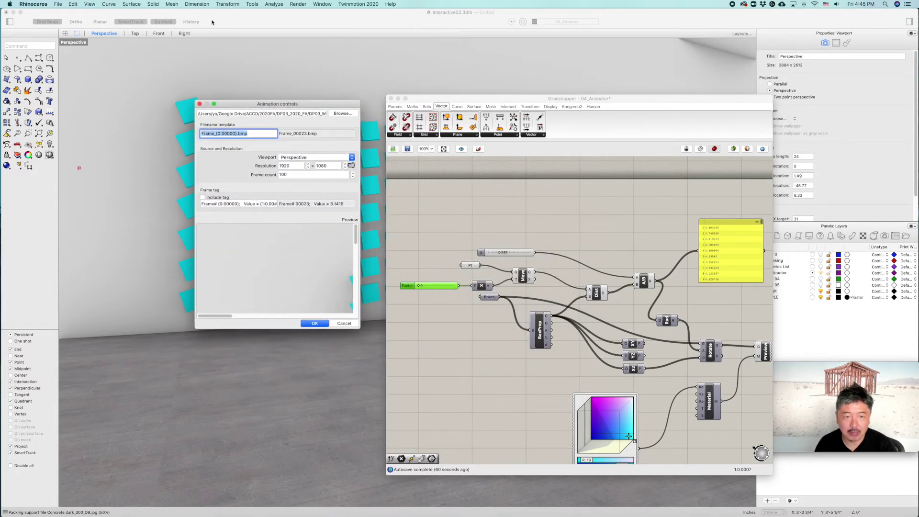
- Send the animation output to a new GH_Animation05 folder inside DP03_W04_Interactive
{"action": "left_click", "coordinate": [343, 114]}
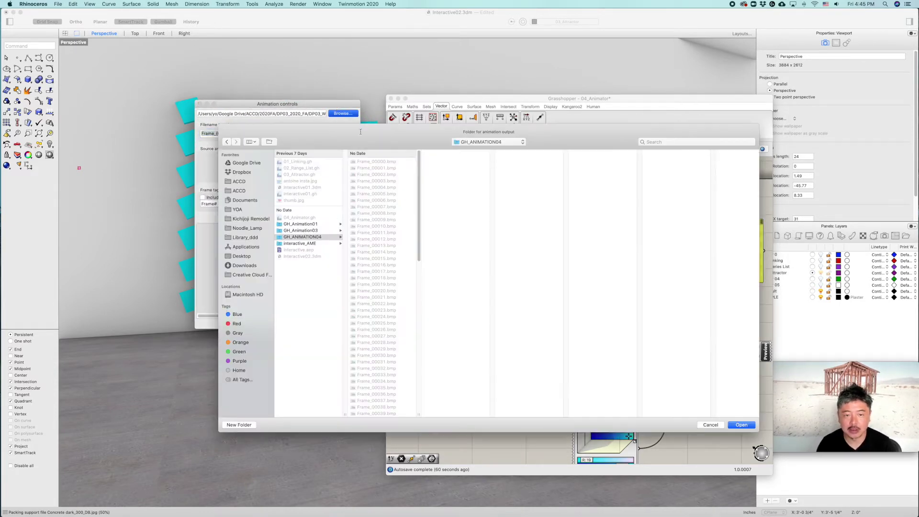
{"action": "left_click", "coordinate": [302, 296]}
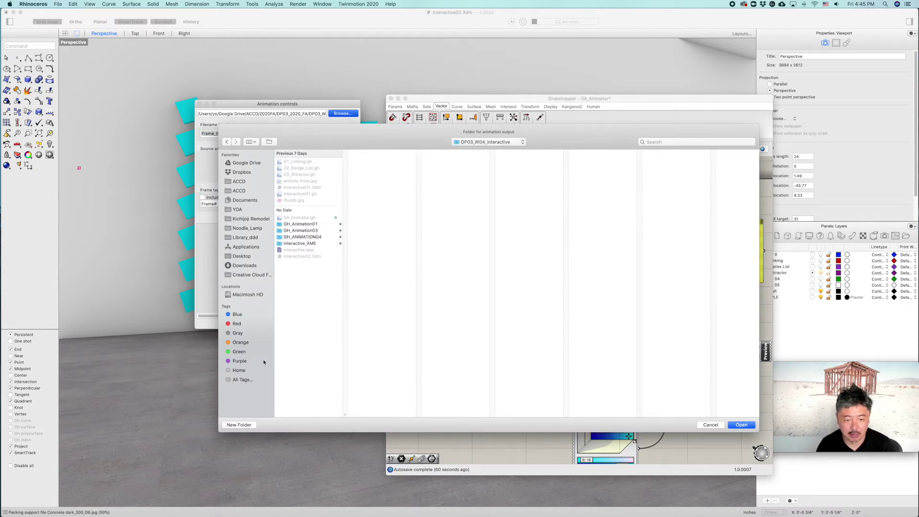
{"action": "left_click", "coordinate": [239, 425]}
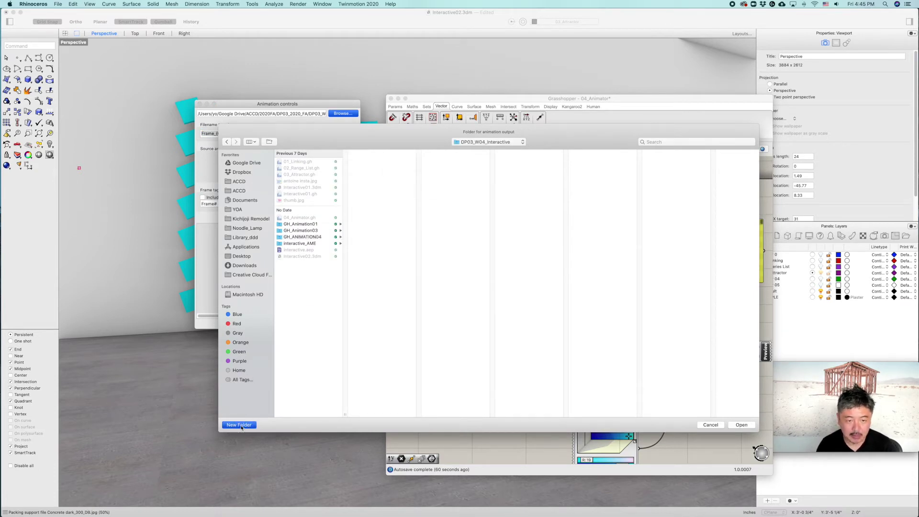
{"action": "type", "text": "GH"}
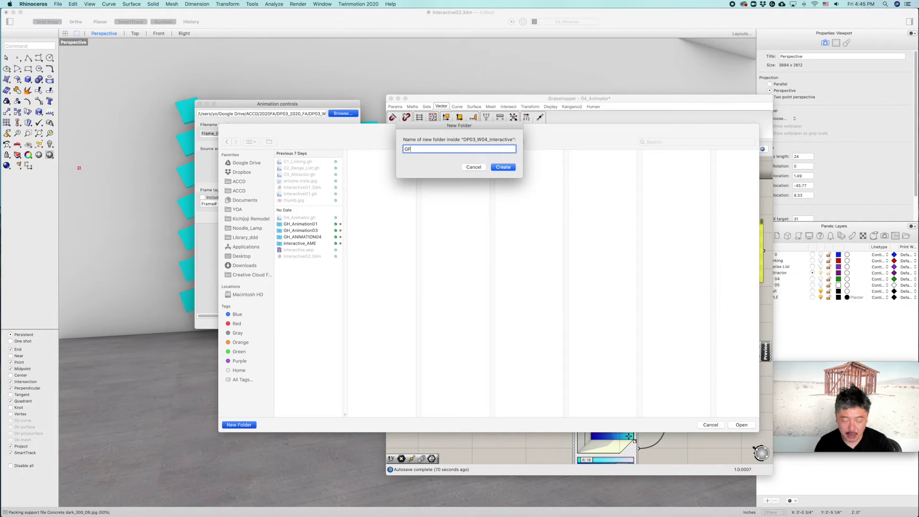
{"action": "key", "text": "BackSpace"}
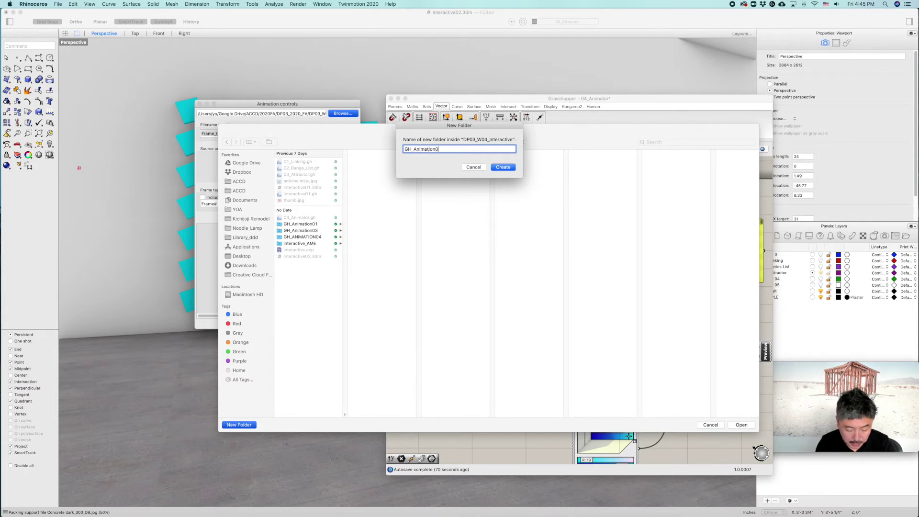
{"action": "key", "text": "Return"}
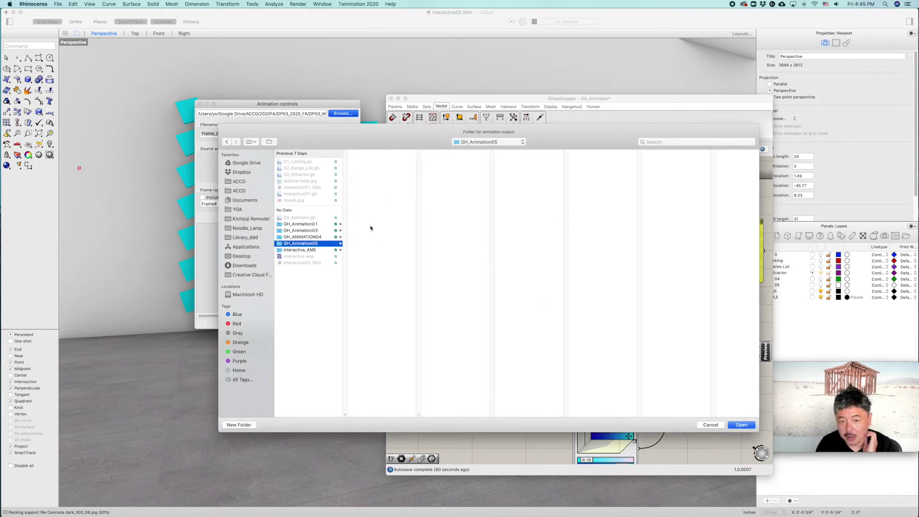
{"action": "left_click", "coordinate": [741, 425]}
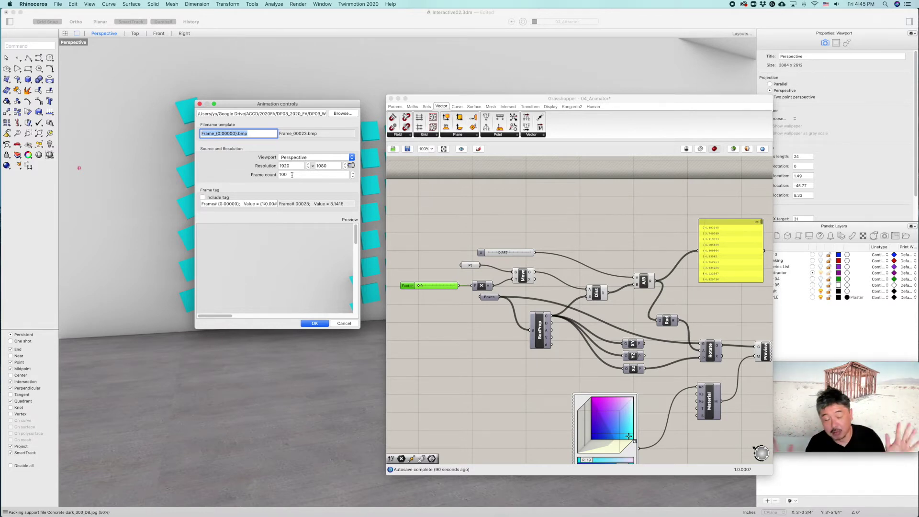
- Check the 1920×1080 resolution and 100-frame count in the animation settings
{"action": "mouse_move", "coordinate": [283, 175]}
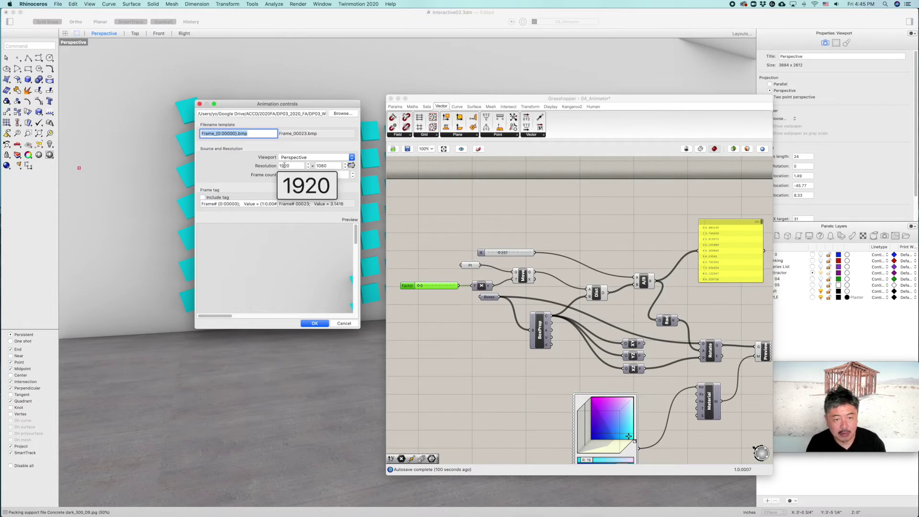
{"action": "left_click", "coordinate": [329, 165]}
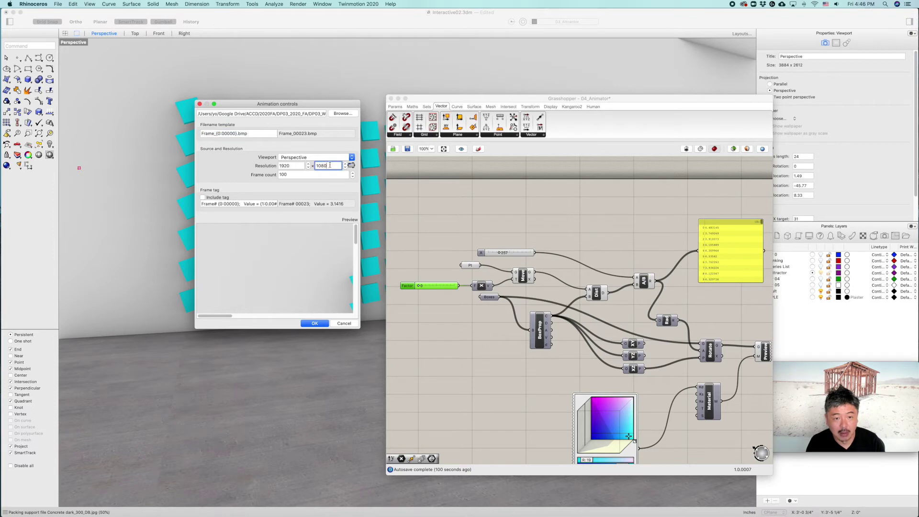
{"action": "left_click_drag", "start_coordinate": [328, 166], "coordinate": [309, 165]}
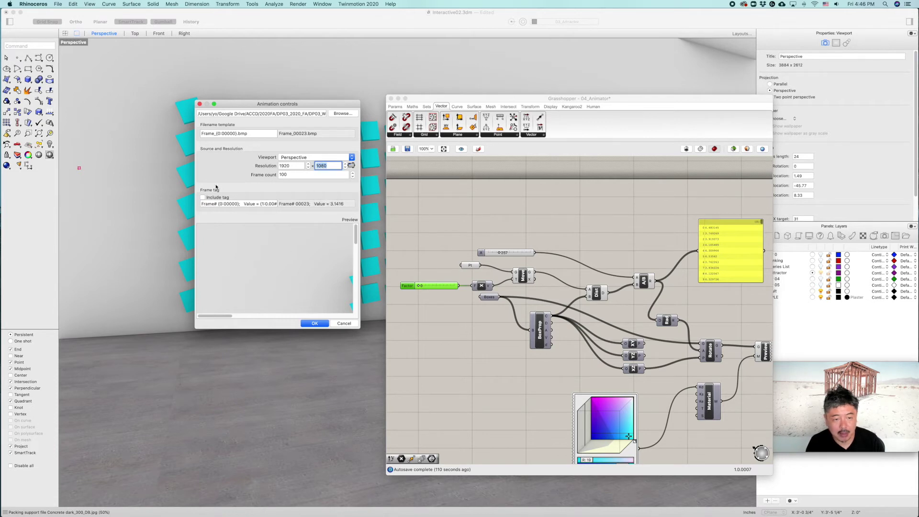
{"action": "scroll", "coordinate": [307, 286], "scroll_direction": "down", "scroll_amount": 3}
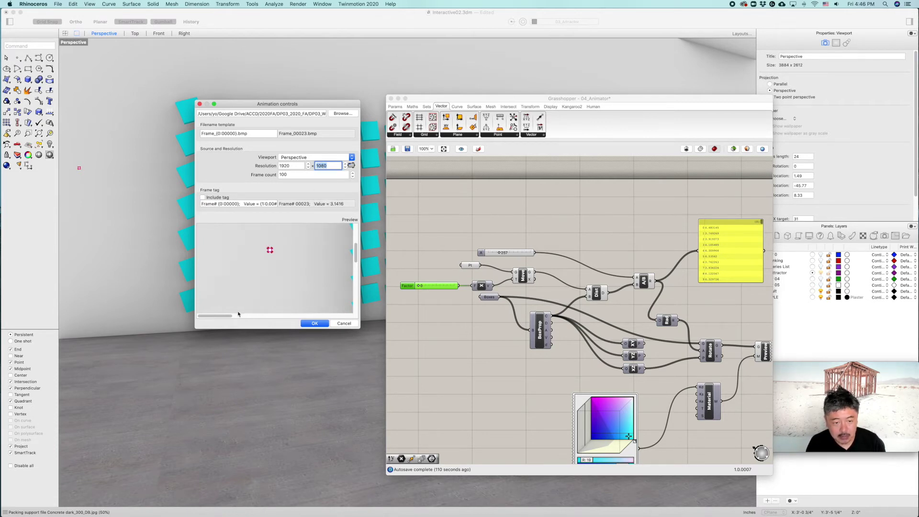
{"action": "left_click_drag", "start_coordinate": [216, 316], "coordinate": [272, 316]}
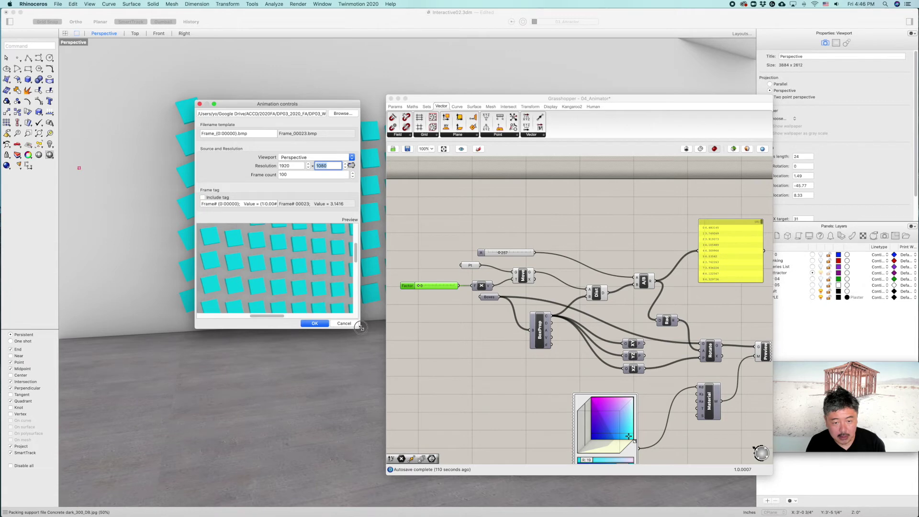
- Enlarge the dialog to preview the whole wall, then start rendering the frames
{"action": "left_click_drag", "start_coordinate": [359, 329], "coordinate": [842, 514]}
{"action": "scroll", "coordinate": [809, 448], "scroll_direction": "down", "scroll_amount": 5}
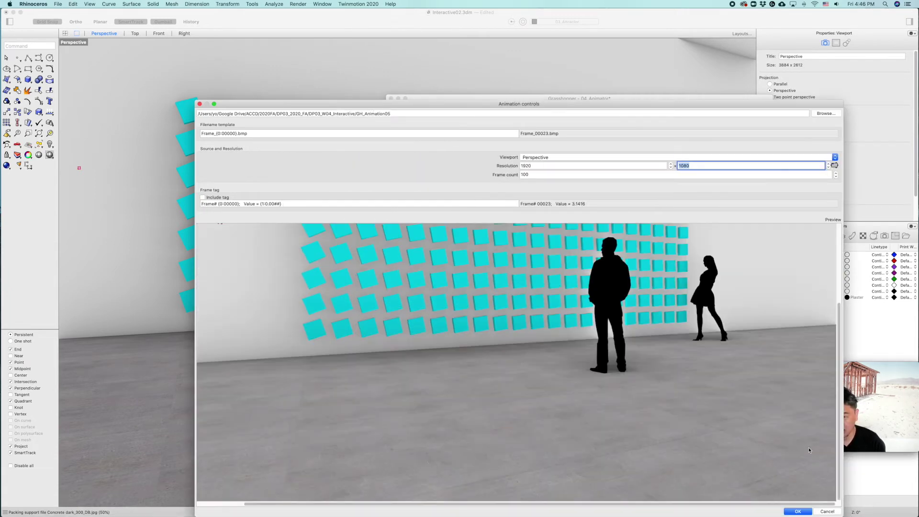
{"action": "scroll", "coordinate": [809, 448], "scroll_direction": "up", "scroll_amount": 5}
{"action": "scroll", "coordinate": [809, 448], "scroll_direction": "down", "scroll_amount": 4}
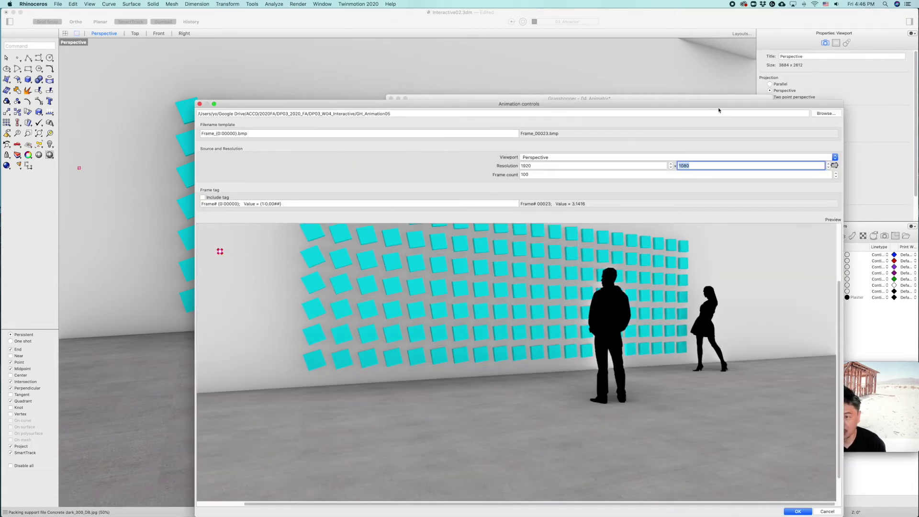
{"action": "left_click_drag", "start_coordinate": [718, 107], "coordinate": [621, 24]}
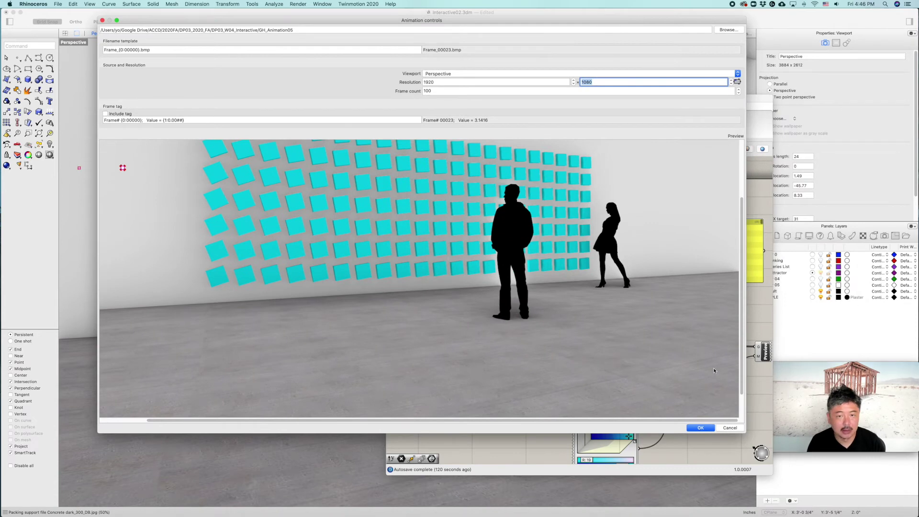
{"action": "left_click", "coordinate": [701, 428]}
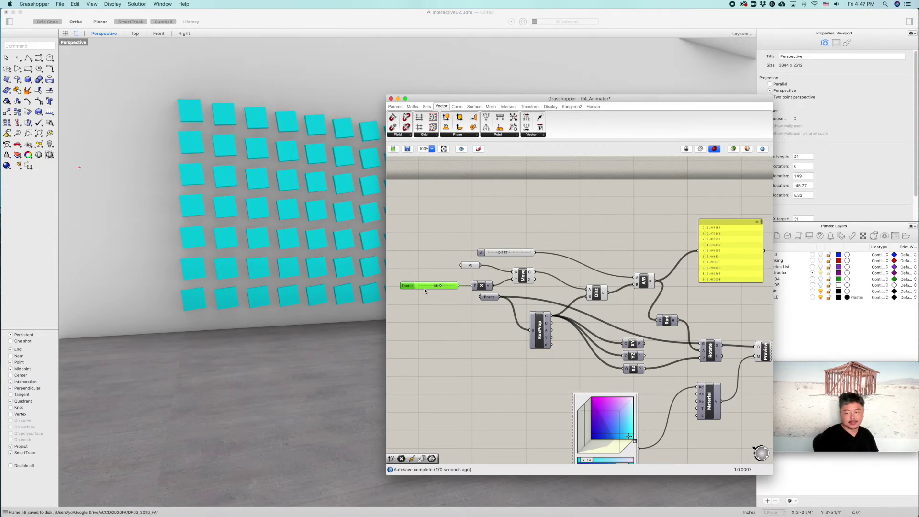
- Reposition the Grasshopper window to reveal the finished wall in the viewport
{"action": "left_click_drag", "start_coordinate": [460, 101], "coordinate": [419, 348]}
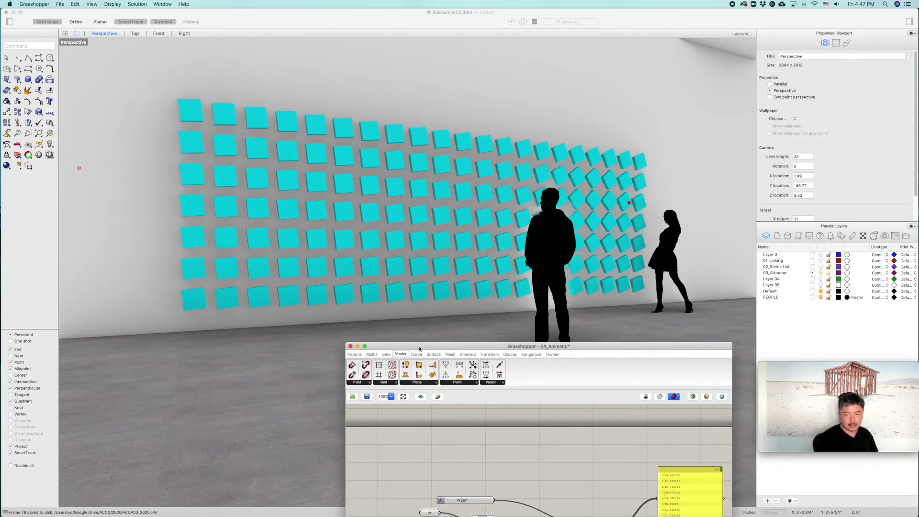
{"action": "left_click_drag", "start_coordinate": [419, 346], "coordinate": [412, 281]}
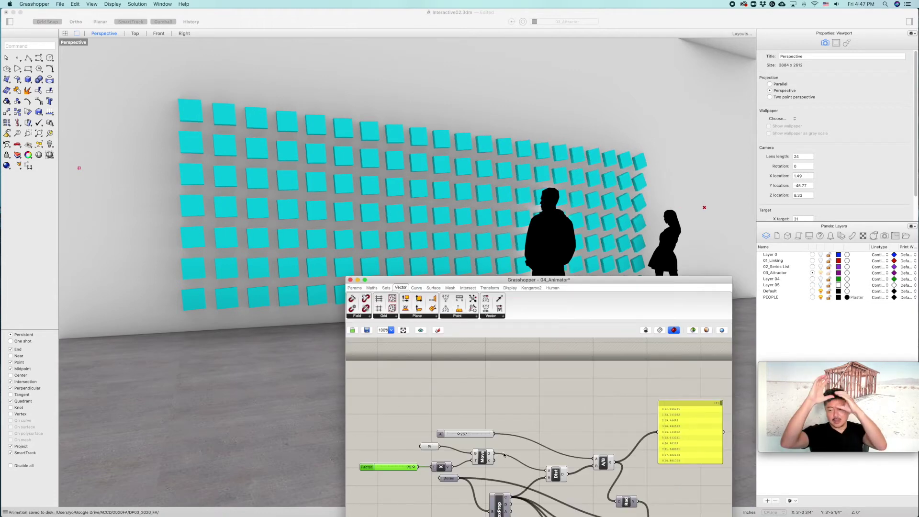
- In Finder, open Google Drive's GH_Animation05 folder via ACCD/2020FA/DP03_W04_Interactive and select the last frame
{"action": "mouse_move", "coordinate": [104, 515]}
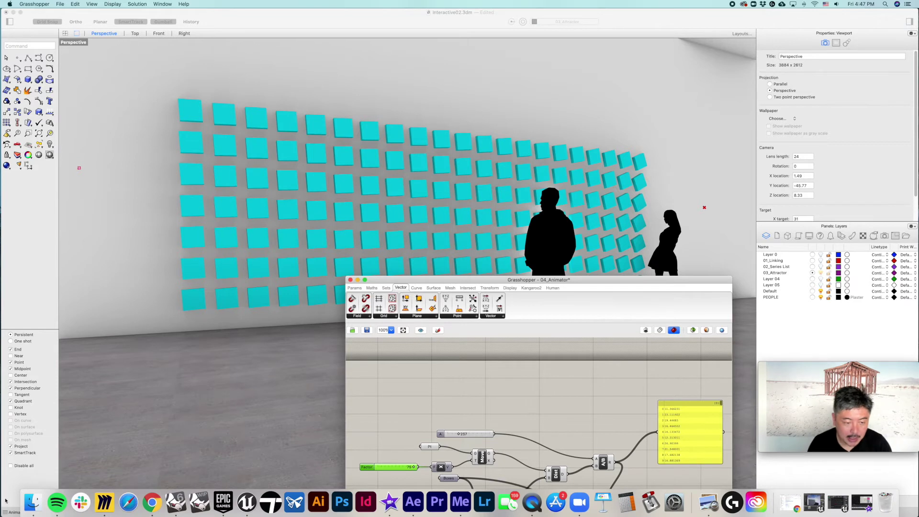
{"action": "left_click", "coordinate": [34, 508]}
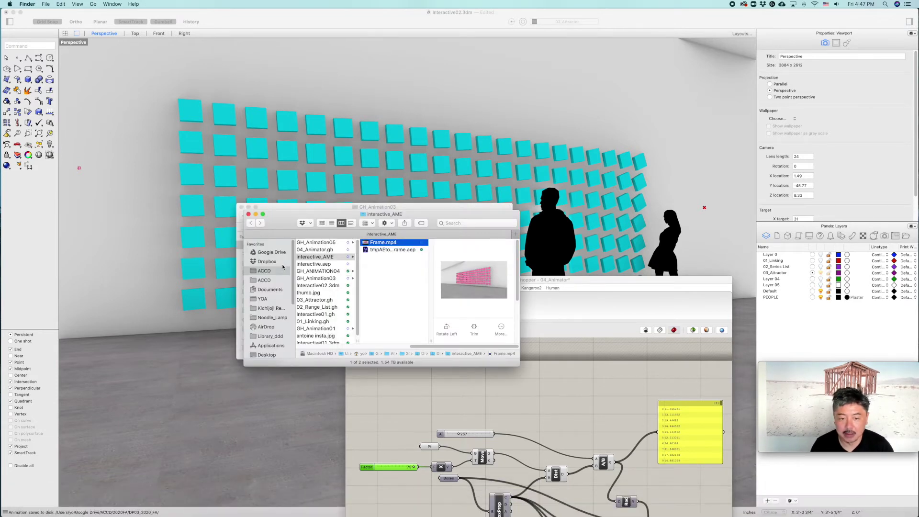
{"action": "left_click", "coordinate": [266, 252]}
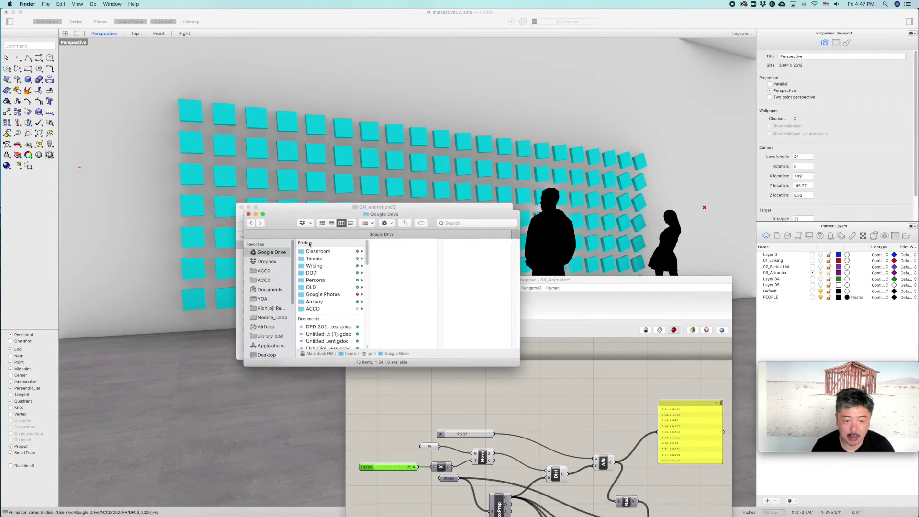
{"action": "left_click", "coordinate": [322, 309]}
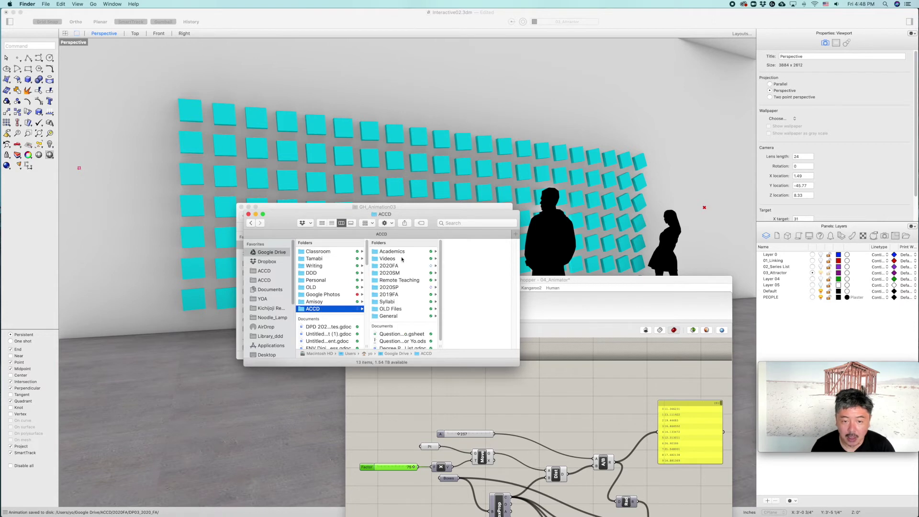
{"action": "left_click", "coordinate": [388, 266]}
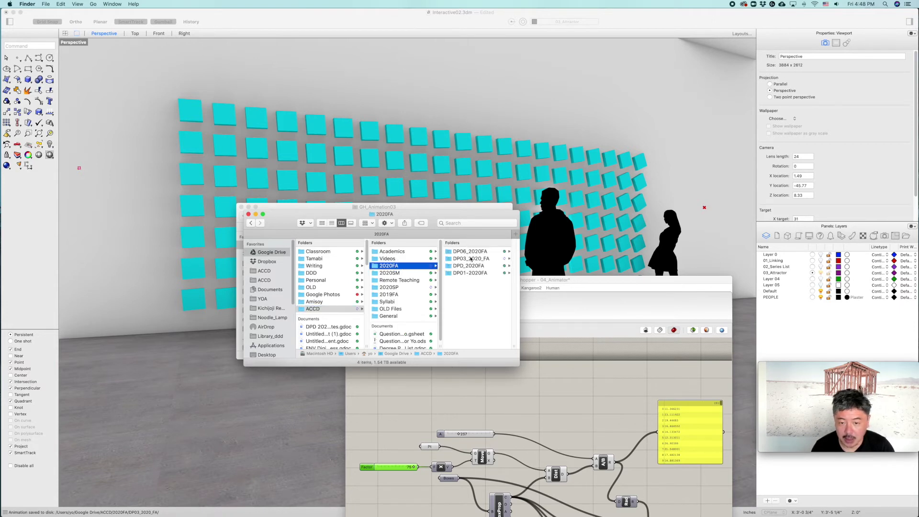
{"action": "left_click", "coordinate": [480, 259]}
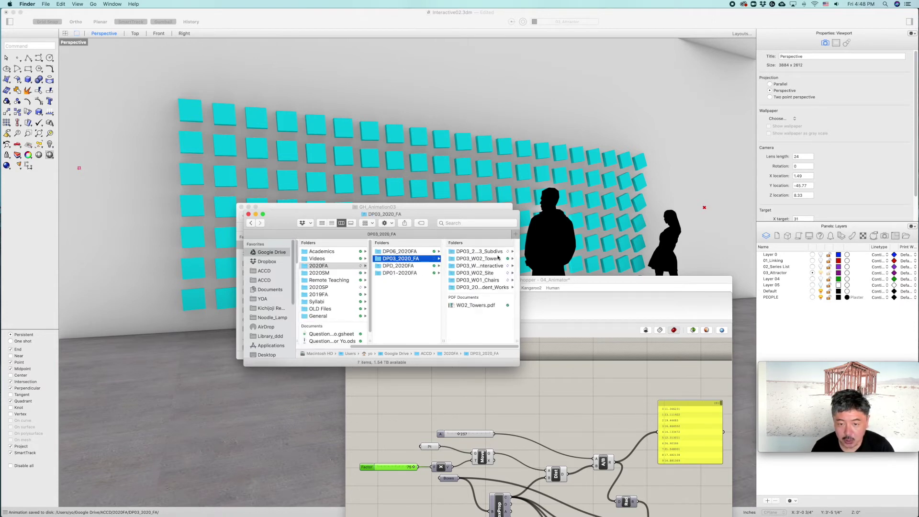
{"action": "left_click", "coordinate": [479, 266]}
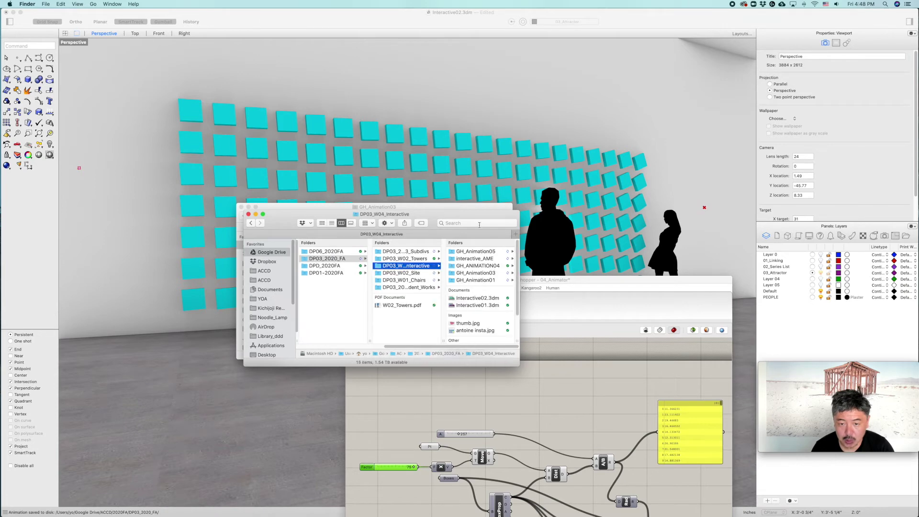
{"action": "left_click", "coordinate": [480, 252]}
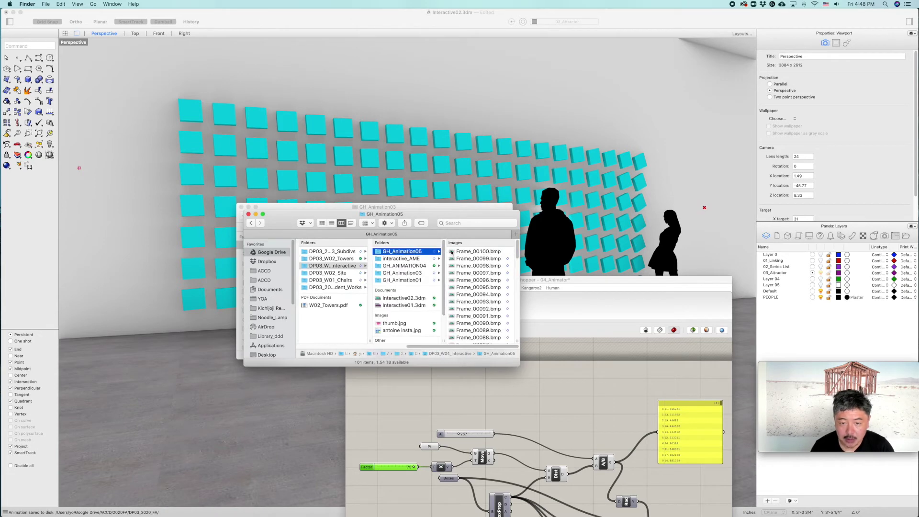
{"action": "key", "text": "Right"}
- Quick Look the frames backwards from Frame_00100.bmp, close the preview, then switch to After Effects
{"action": "key", "text": "space"}
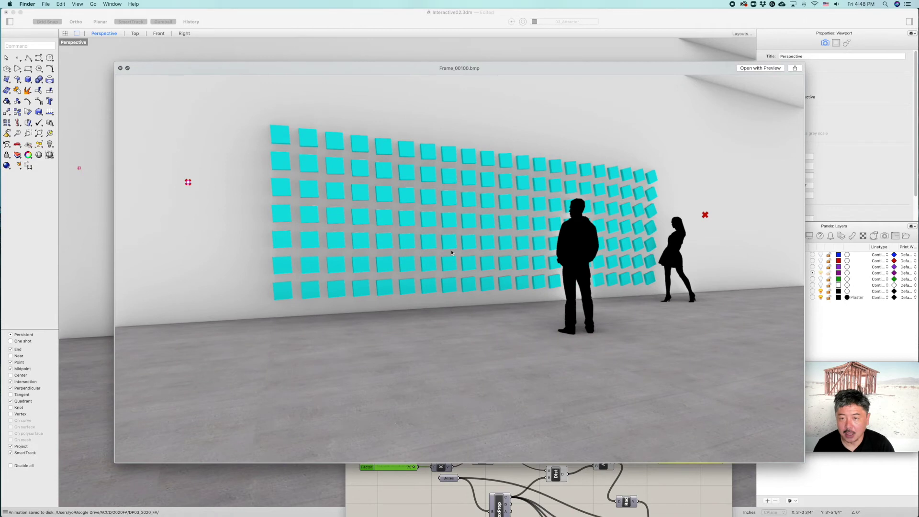
{"action": "key", "text": "Up"}
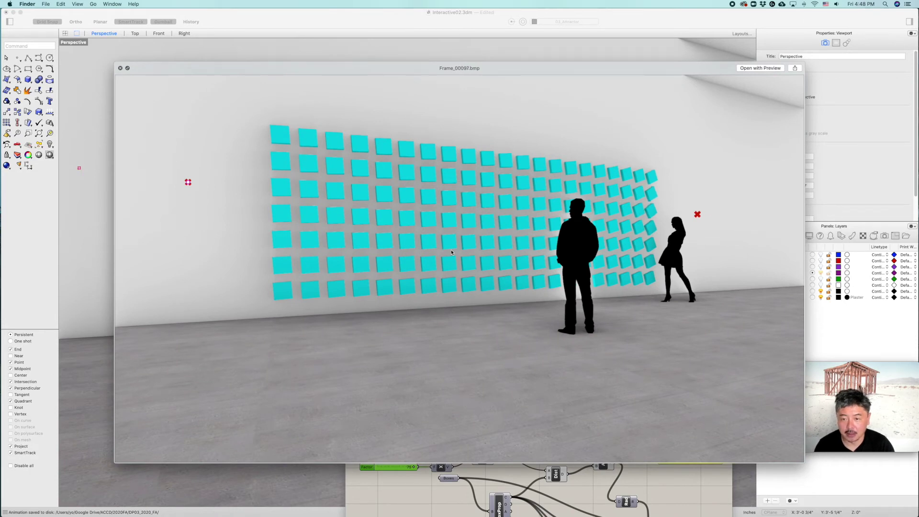
{"action": "key", "text": "Up"}
{"action": "key", "text": "Up"}
{"action": "key", "text": "Up"}
{"action": "key", "text": "Up"}
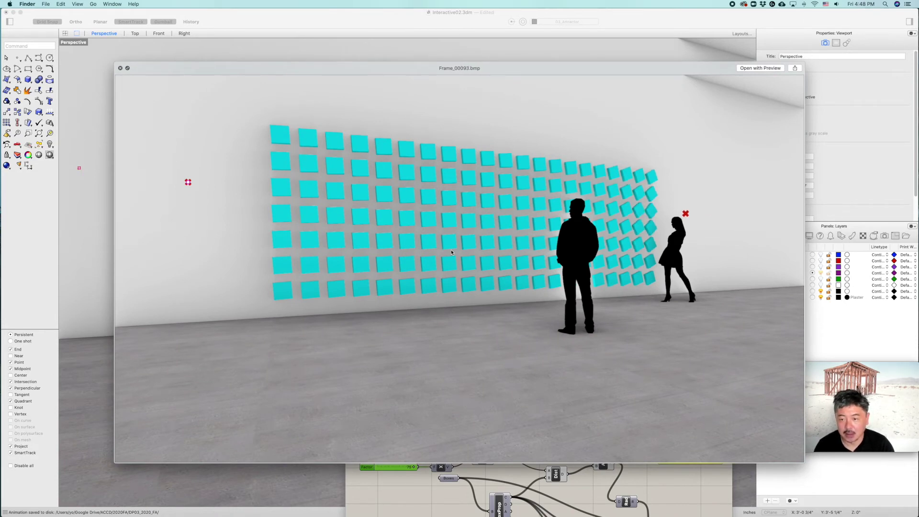
{"action": "key", "text": "Up"}
{"action": "key", "text": "Up"}
{"action": "key", "text": "Up"}
{"action": "key", "text": "Up"}
{"action": "key", "text": "Up"}
{"action": "key", "text": "Up"}
{"action": "key", "text": "Up"}
{"action": "key", "text": "Up"}
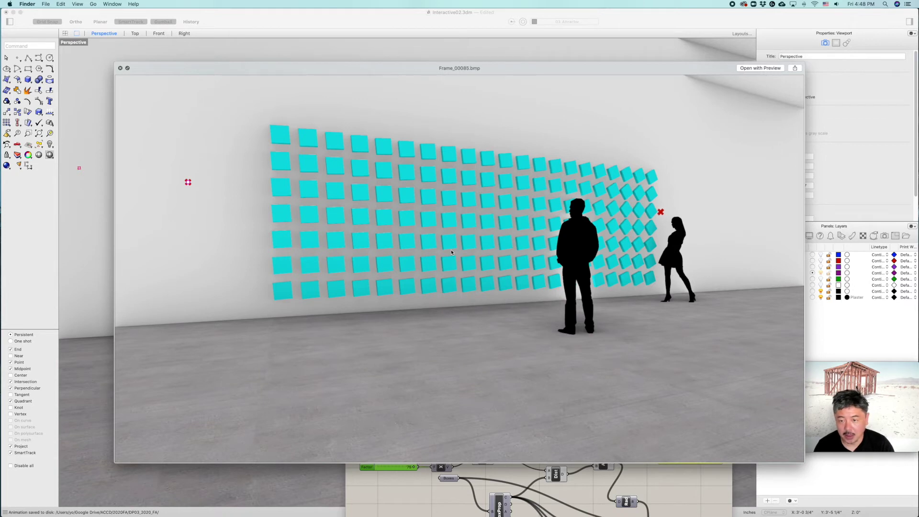
{"action": "key", "text": "Up"}
{"action": "key", "text": "Up"}
{"action": "key", "text": "Up"}
{"action": "key", "text": "Up"}
{"action": "key", "text": "Up"}
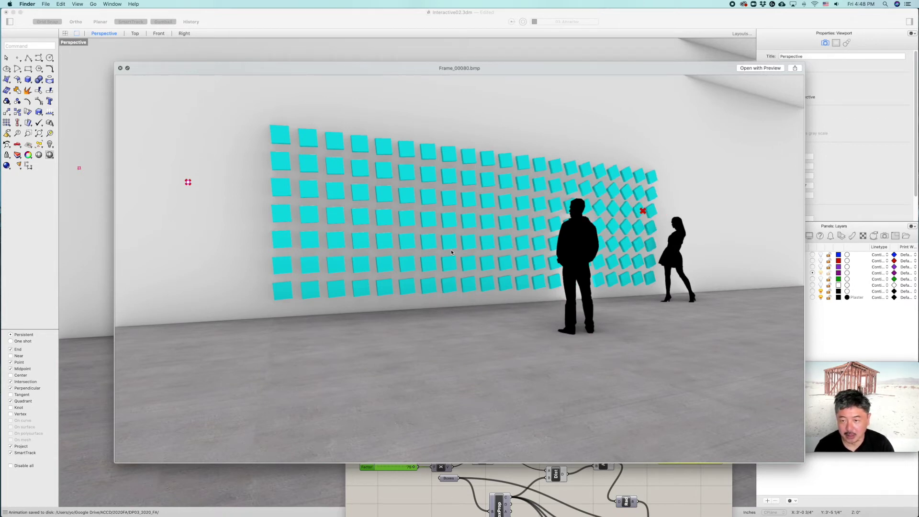
{"action": "key", "text": "Up"}
{"action": "key", "text": "Up"}
{"action": "key", "text": "Up"}
{"action": "key", "text": "Up"}
{"action": "key", "text": "Up"}
{"action": "key", "text": "Up"}
{"action": "key", "text": "Up"}
{"action": "key", "text": "Up"}
{"action": "key", "text": "Up"}
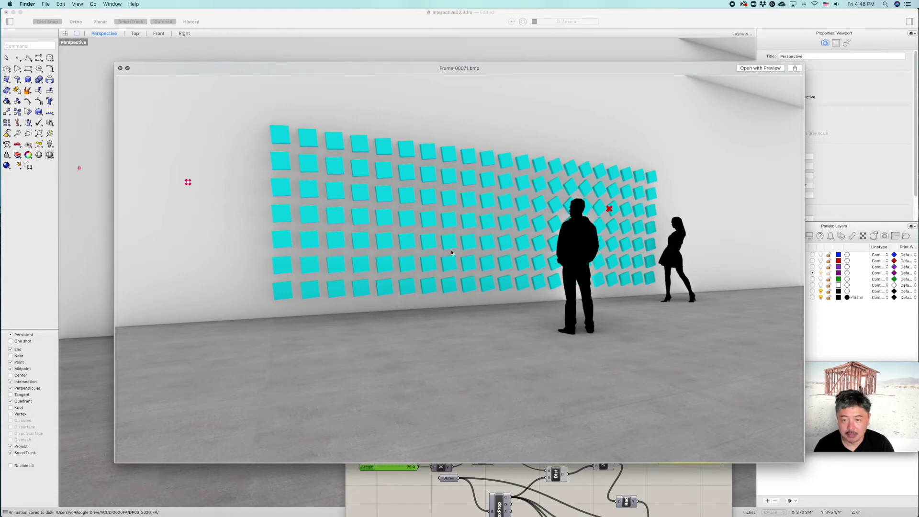
{"action": "key", "text": "Up"}
{"action": "key", "text": "Up"}
{"action": "key", "text": "Up"}
{"action": "key", "text": "Up"}
{"action": "key", "text": "space"}
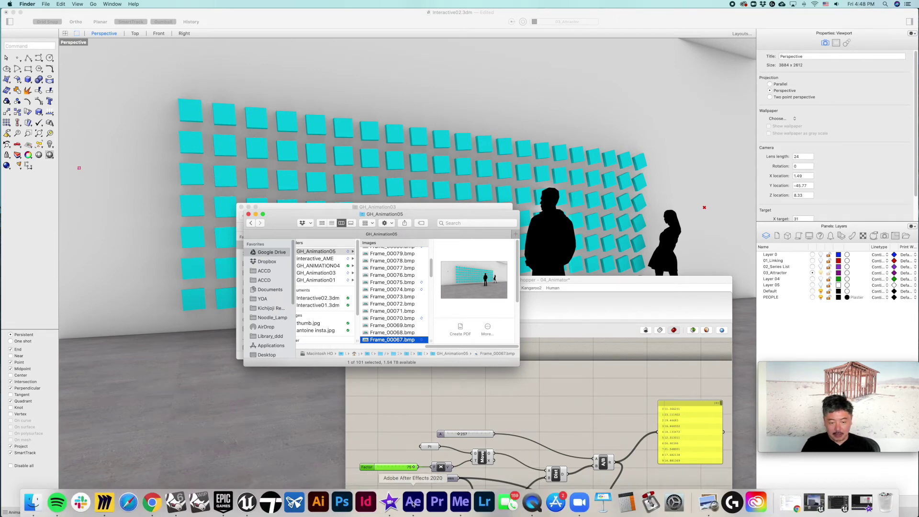
{"action": "left_click", "coordinate": [413, 503]}
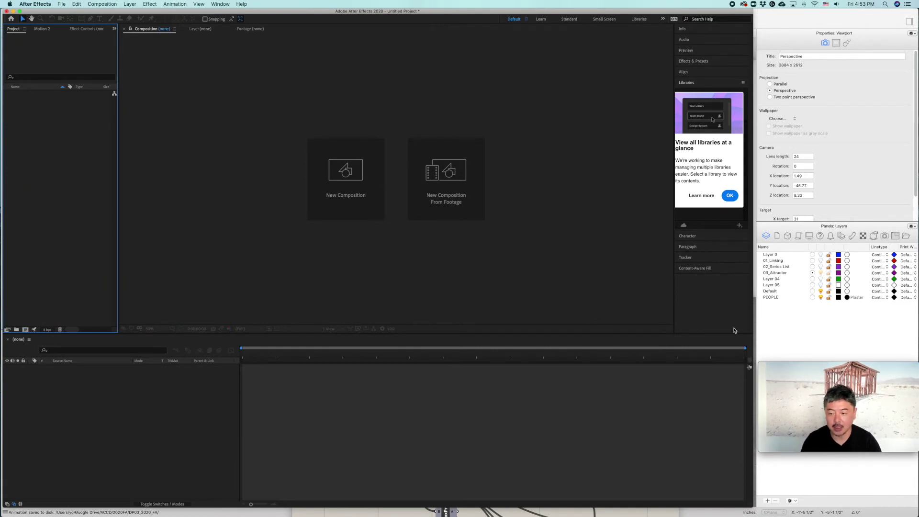
- Import Frame_00000.bmp as an image sequence with a new composition
{"action": "mouse_move", "coordinate": [796, 388]}
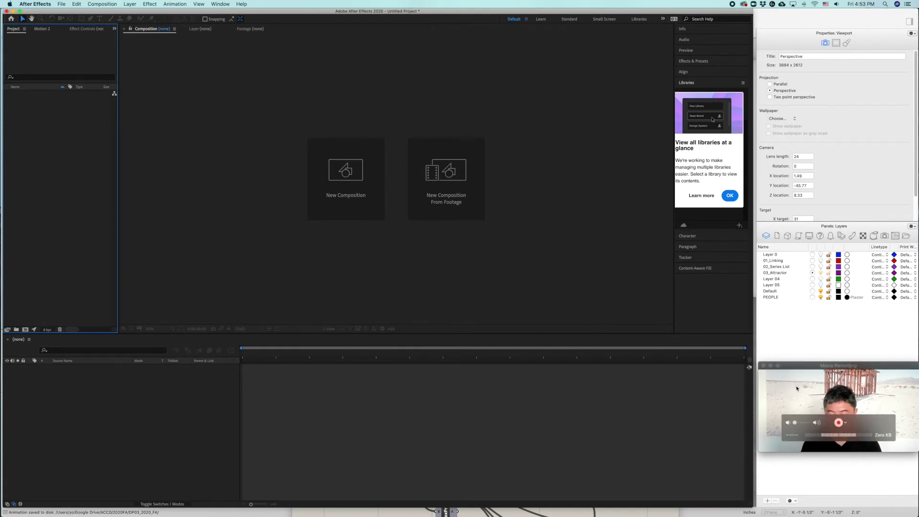
{"action": "left_click", "coordinate": [61, 5]}
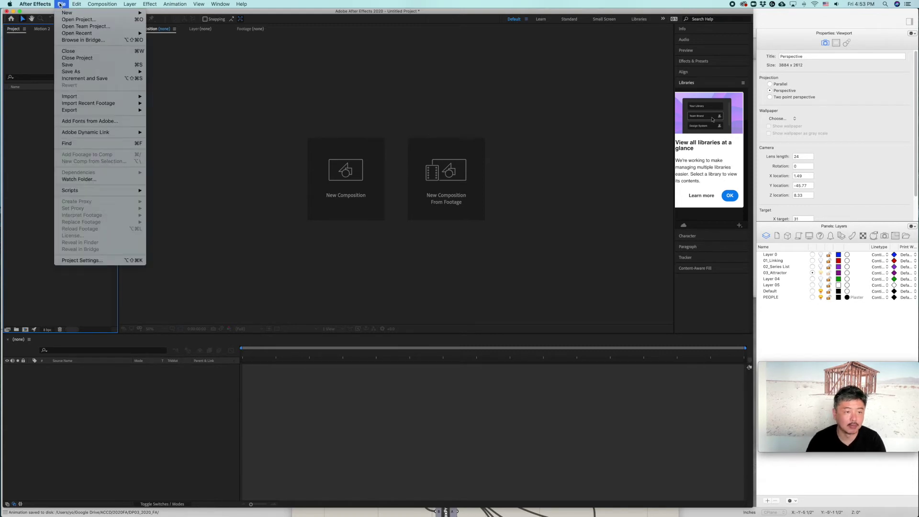
{"action": "mouse_move", "coordinate": [90, 98]}
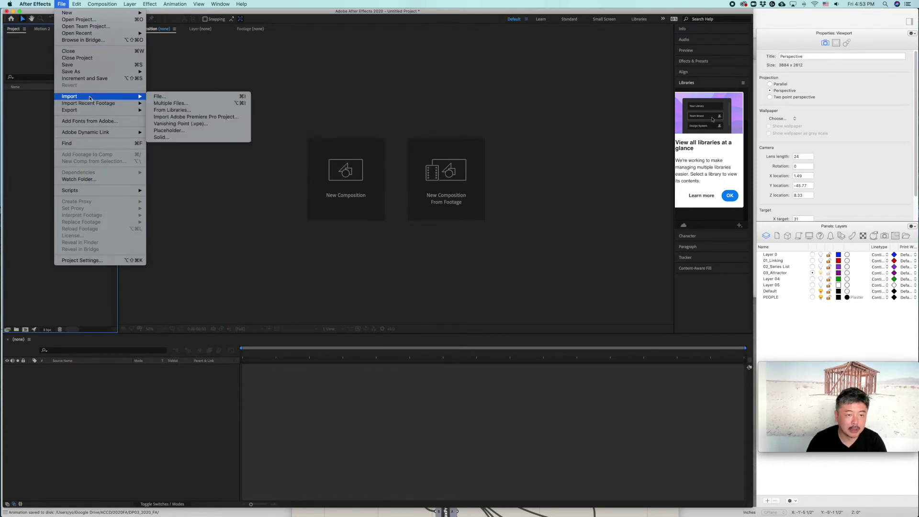
{"action": "left_click", "coordinate": [169, 98]}
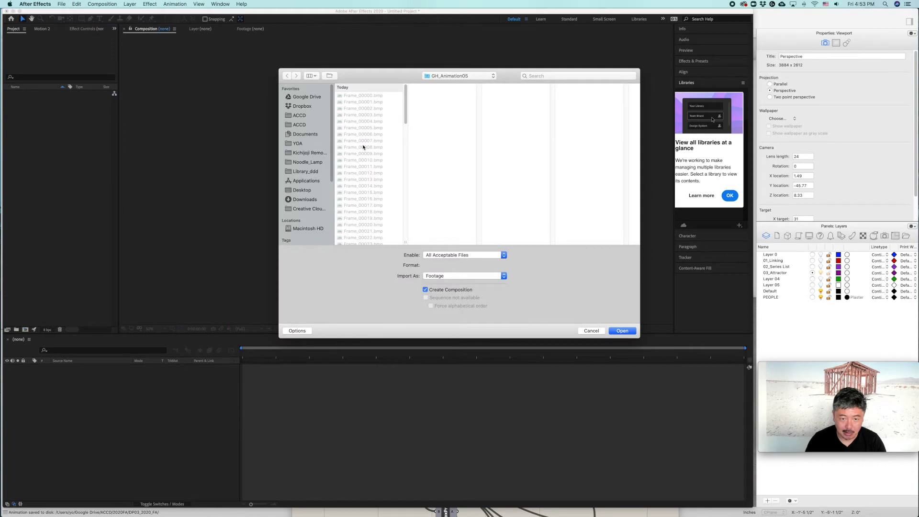
{"action": "left_click", "coordinate": [367, 96]}
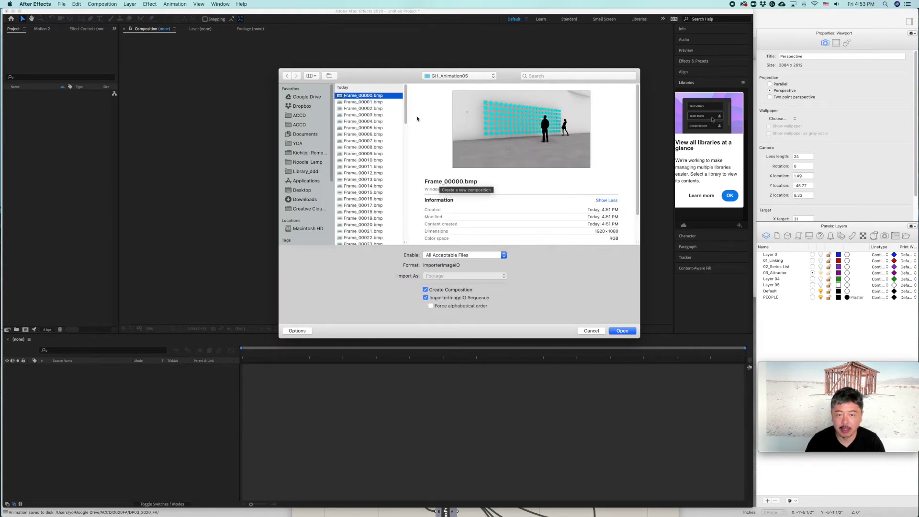
{"action": "left_click", "coordinate": [619, 332]}
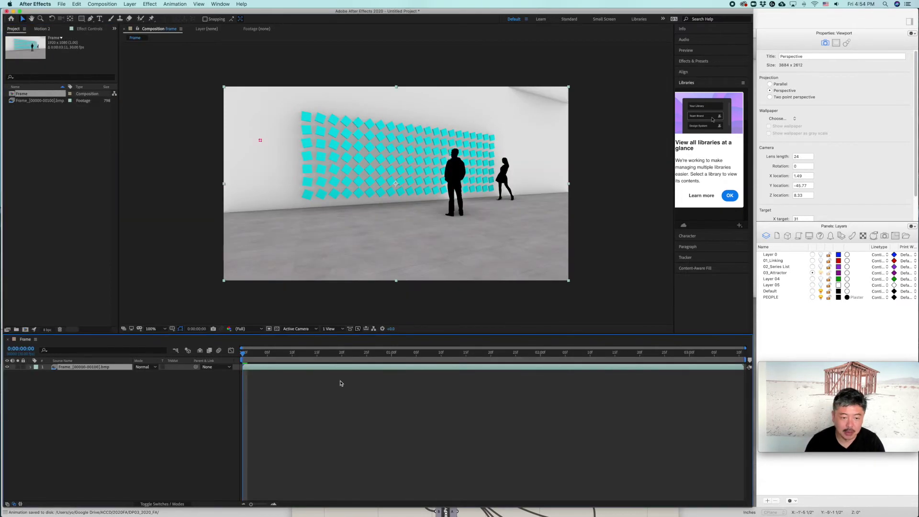
{"action": "left_click", "coordinate": [312, 419]}
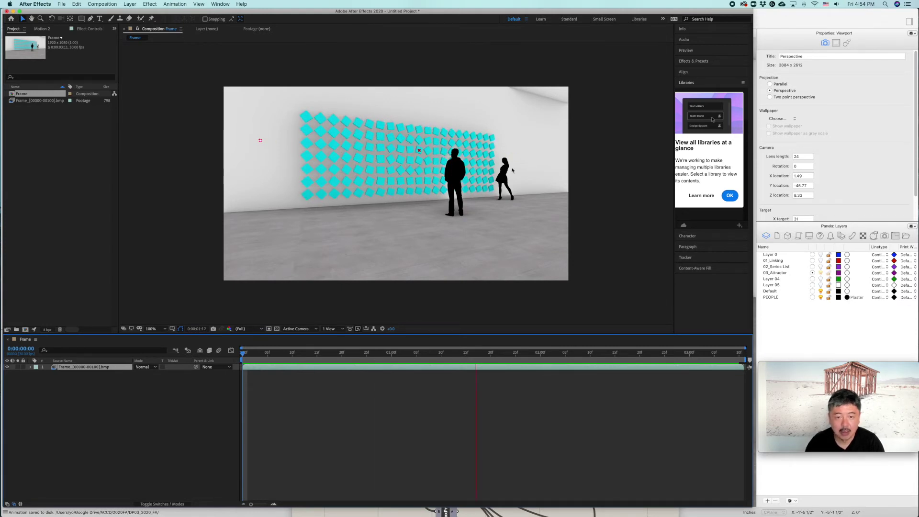
{"action": "key", "text": "space"}
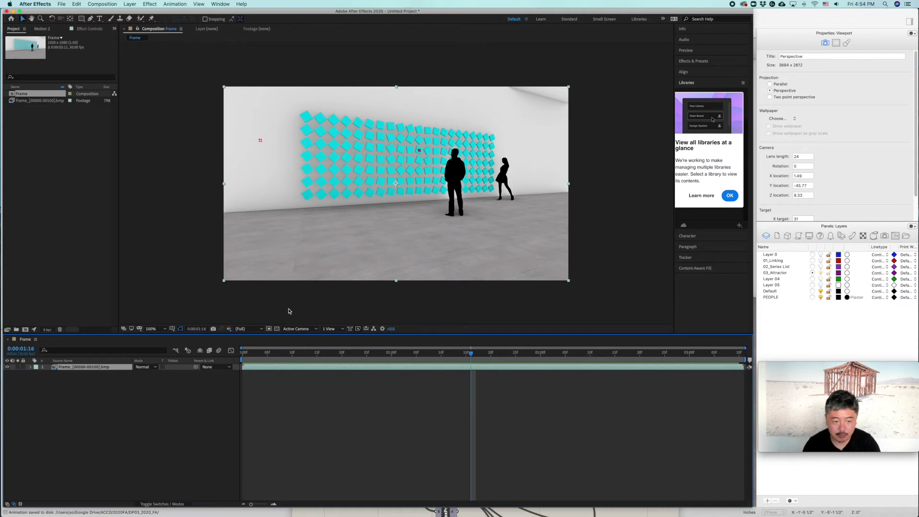
{"action": "key", "text": "space"}
{"action": "left_click", "coordinate": [783, 345]}
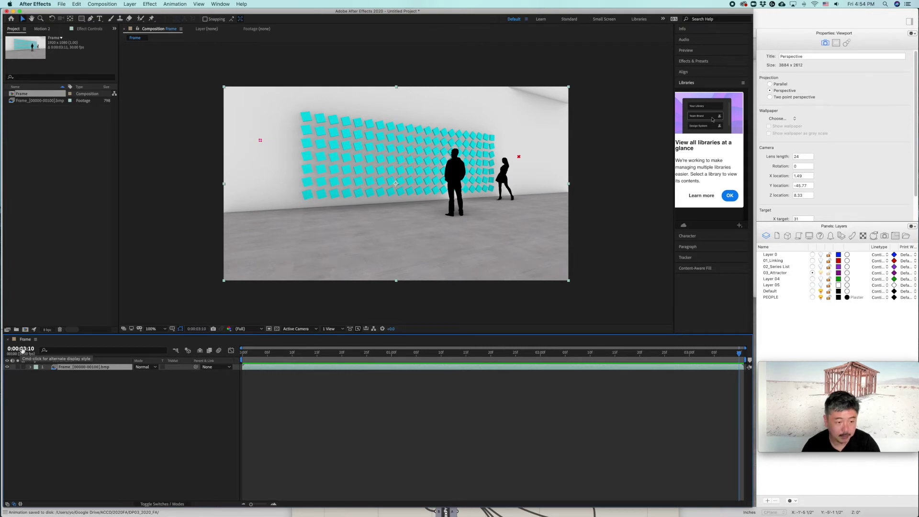
{"action": "left_click", "coordinate": [100, 4]}
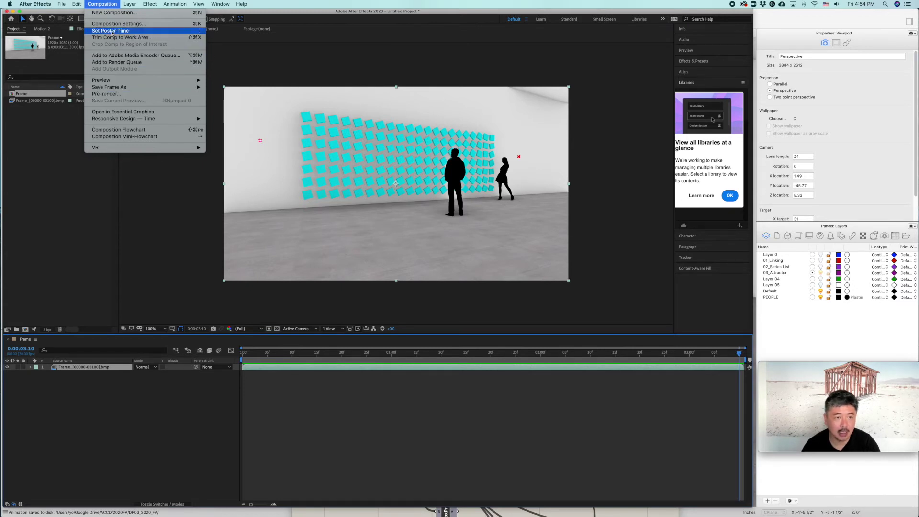
- Set the Frame composition duration to 0:00:20:00 and return the playhead to 0
{"action": "left_click", "coordinate": [138, 23]}
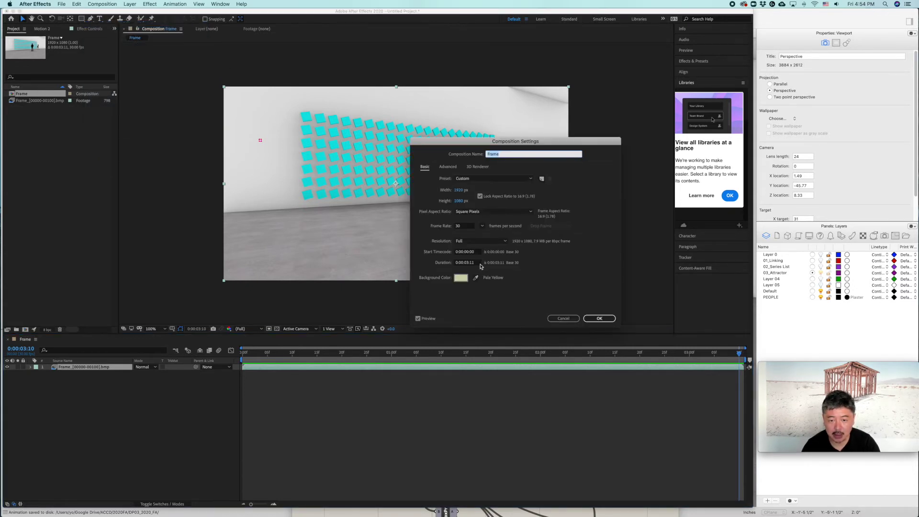
{"action": "left_click", "coordinate": [465, 262]}
{"action": "type", "text": "2000"}
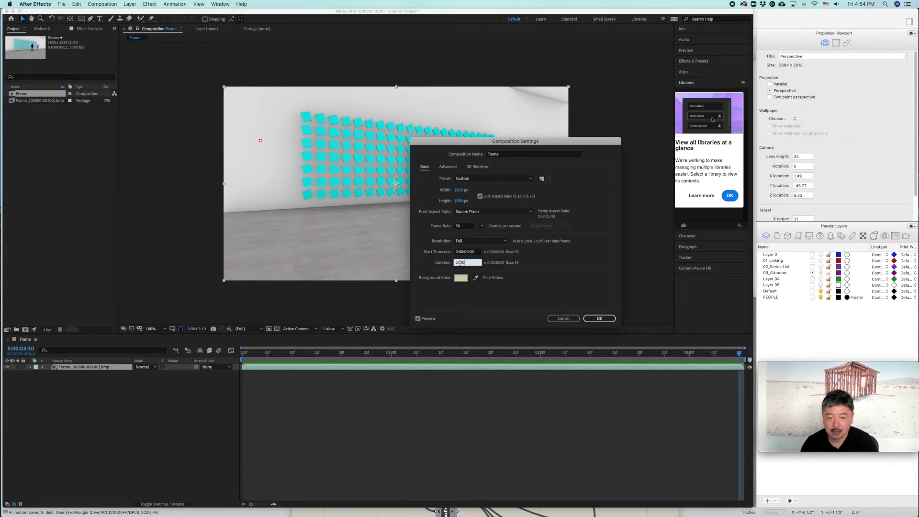
{"action": "mouse_move", "coordinate": [461, 264]}
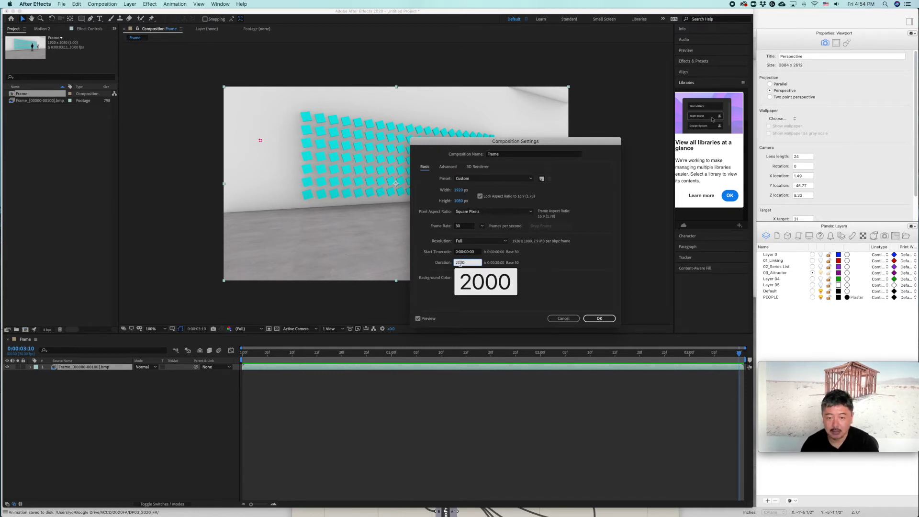
{"action": "left_click", "coordinate": [595, 319]}
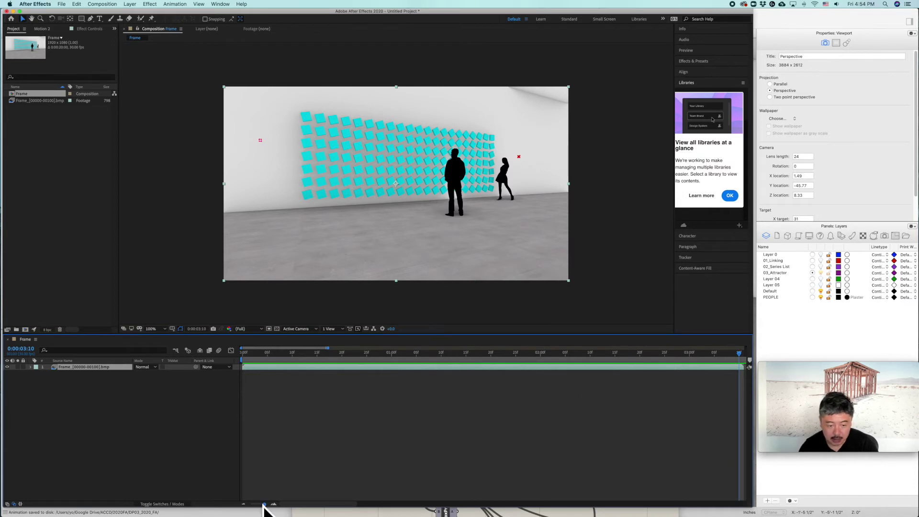
{"action": "left_click_drag", "start_coordinate": [263, 506], "coordinate": [243, 506]}
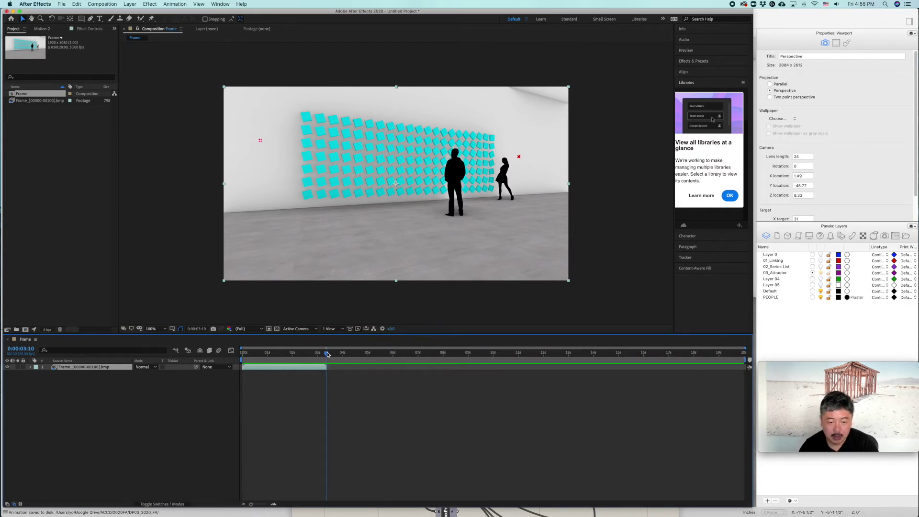
{"action": "left_click_drag", "start_coordinate": [287, 354], "coordinate": [264, 354]}
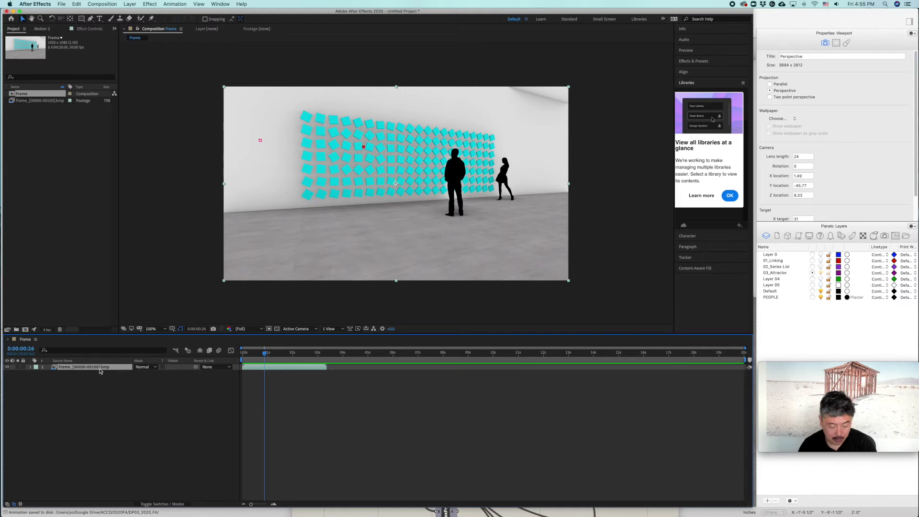
- Duplicate the frame sequence footage layer with Edit > Duplicate
{"action": "key", "text": "super+d"}
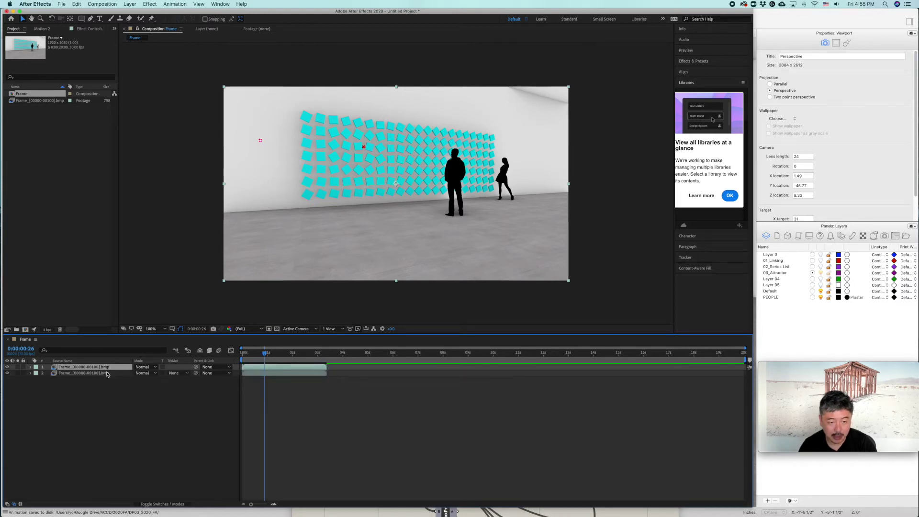
{"action": "key", "text": "super+z"}
{"action": "right_click", "coordinate": [107, 373]}
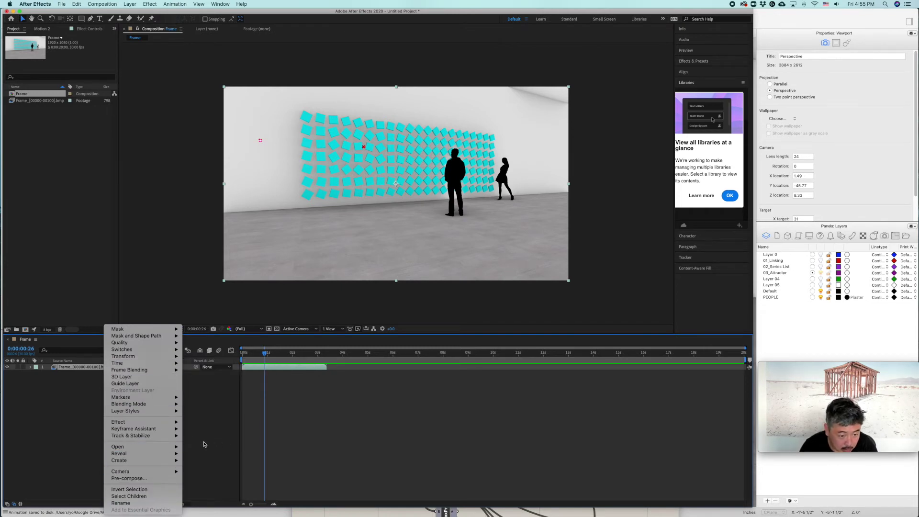
{"action": "key", "text": "Escape"}
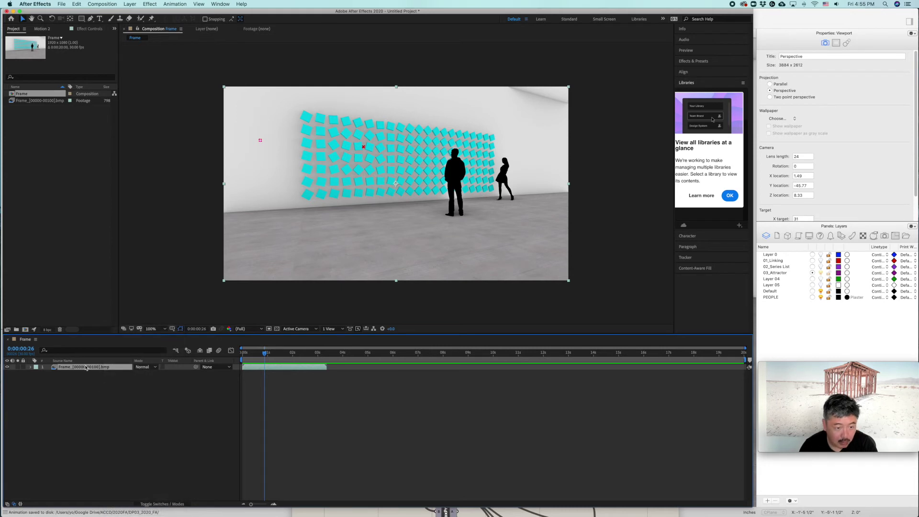
{"action": "left_click", "coordinate": [76, 5]}
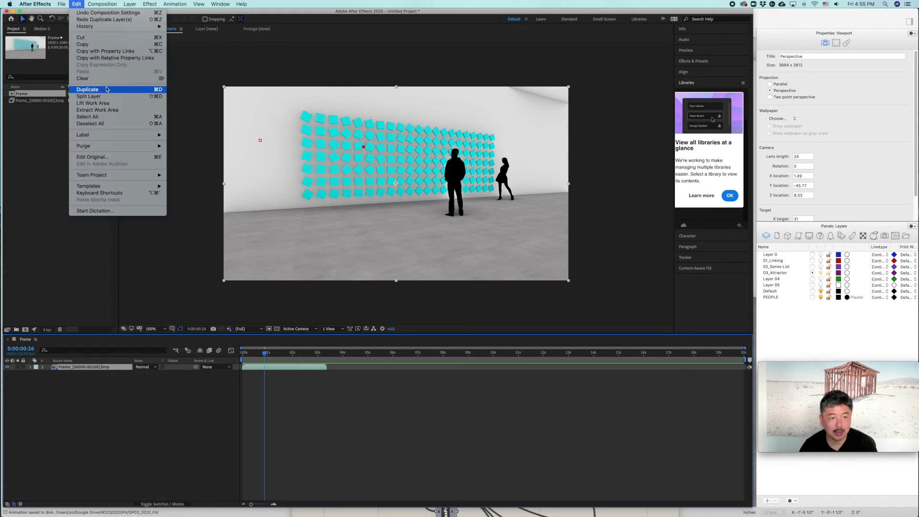
{"action": "left_click", "coordinate": [156, 94]}
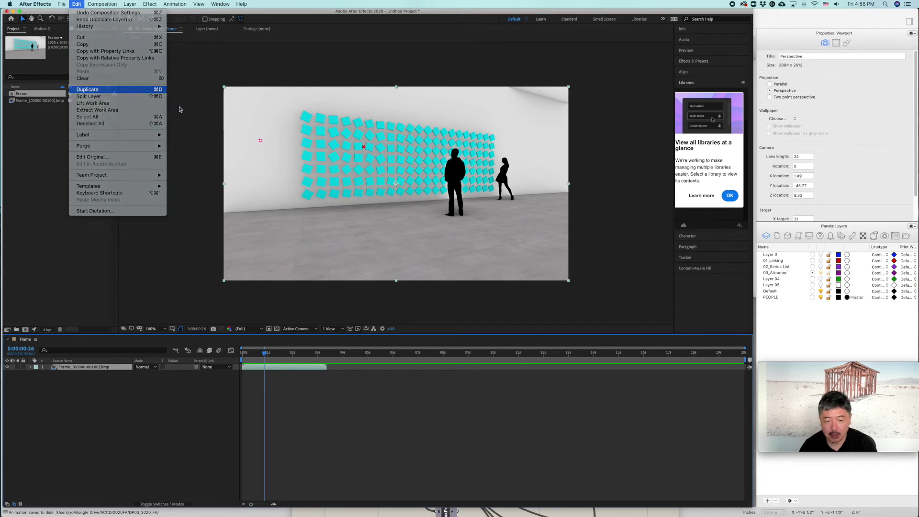
- Shift layer 1's bar to start around 3.4 seconds, where layer 2 ends
{"action": "left_click_drag", "start_coordinate": [298, 370], "coordinate": [381, 373]}
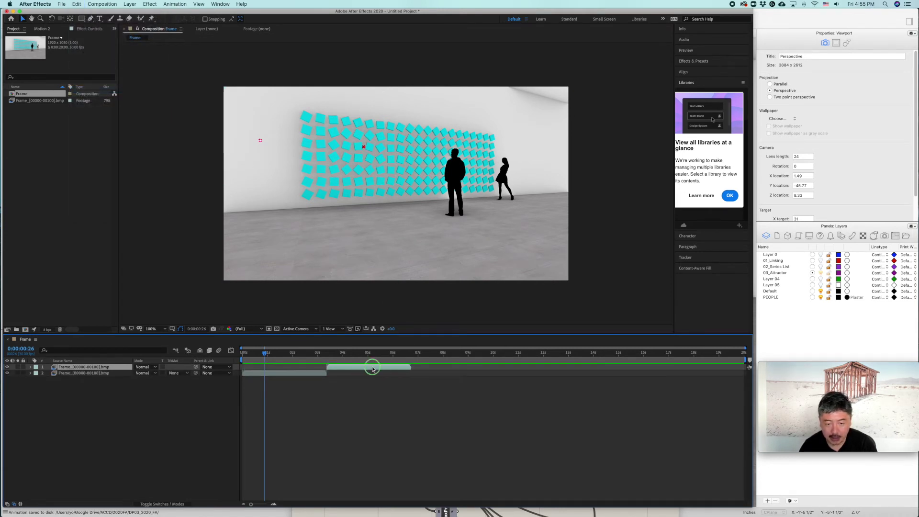
{"action": "double_click", "coordinate": [372, 368]}
{"action": "right_click", "coordinate": [361, 372]}
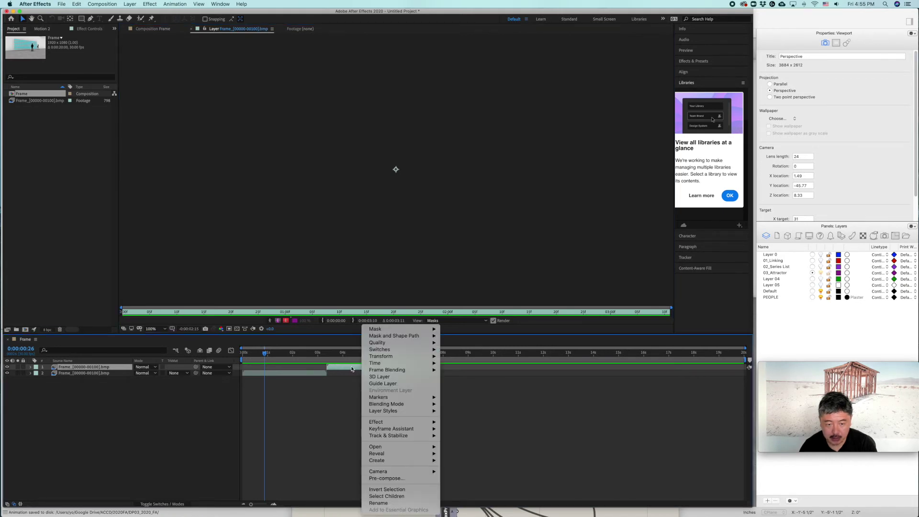
- Time-stretch layer 1 to -100 and start it where the forward clip ends
{"action": "mouse_move", "coordinate": [378, 364]}
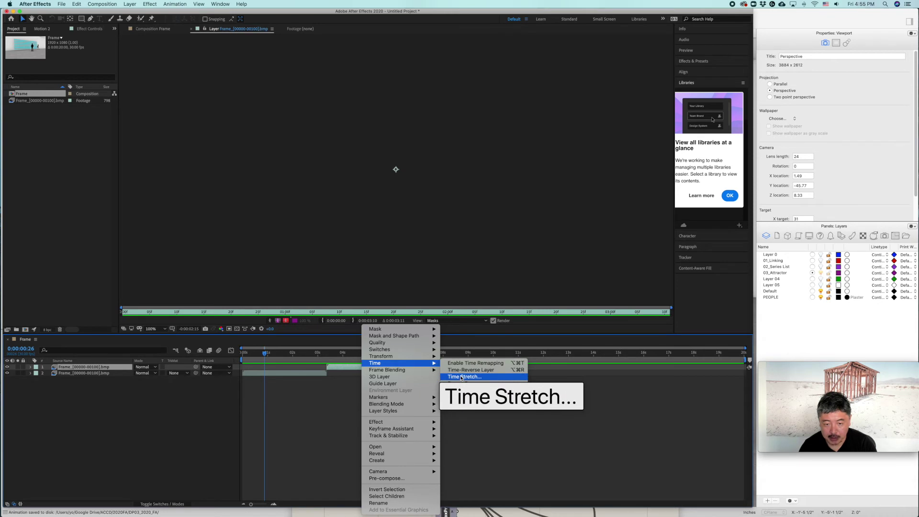
{"action": "left_click", "coordinate": [461, 377]}
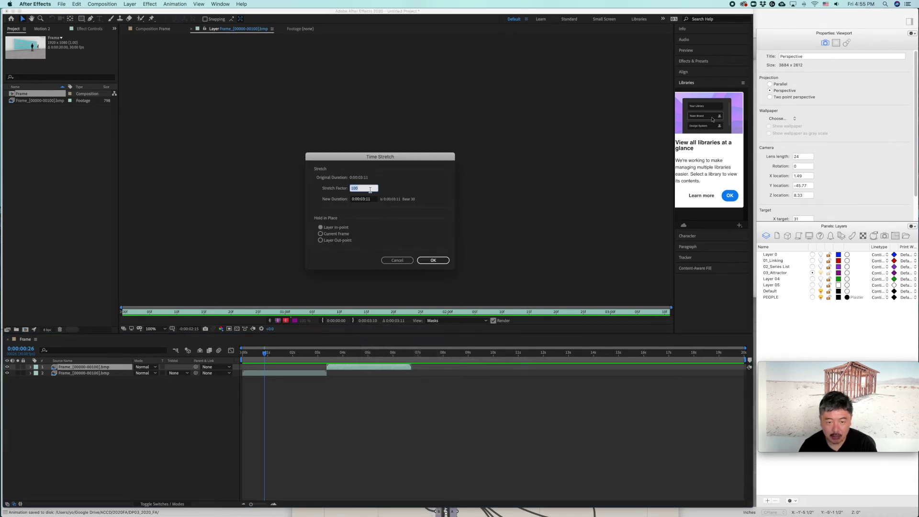
{"action": "type", "text": "-1"}
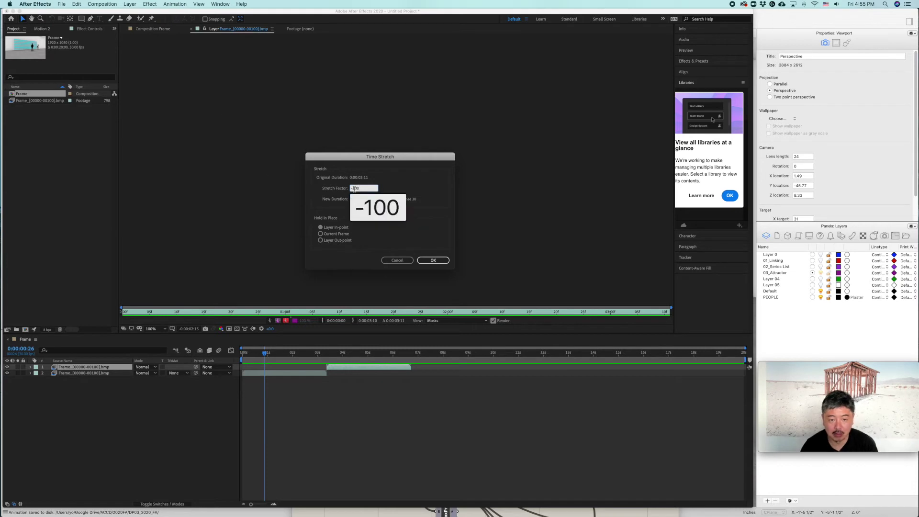
{"action": "left_click", "coordinate": [429, 259]}
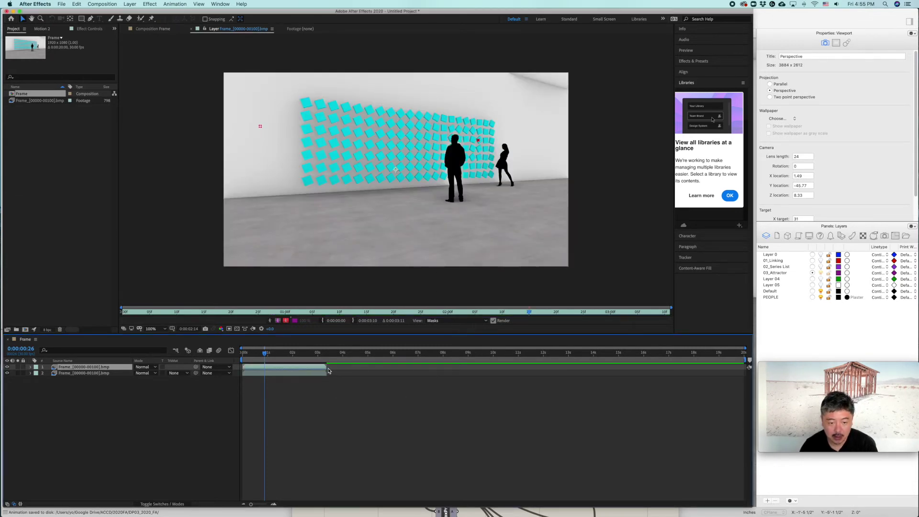
{"action": "left_click_drag", "start_coordinate": [300, 367], "coordinate": [384, 374]}
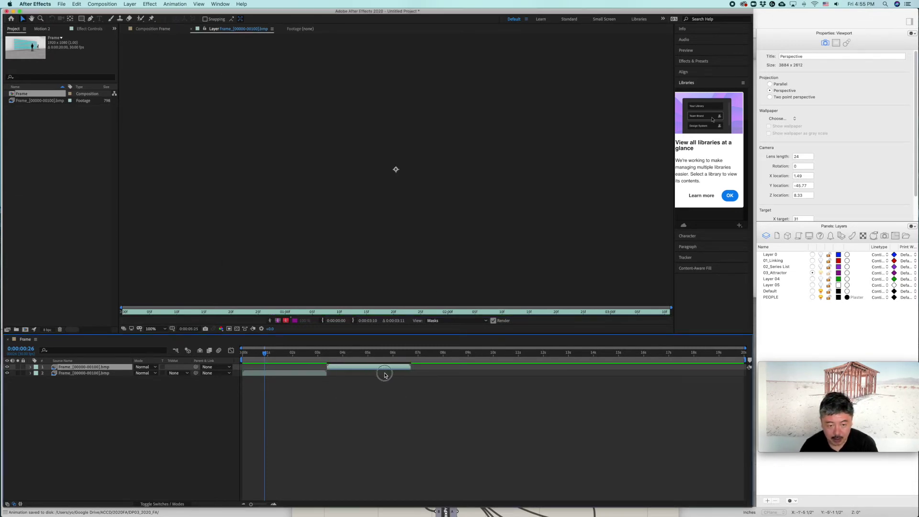
- Scrub to 0:00:03:29 to check the frame, then return to the Composition view
{"action": "left_click", "coordinate": [243, 353]}
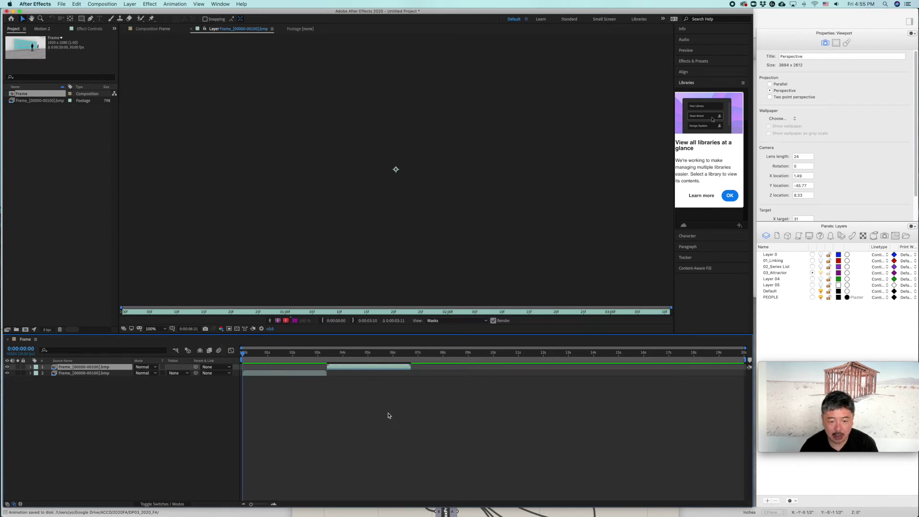
{"action": "left_click", "coordinate": [387, 415]}
{"action": "left_click_drag", "start_coordinate": [369, 352], "coordinate": [342, 353]}
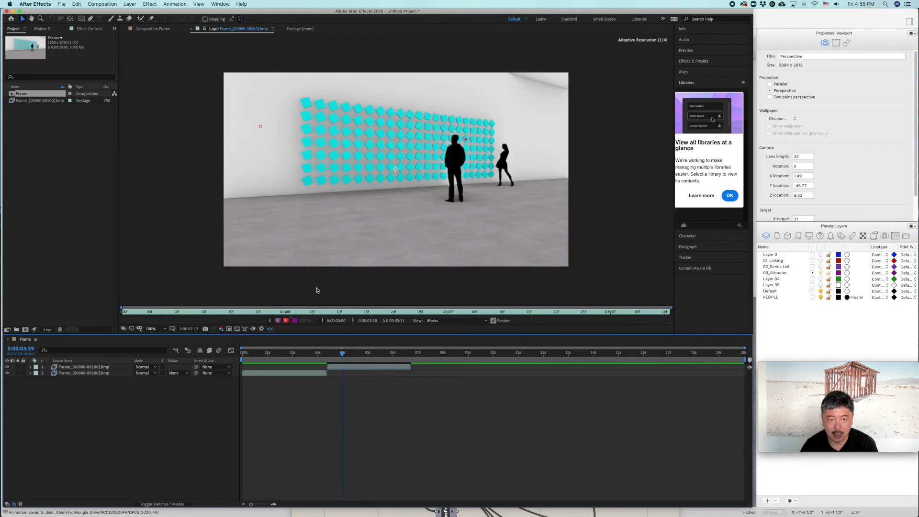
{"action": "left_click", "coordinate": [150, 29]}
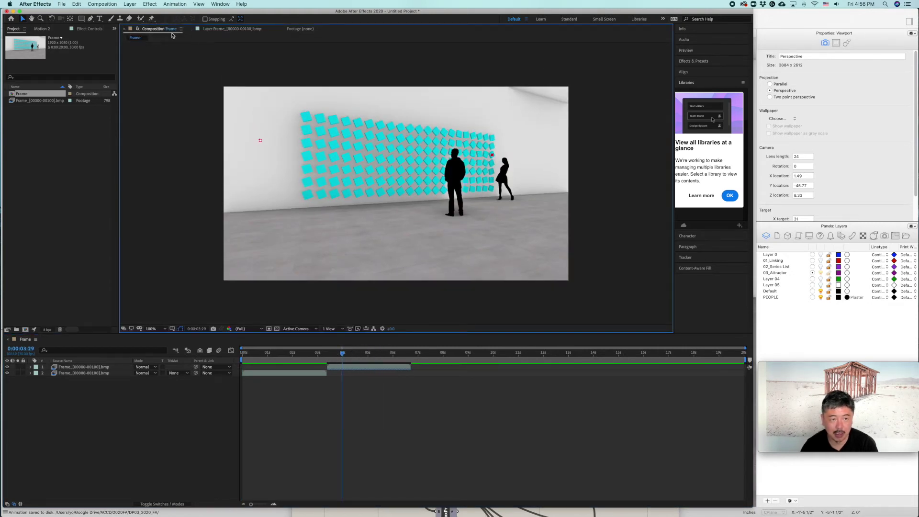
{"action": "left_click_drag", "start_coordinate": [339, 353], "coordinate": [243, 353]}
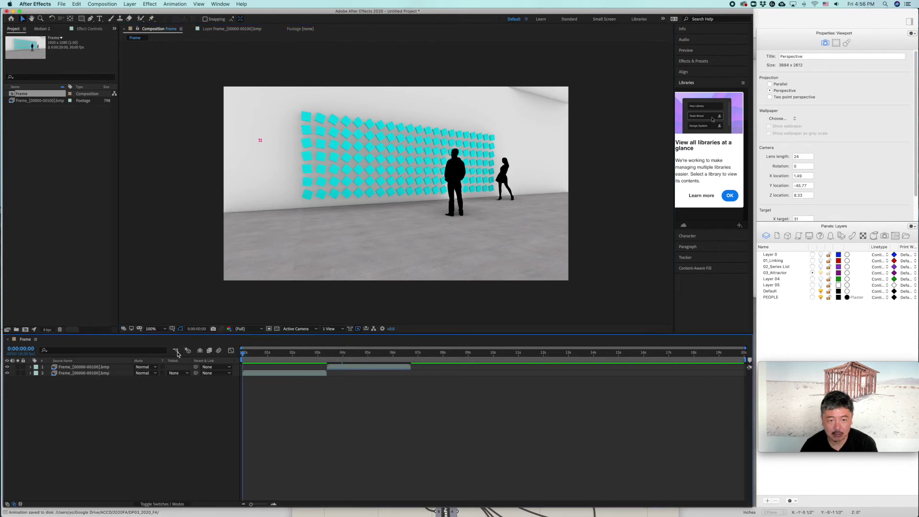
{"action": "key", "text": "space"}
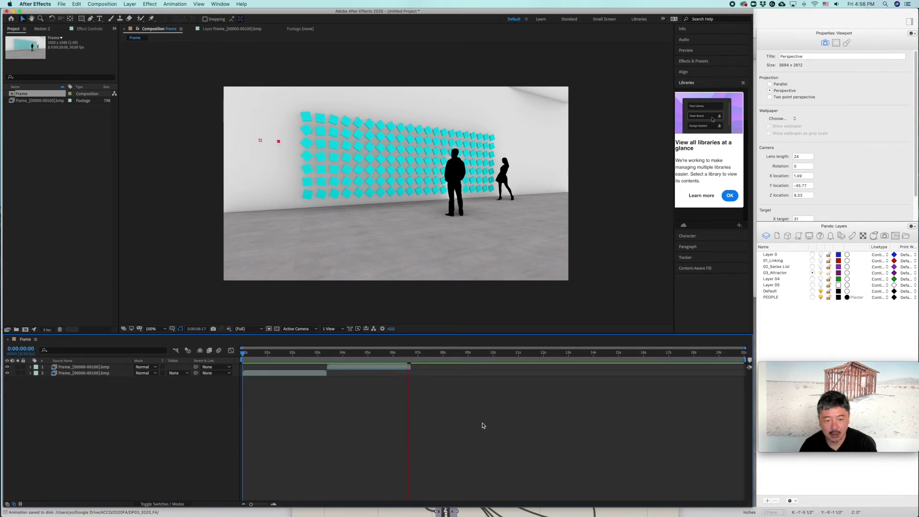
{"action": "key", "text": "space"}
{"action": "left_click", "coordinate": [349, 367]}
{"action": "left_click", "coordinate": [287, 373], "text": "shift"}
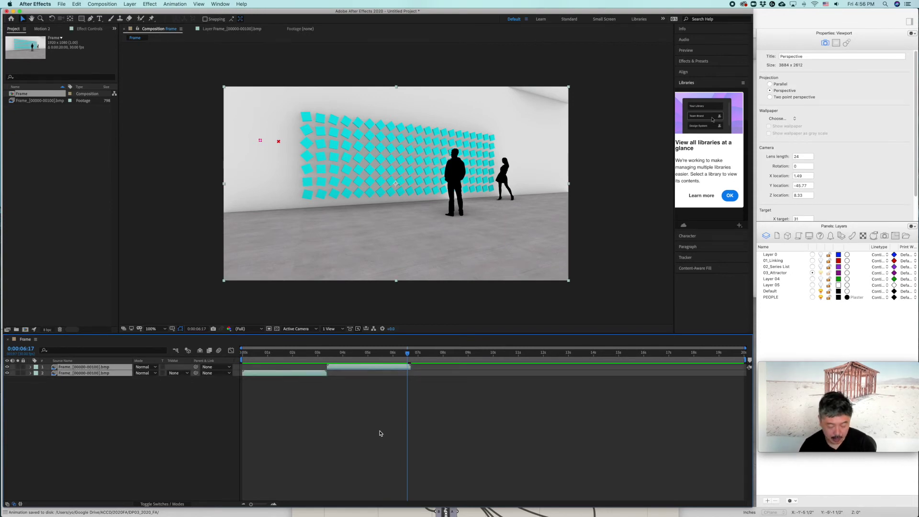
- Duplicate both footage layers and move the copies about 8 seconds later
{"action": "key", "text": "super+d"}
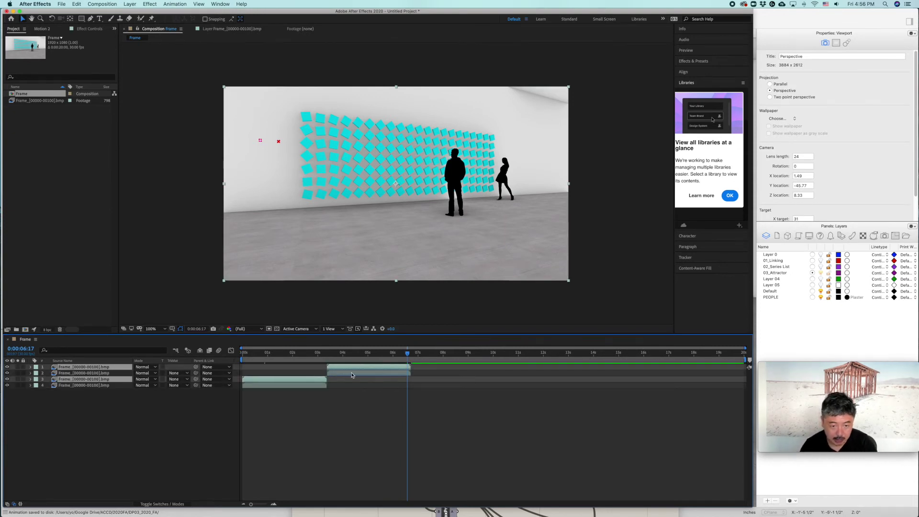
{"action": "left_click_drag", "start_coordinate": [281, 379], "coordinate": [483, 381]}
{"action": "key", "text": "super+shift+a"}
- Time-stretch layer 3 to 50 for half-length forward playback
{"action": "double_click", "coordinate": [484, 380]}
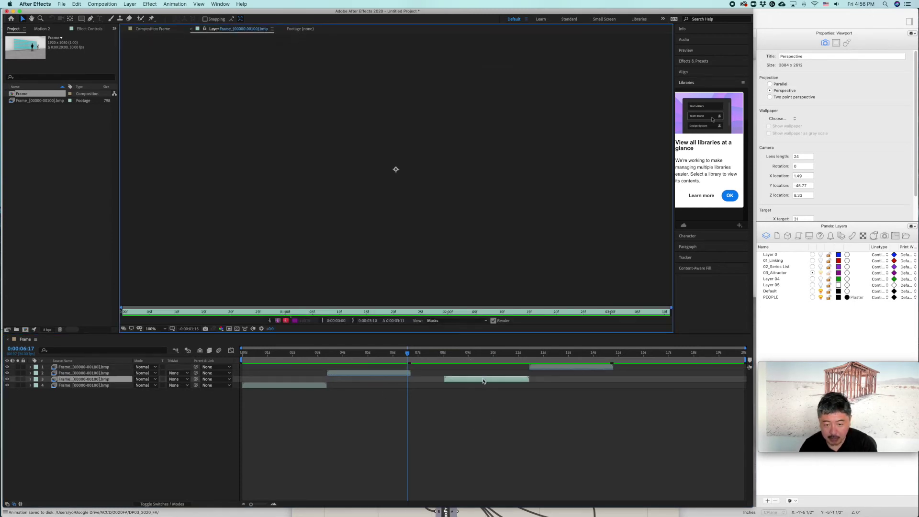
{"action": "right_click", "coordinate": [483, 380]}
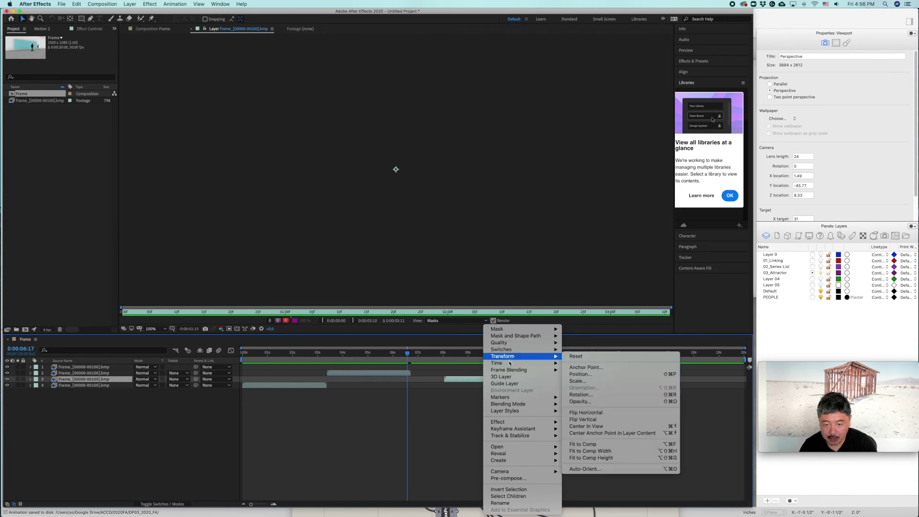
{"action": "mouse_move", "coordinate": [511, 365]}
{"action": "left_click", "coordinate": [584, 378]}
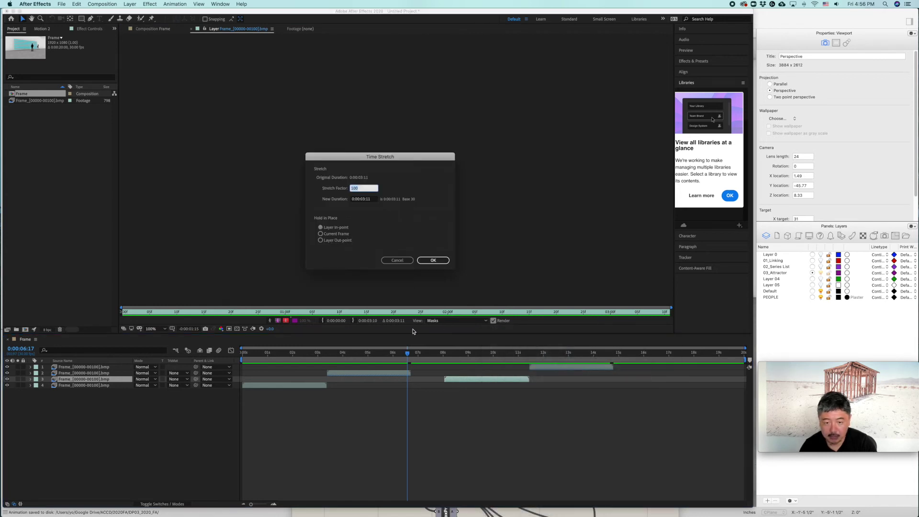
{"action": "type", "text": "50"}
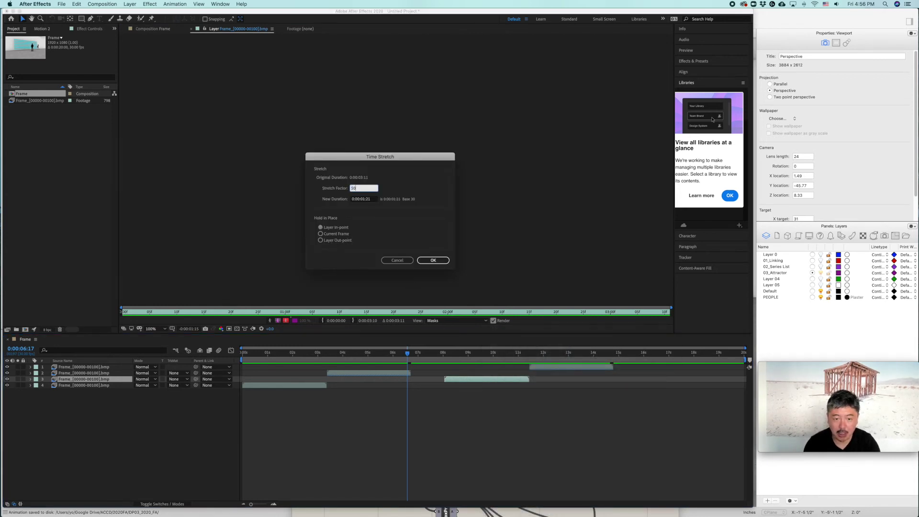
{"action": "key", "text": "Return"}
- Change layer 1's time stretch from -100 to -50
{"action": "left_click", "coordinate": [540, 366]}
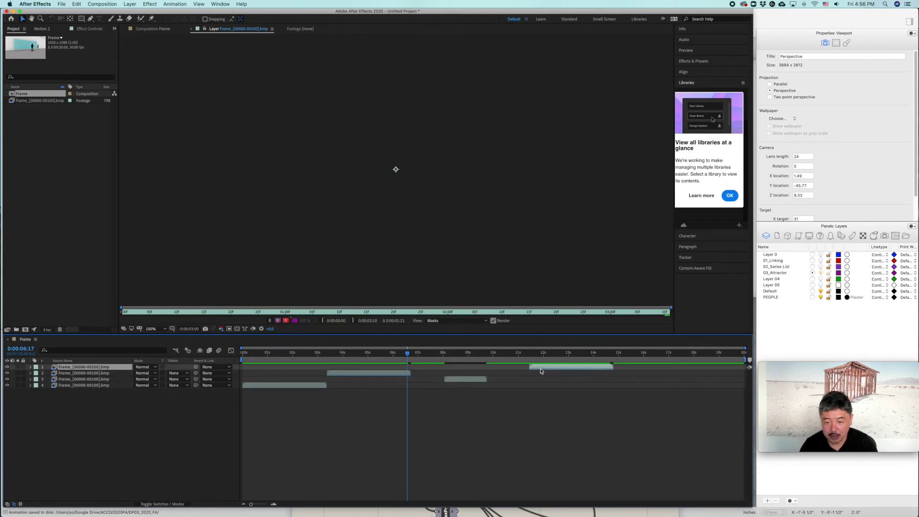
{"action": "right_click", "coordinate": [542, 369]}
{"action": "mouse_move", "coordinate": [574, 362]}
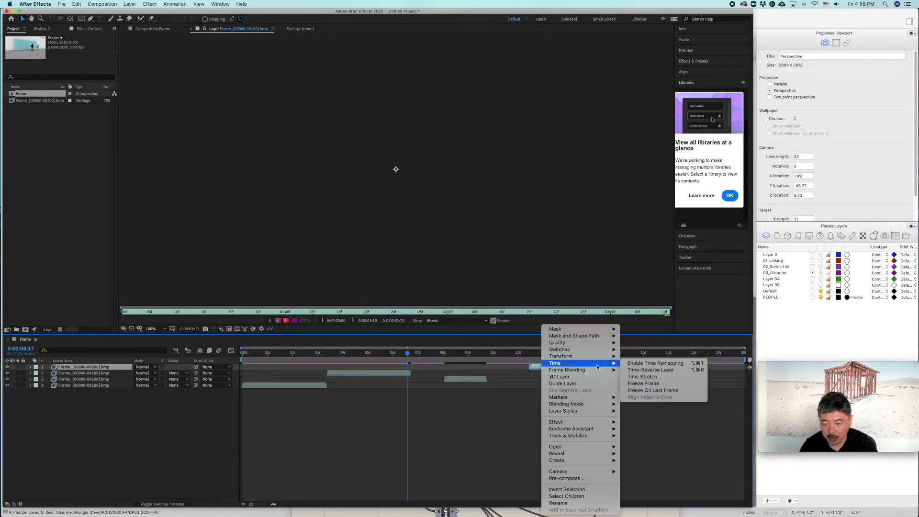
{"action": "left_click", "coordinate": [641, 376]}
{"action": "key", "text": "BackSpace"}
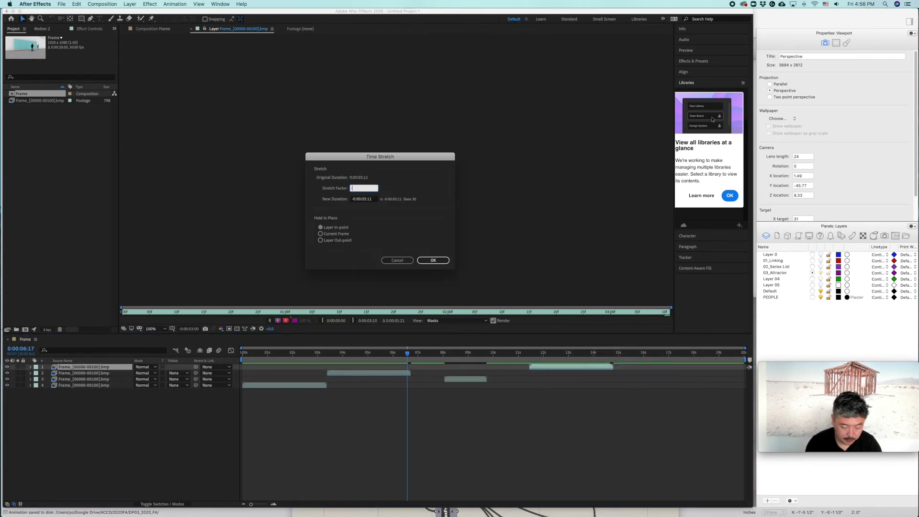
{"action": "type", "text": "-50"}
{"action": "key", "text": "Return"}
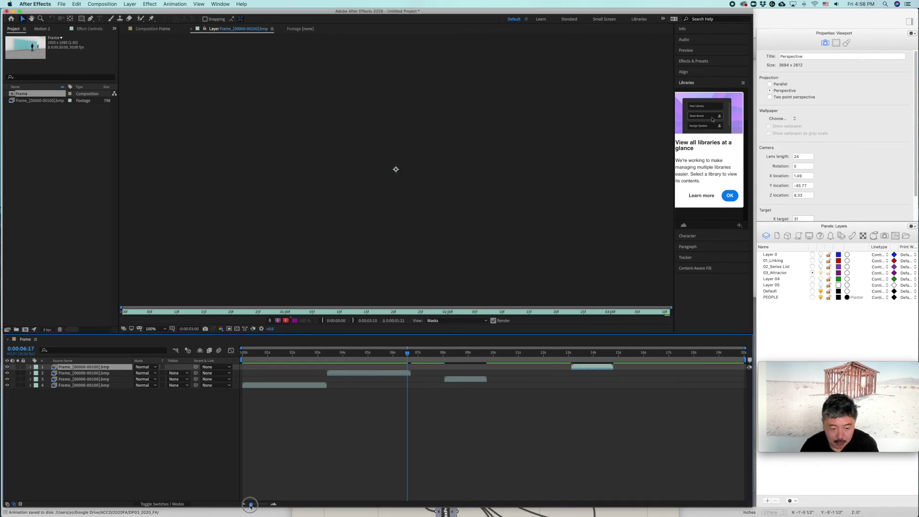
- Reorder layer 2 and slide the layer 2 and layer 1 clips earlier to chain end to end
{"action": "left_click_drag", "start_coordinate": [250, 503], "coordinate": [259, 505]}
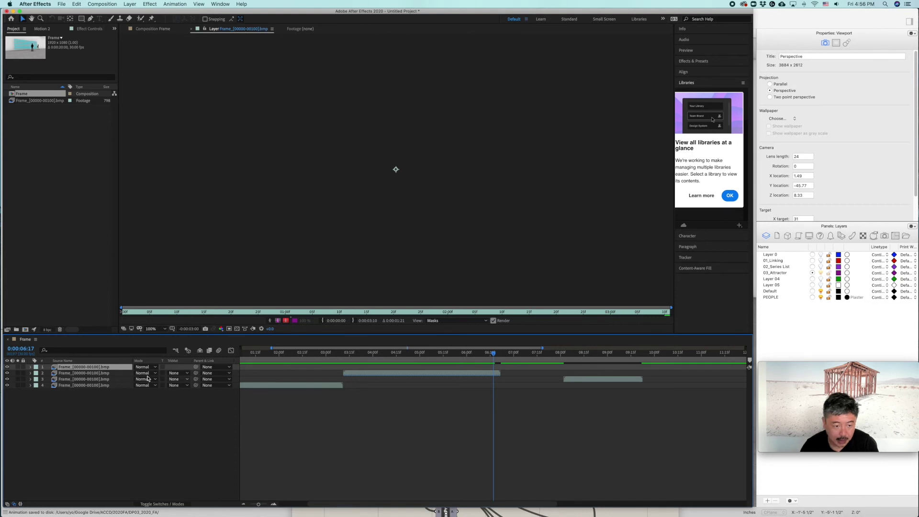
{"action": "left_click_drag", "start_coordinate": [102, 375], "coordinate": [121, 382]}
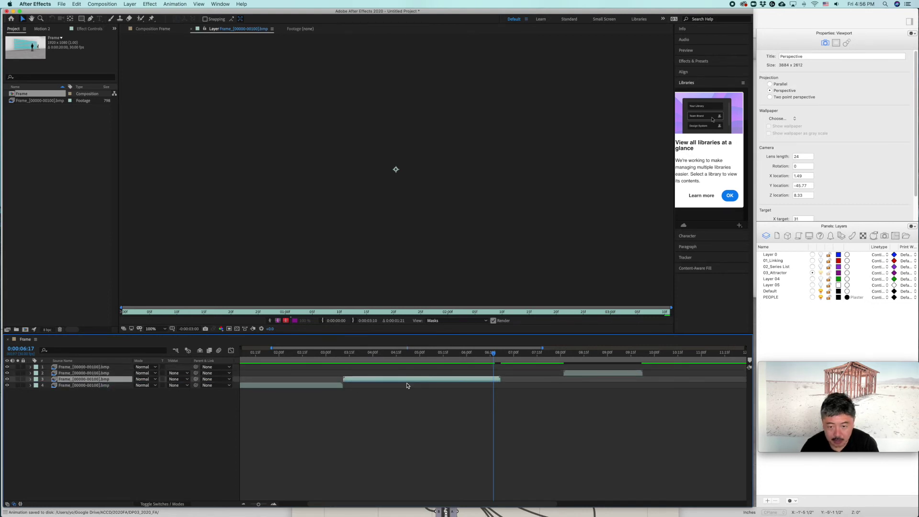
{"action": "left_click_drag", "start_coordinate": [577, 373], "coordinate": [514, 374]}
{"action": "scroll", "coordinate": [564, 444], "scroll_direction": "right", "scroll_amount": 5}
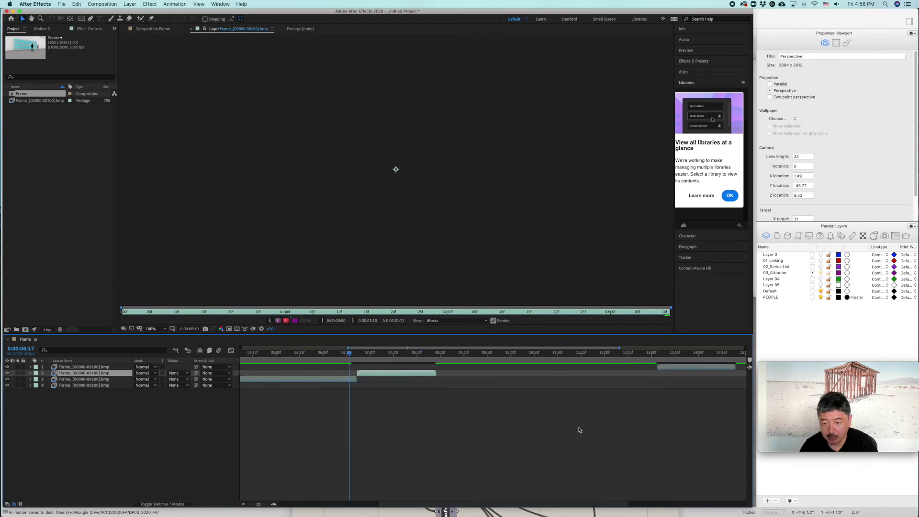
{"action": "left_click_drag", "start_coordinate": [667, 364], "coordinate": [446, 372]}
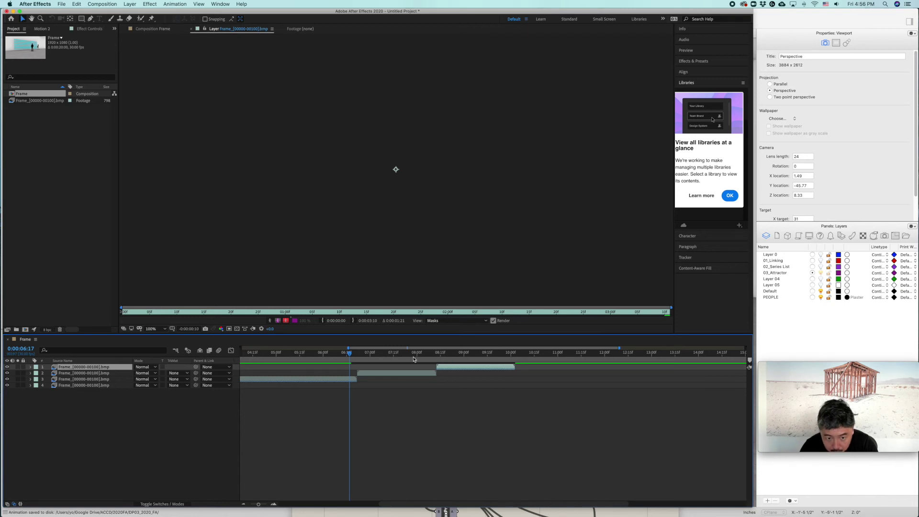
{"action": "left_click", "coordinate": [143, 30]}
- Duplicate layers 1 and 2 and move the copies to start after 10 seconds
{"action": "left_click_drag", "start_coordinate": [350, 352], "coordinate": [463, 374]}
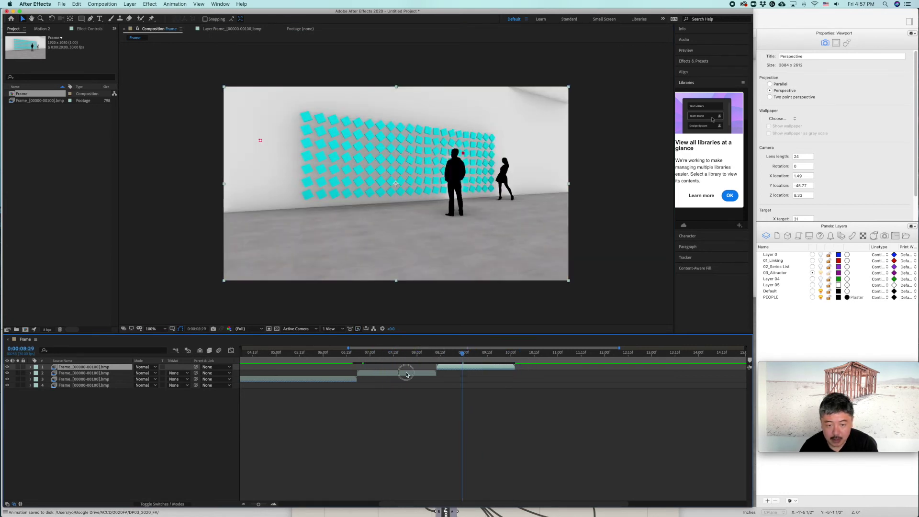
{"action": "left_click", "coordinate": [406, 373], "text": "shift"}
{"action": "key", "text": "super+d"}
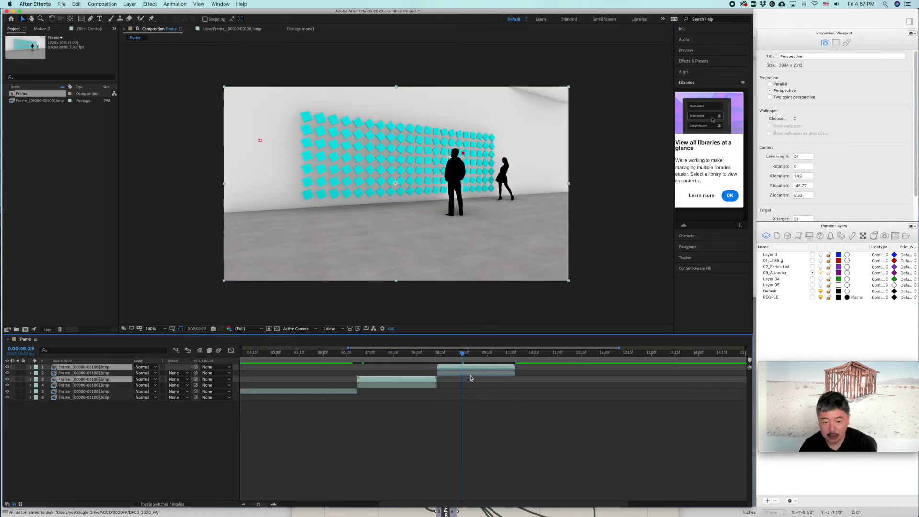
{"action": "left_click_drag", "start_coordinate": [454, 369], "coordinate": [613, 367]}
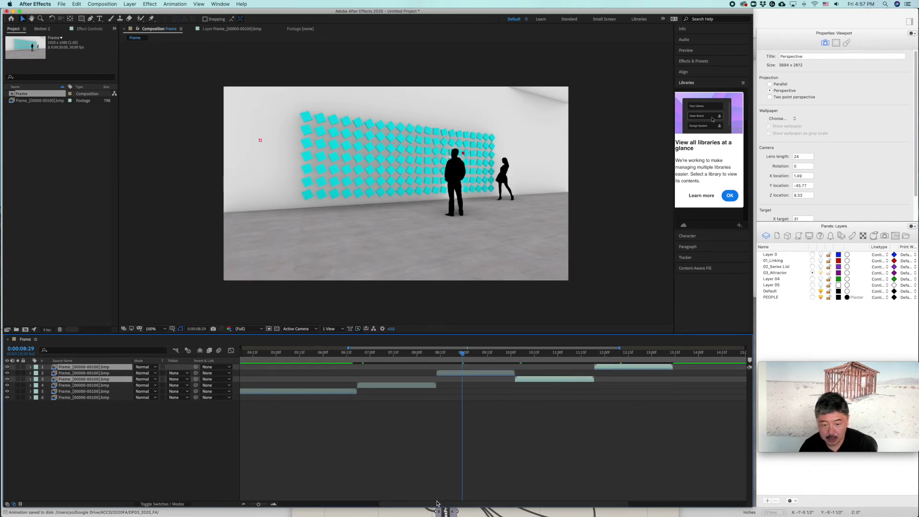
- Duplicate layers 1 and 3, place the copies later, preview, and park the playhead at 0:00:16:24
{"action": "left_click_drag", "start_coordinate": [437, 504], "coordinate": [552, 504]}
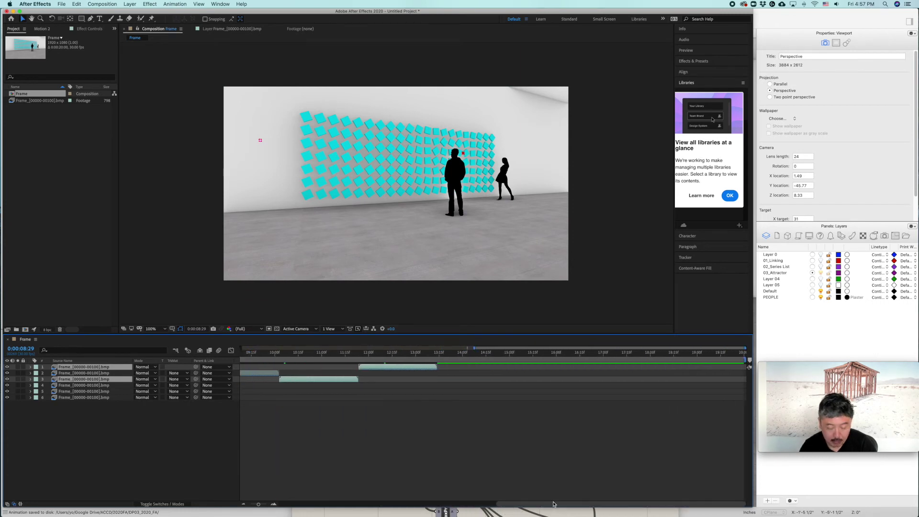
{"action": "key", "text": "super+d"}
{"action": "left_click_drag", "start_coordinate": [432, 368], "coordinate": [587, 372]}
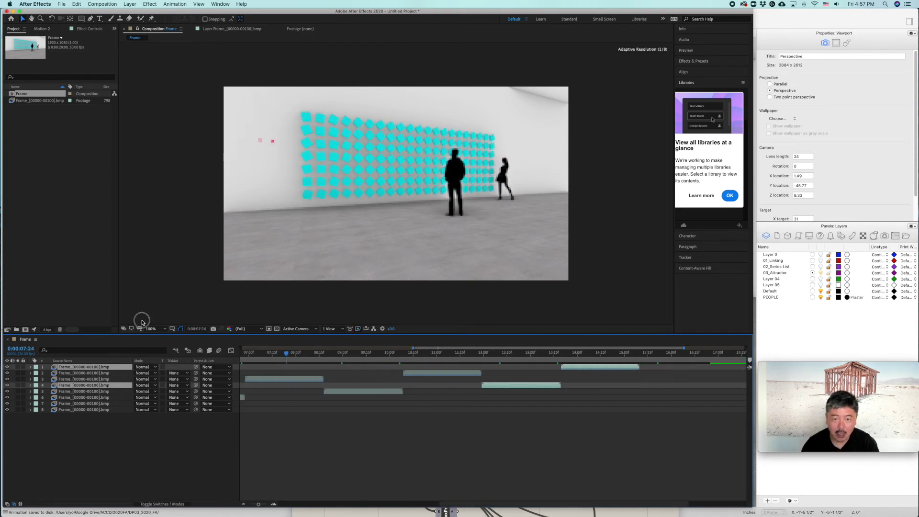
{"action": "key", "text": "space"}
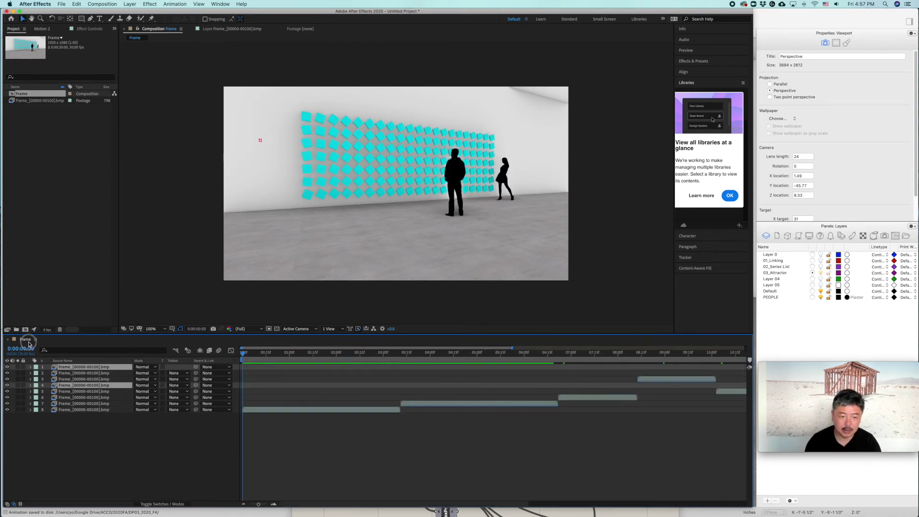
{"action": "left_click", "coordinate": [172, 220]}
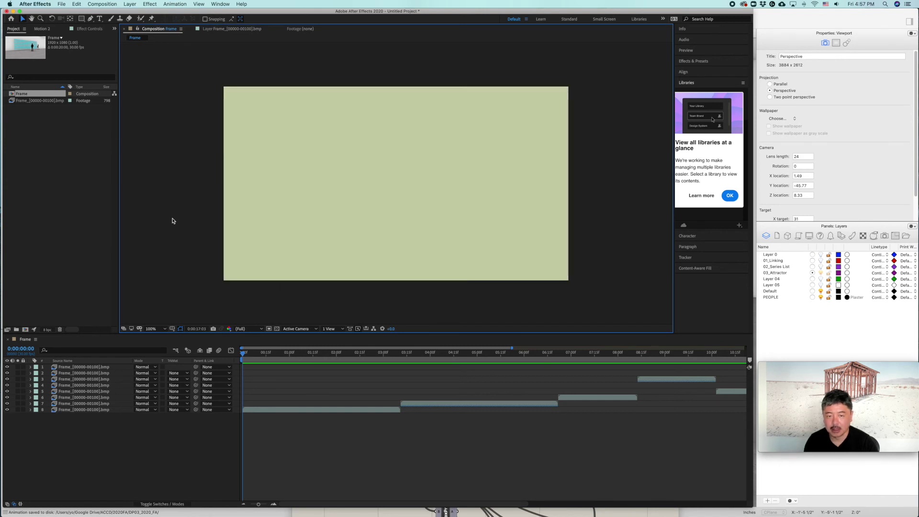
{"action": "left_click_drag", "start_coordinate": [614, 361], "coordinate": [592, 359]}
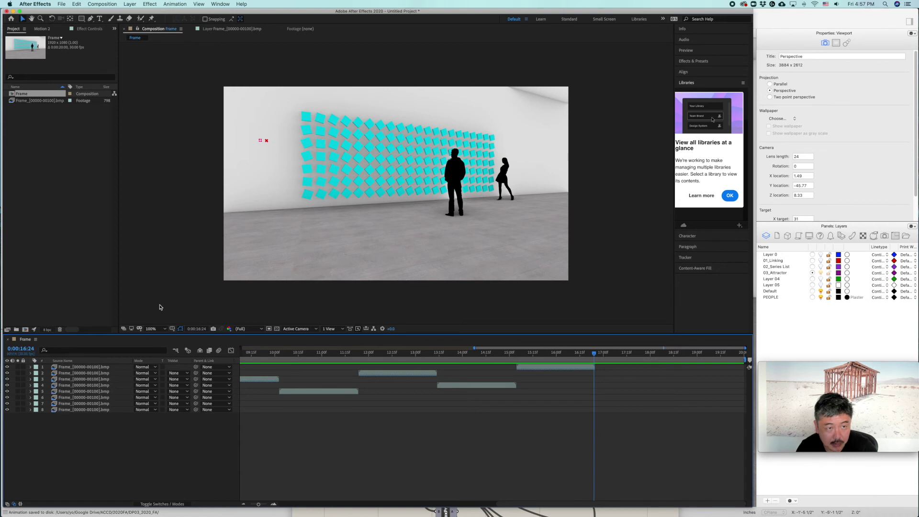
- Trim the Frame composition duration to 0:00:16:24, then set the current time to 0:00:07:07
{"action": "left_click", "coordinate": [102, 4]}
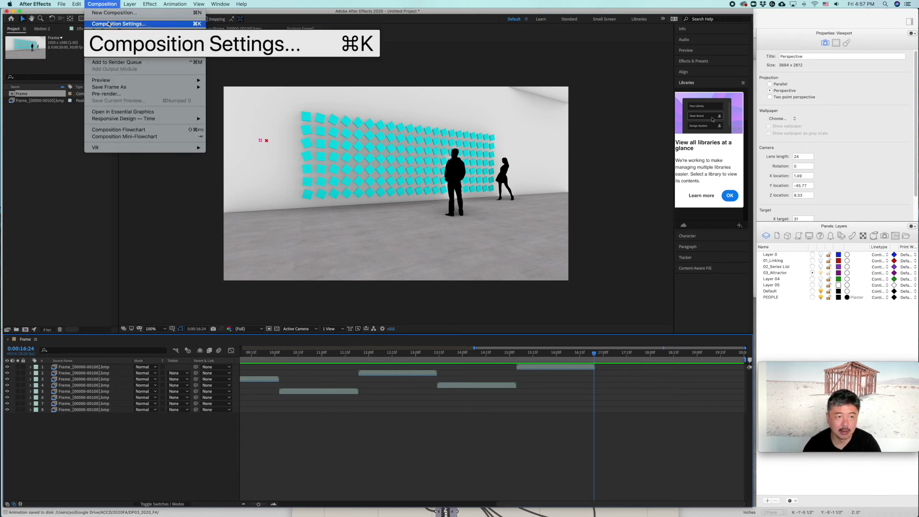
{"action": "left_click", "coordinate": [109, 24]}
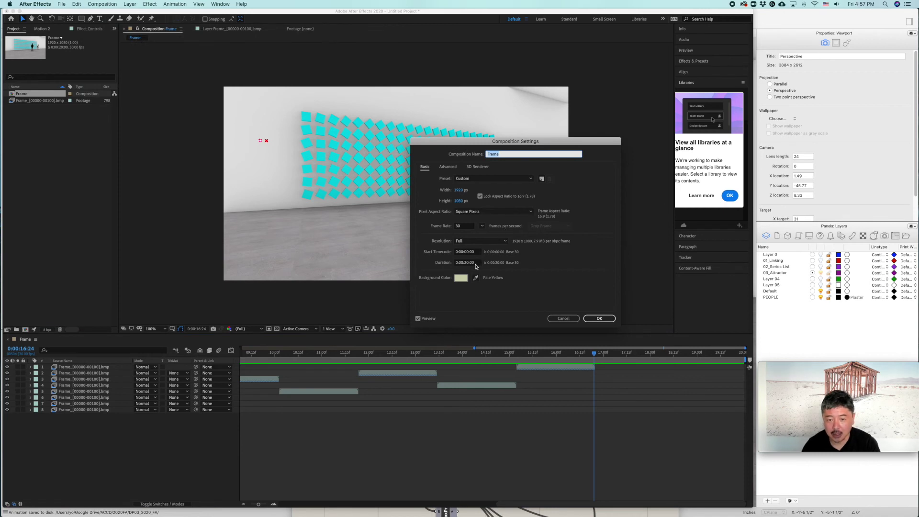
{"action": "left_click", "coordinate": [475, 264]}
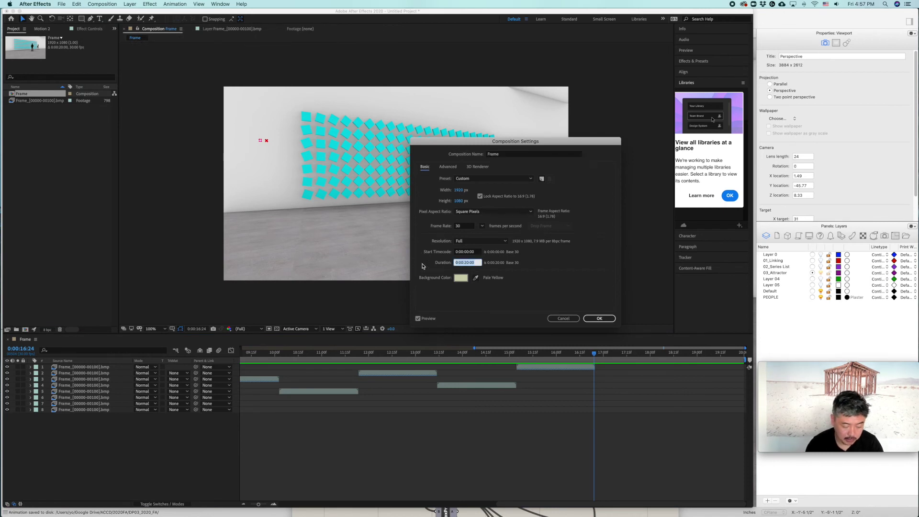
{"action": "type", "text": "15"}
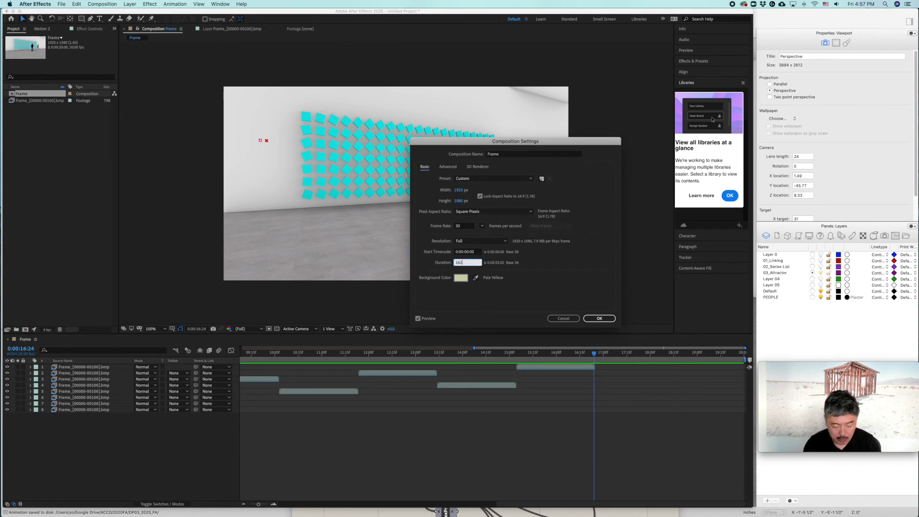
{"action": "key", "text": "Return"}
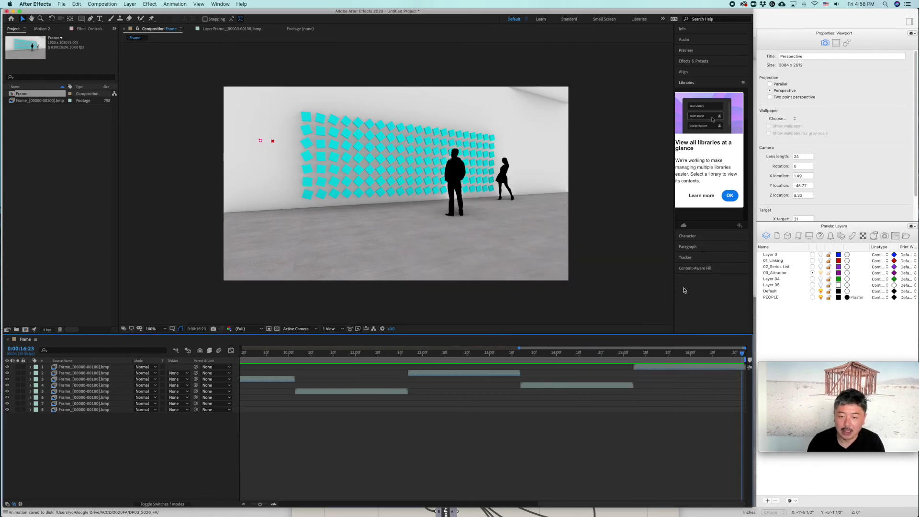
{"action": "left_click_drag", "start_coordinate": [709, 358], "coordinate": [217, 363]}
- Save the project as interactive02.aep in the DP03_W04_Interactive folder
{"action": "left_click", "coordinate": [61, 4]}
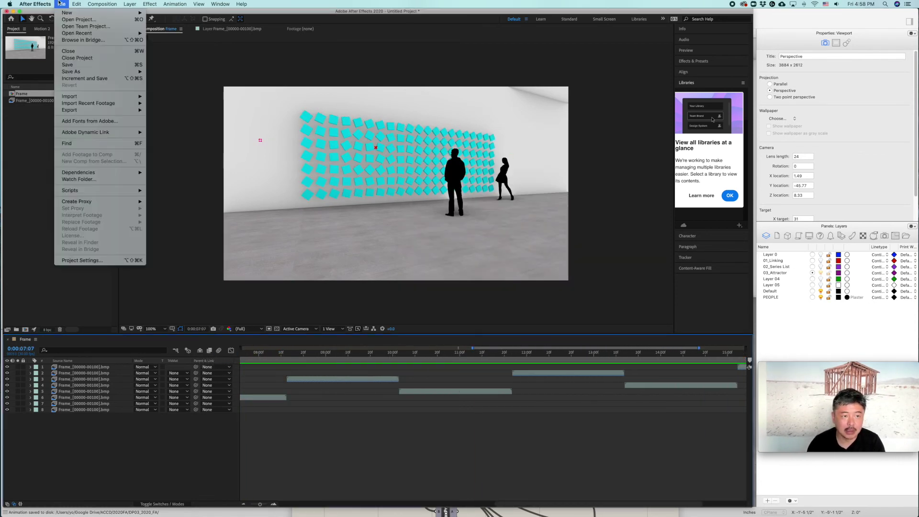
{"action": "left_click", "coordinate": [78, 65]}
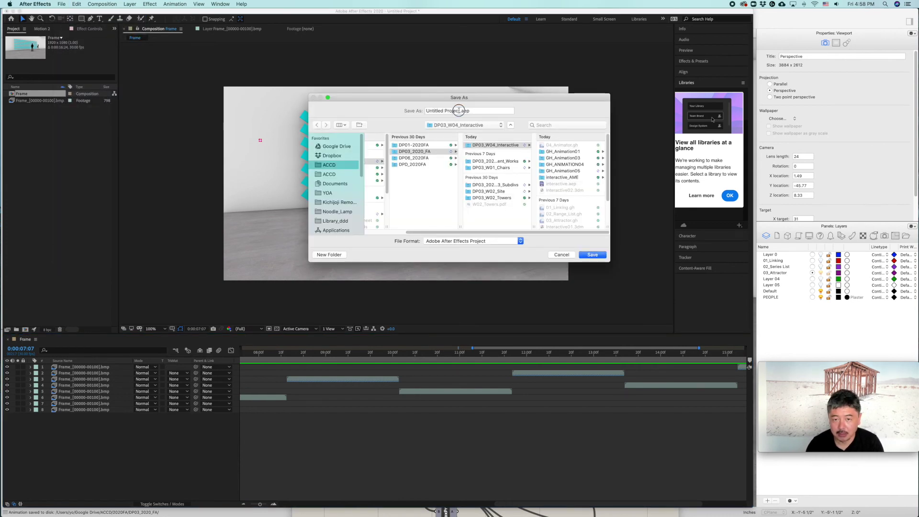
{"action": "key", "text": "Right"}
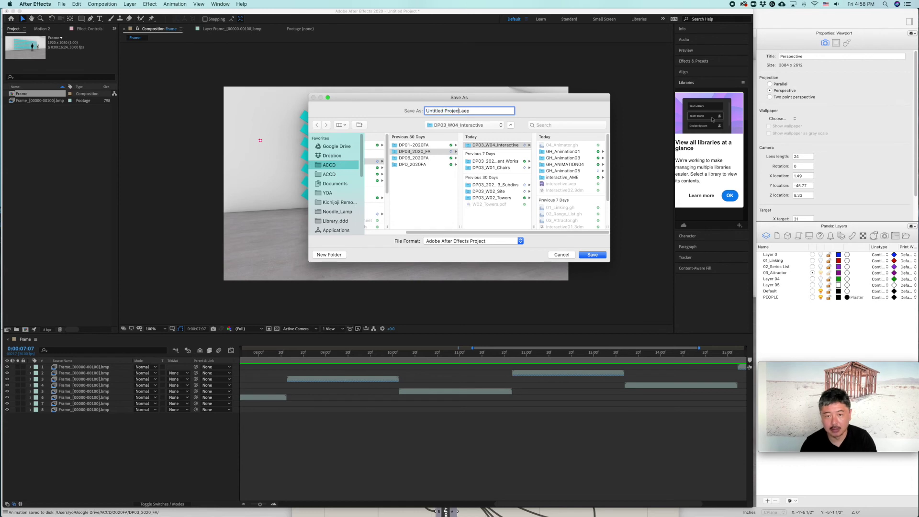
{"action": "key", "text": "BackSpace"}
{"action": "key", "text": "BackSpace"}
{"action": "key", "text": "BackSpace"}
{"action": "key", "text": "BackSpace"}
{"action": "key", "text": "BackSpace"}
{"action": "key", "text": "BackSpace"}
{"action": "key", "text": "BackSpace"}
{"action": "key", "text": "BackSpace"}
{"action": "key", "text": "BackSpace"}
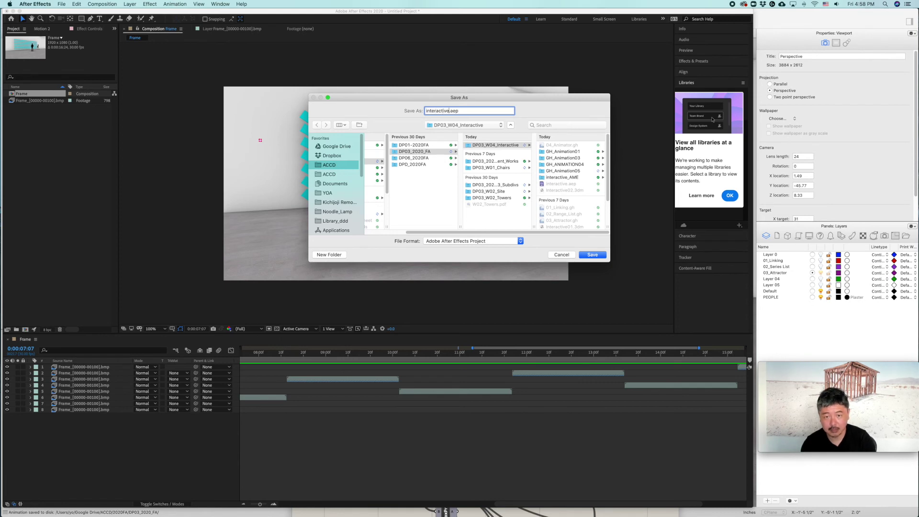
{"action": "key", "text": "Return"}
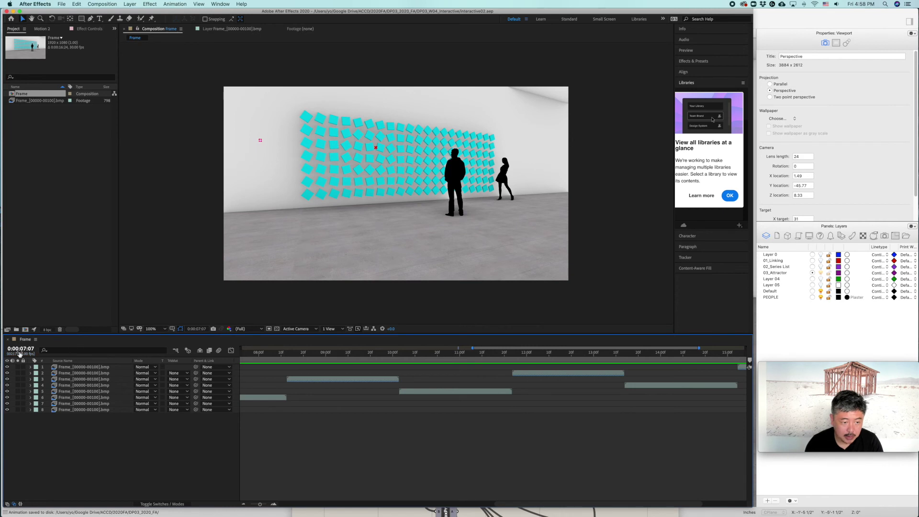
{"action": "left_click", "coordinate": [100, 4]}
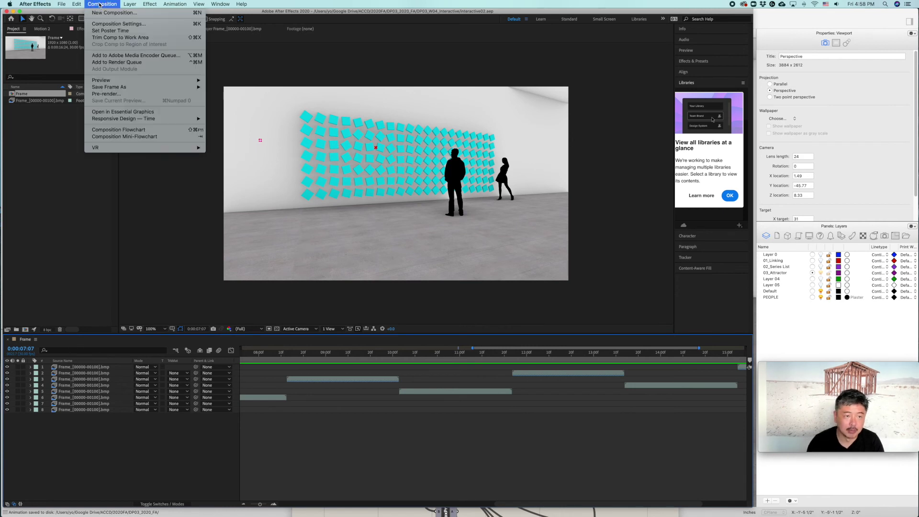
- Queue the Frame composition in Media Encoder and encode it to H.264 Frame.mp4
{"action": "left_click", "coordinate": [143, 55]}
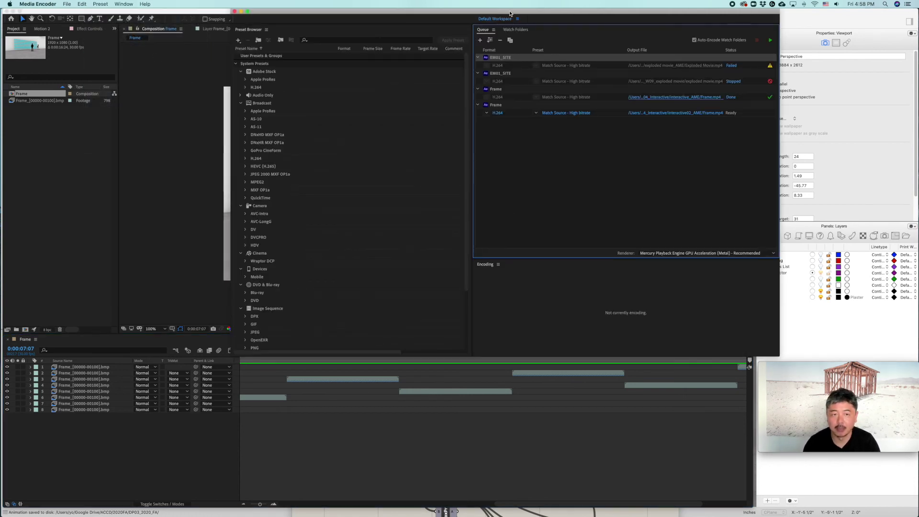
{"action": "left_click_drag", "start_coordinate": [510, 14], "coordinate": [354, 7]}
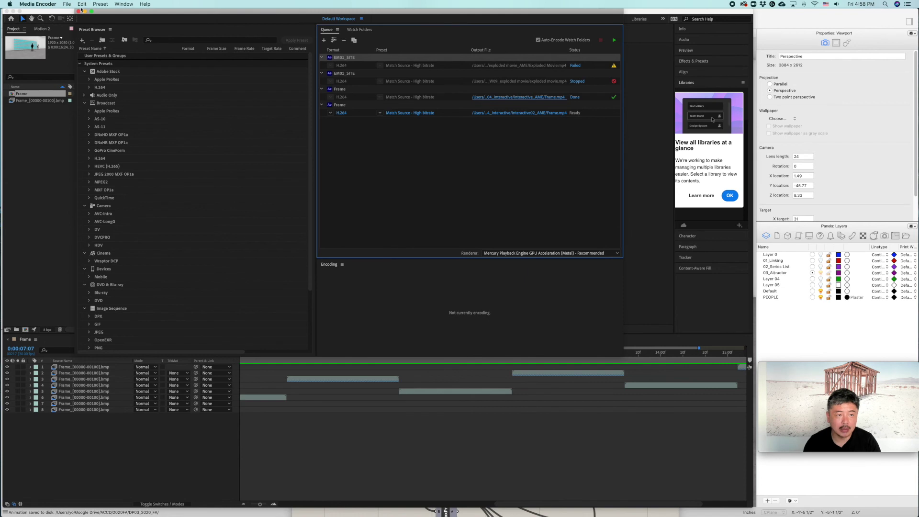
{"action": "left_click_drag", "start_coordinate": [101, 15], "coordinate": [74, 25]}
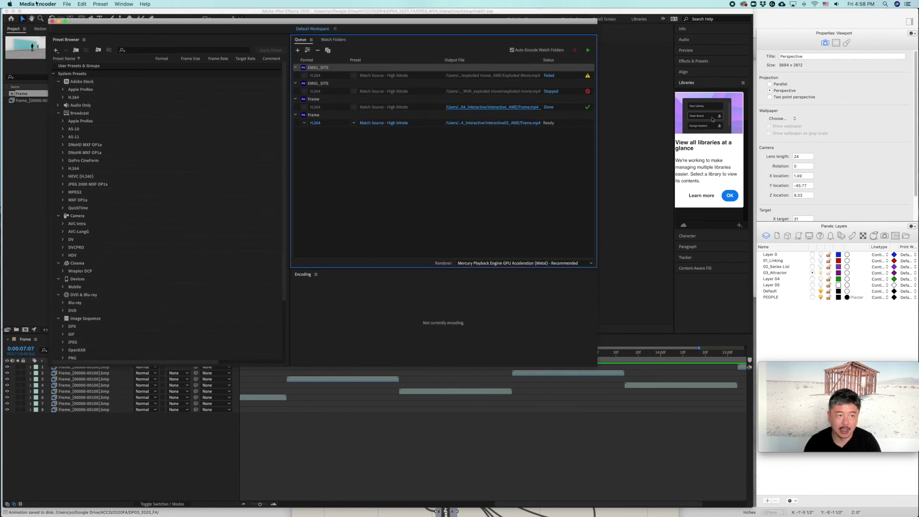
{"action": "left_click_drag", "start_coordinate": [80, 23], "coordinate": [76, 18]}
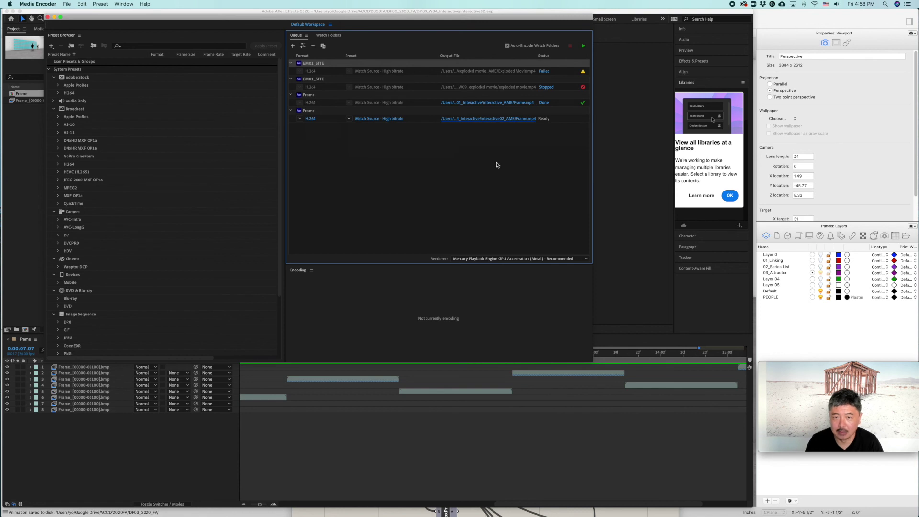
{"action": "left_click", "coordinate": [488, 118]}
{"action": "key", "text": "Escape"}
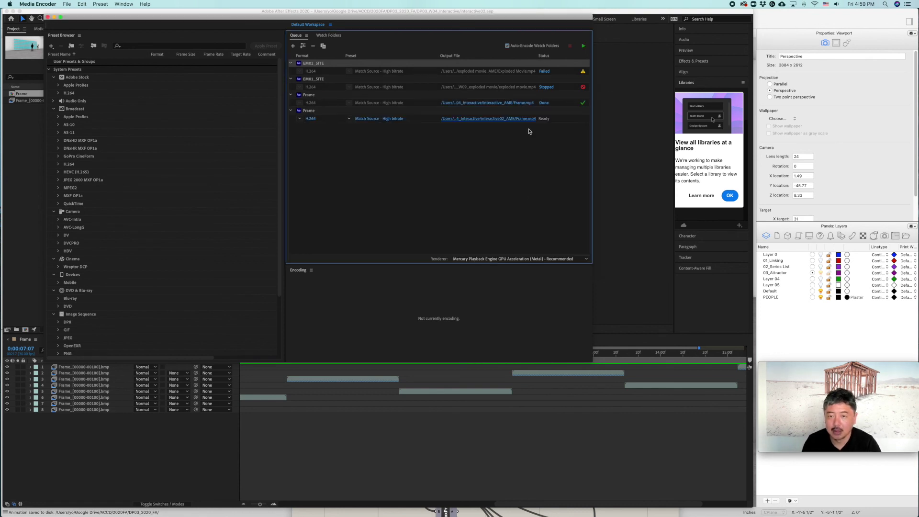
{"action": "left_click", "coordinate": [583, 46]}
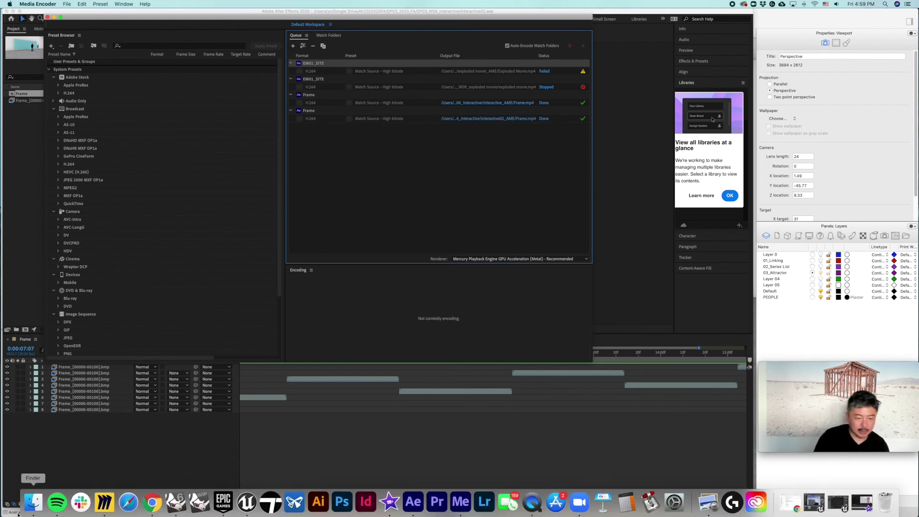
- Reveal Frame.mp4 in the interactive02_AME folder and open it in QuickTime Player
{"action": "left_click", "coordinate": [33, 502]}
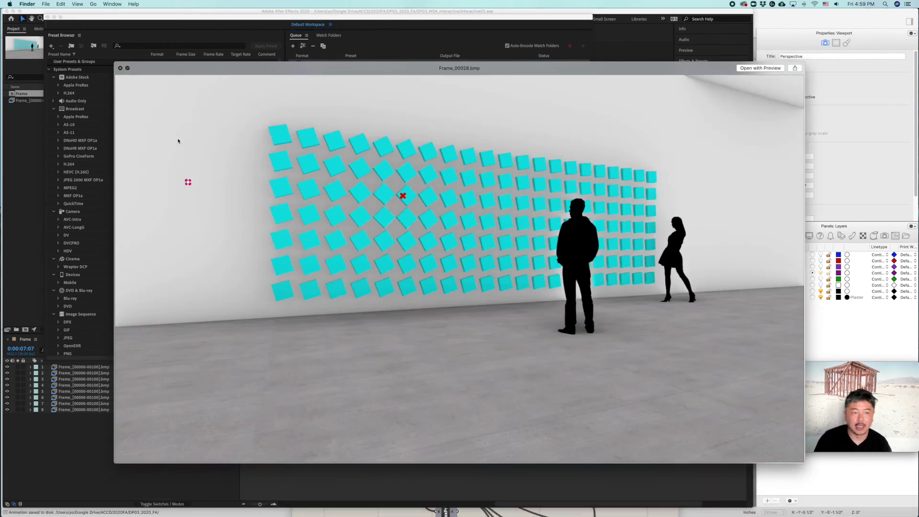
{"action": "key", "text": "space"}
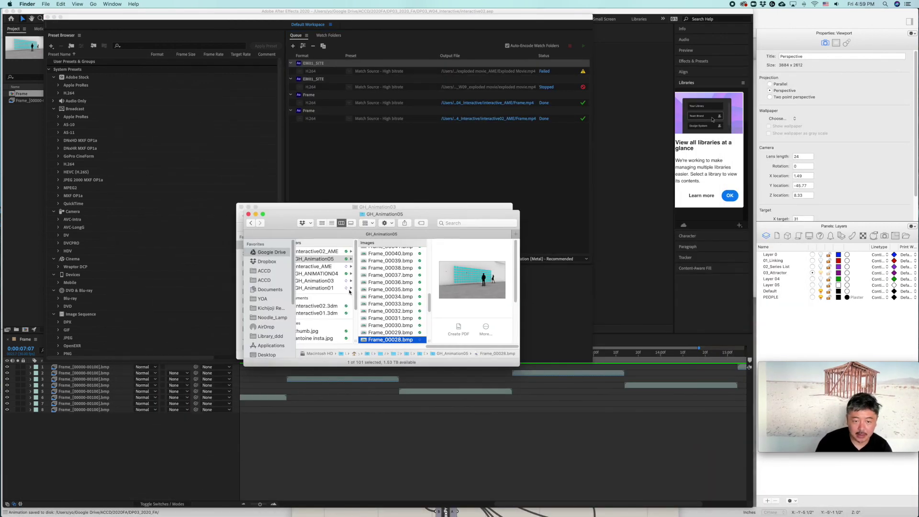
{"action": "scroll", "coordinate": [363, 293], "scroll_direction": "left", "scroll_amount": 3}
{"action": "scroll", "coordinate": [350, 292], "scroll_direction": "right", "scroll_amount": 2}
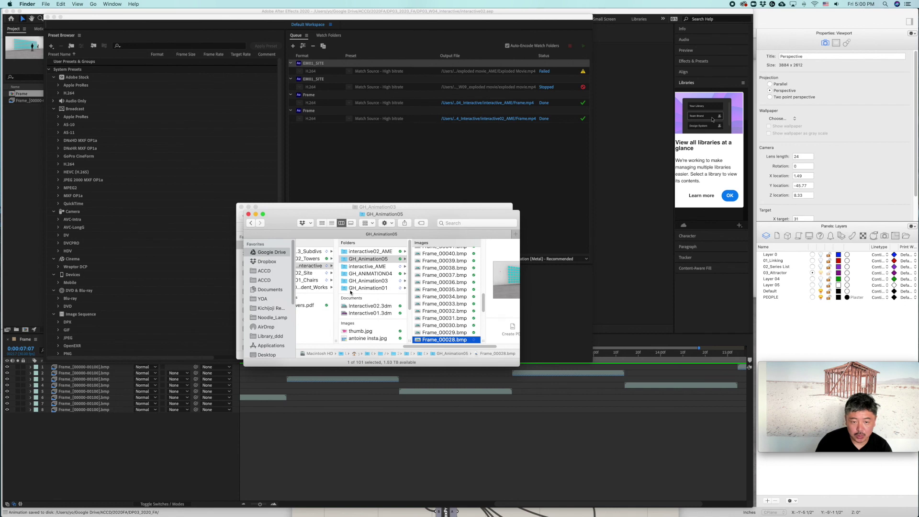
{"action": "left_click", "coordinate": [579, 273]}
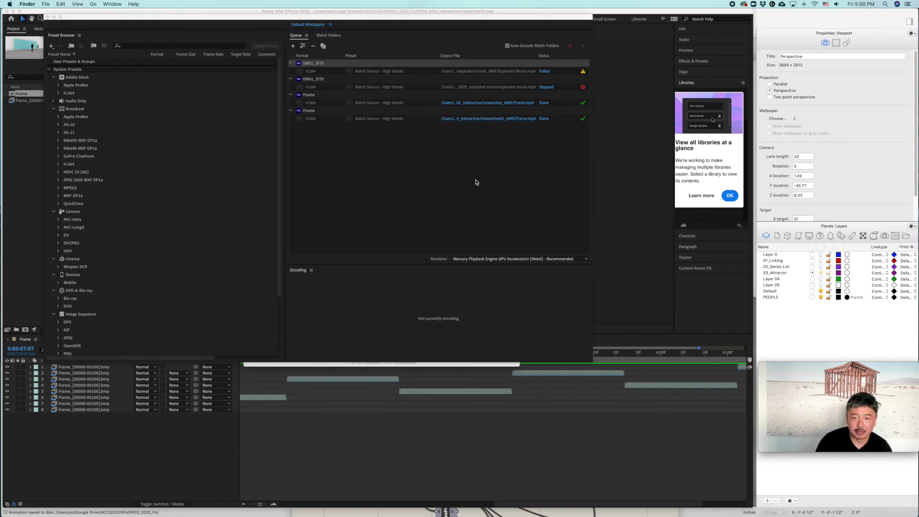
{"action": "left_click", "coordinate": [487, 118]}
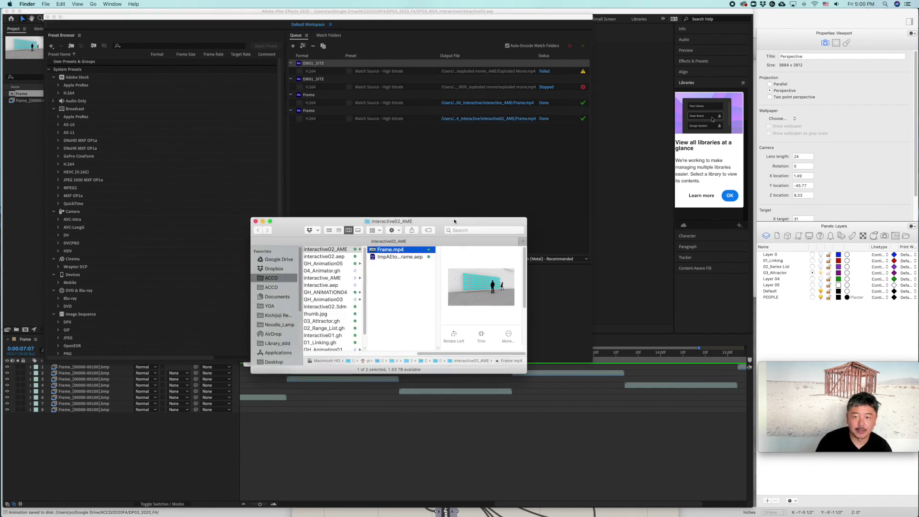
{"action": "double_click", "coordinate": [391, 249]}
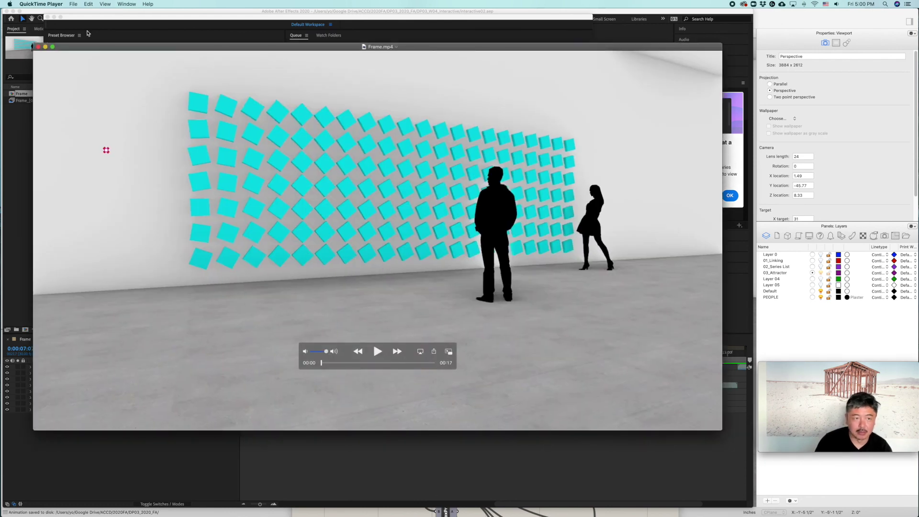
- Play Frame.mp4 full screen in QuickTime Player
{"action": "left_click", "coordinate": [52, 47]}
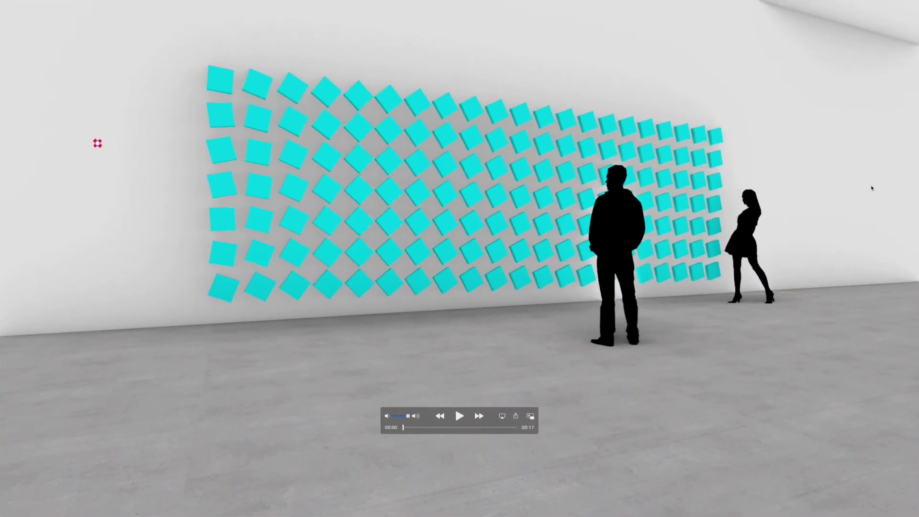
{"action": "key", "text": "space"}
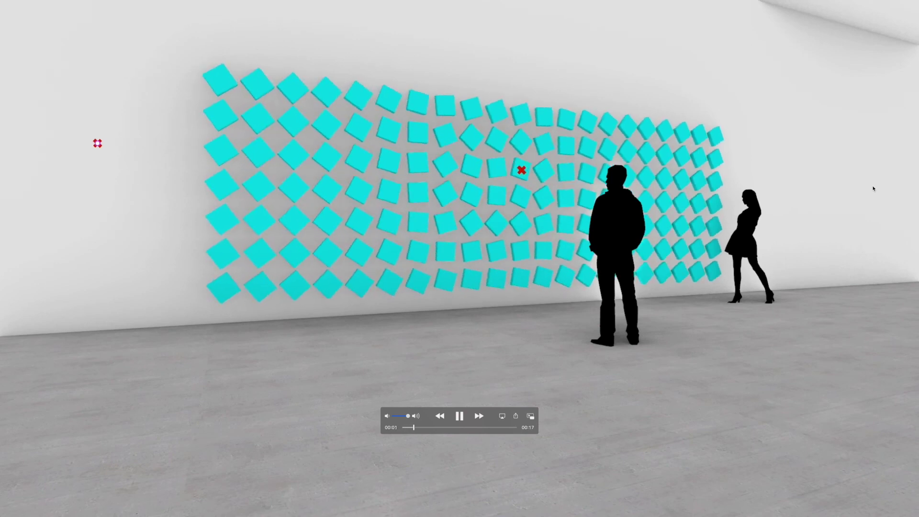